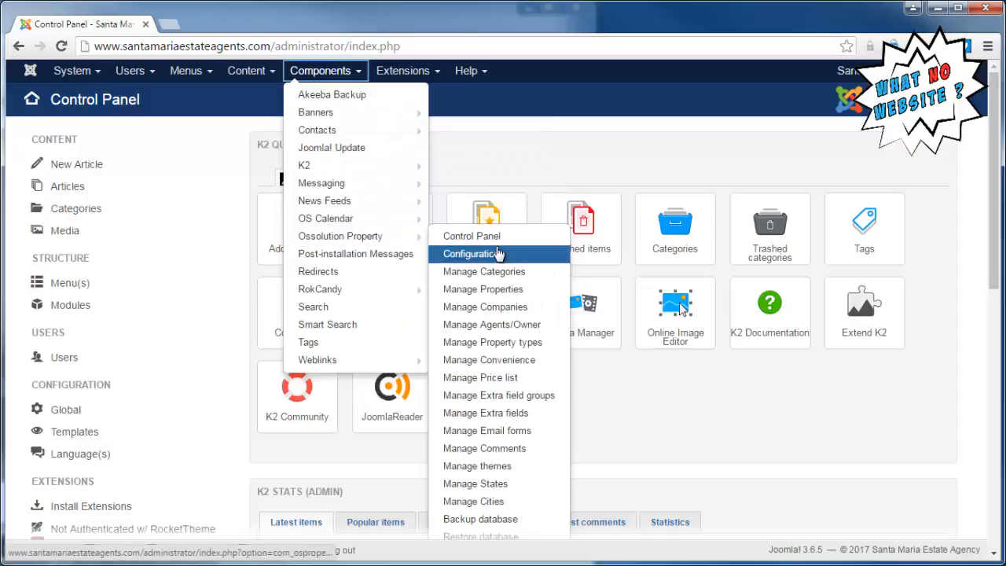
Open the Manage Properties list of Ossolution Property, and look over the public website's home page
left_click(499, 290)
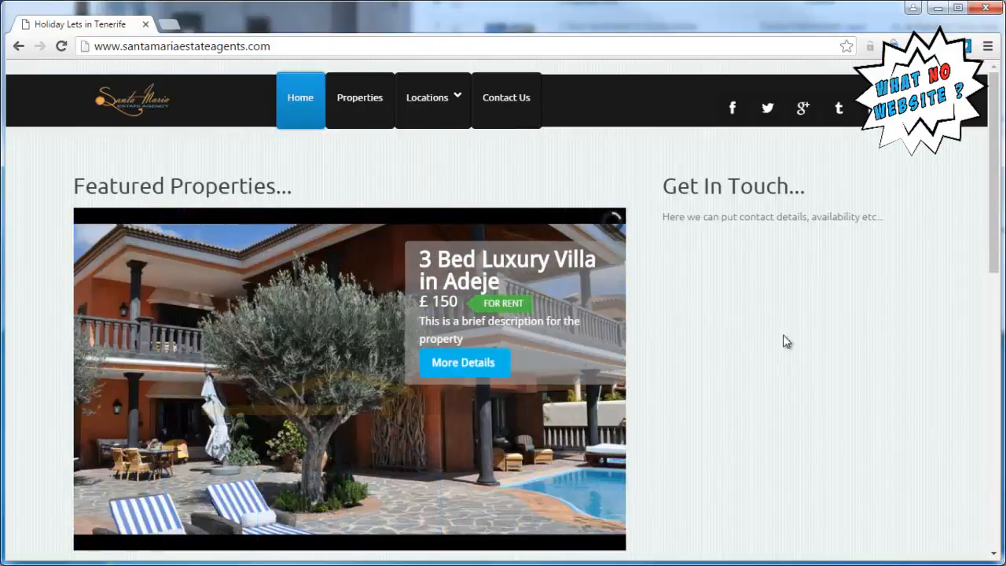
scroll(782, 335, "down", 2)
scroll(782, 330, "down", 2)
scroll(782, 331, "up", 4)
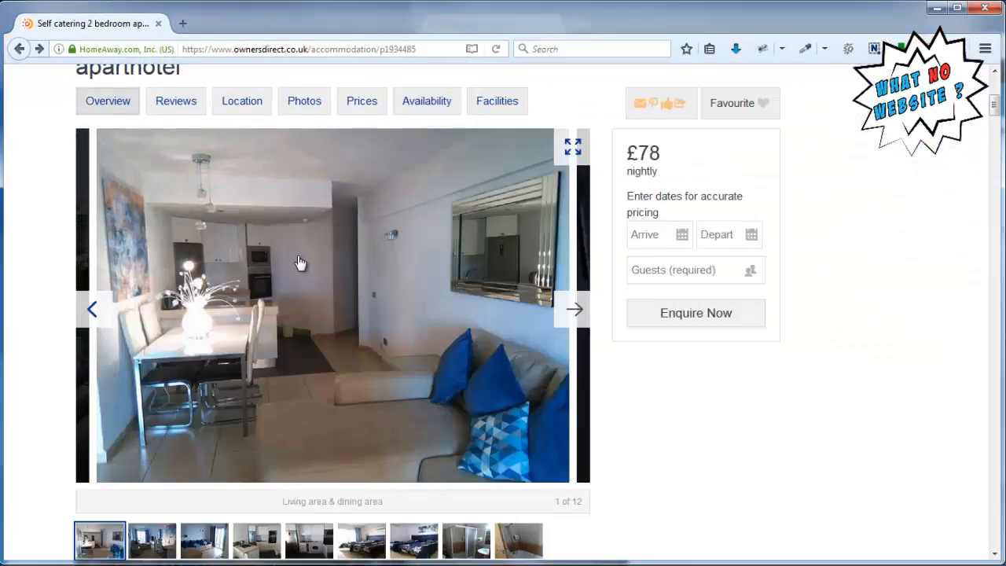
Enlarge the ownersdirect.co.uk listing's living area photo, and select all the files in the local image folder 1934485
left_click(300, 261)
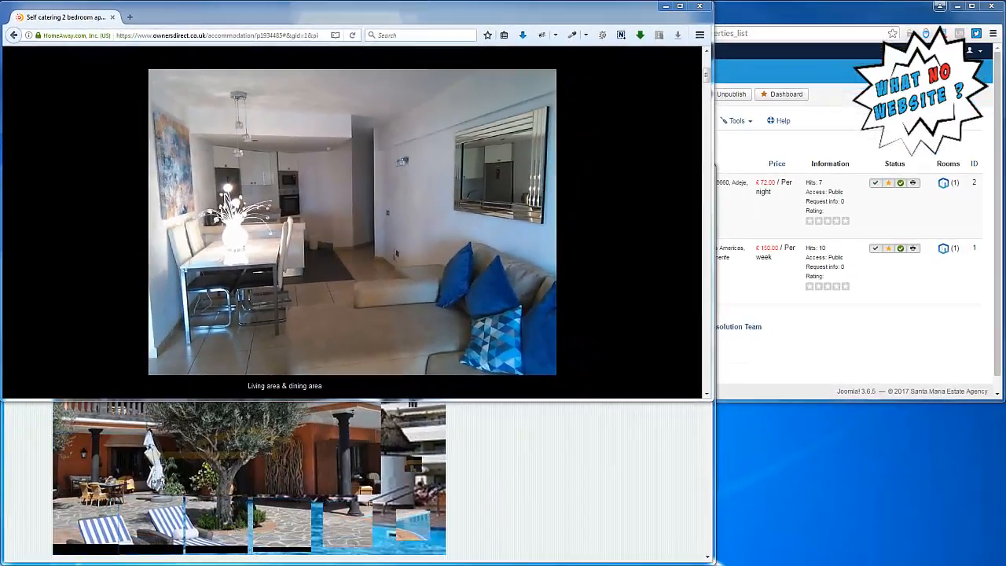
left_click_drag(0, 47, 332, 60)
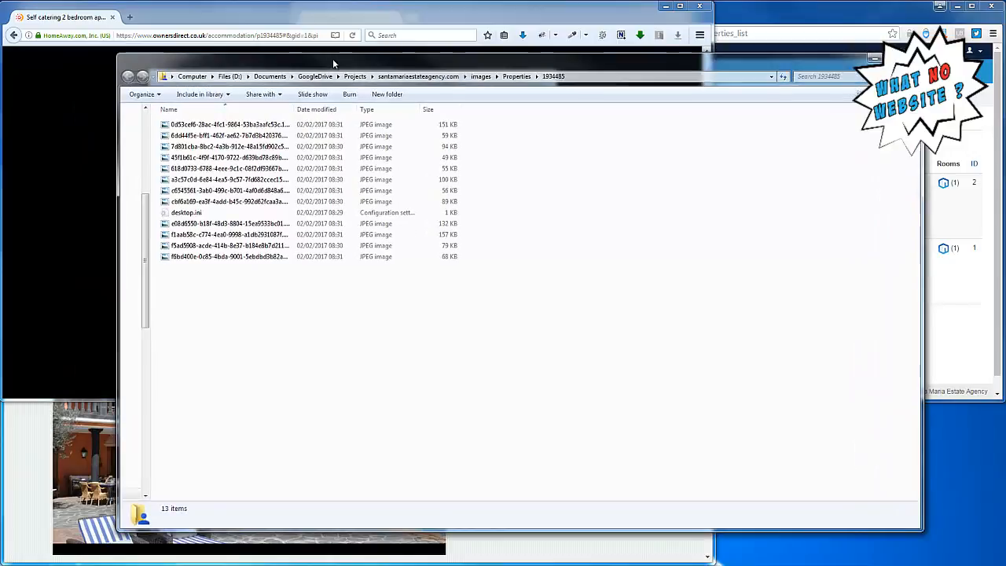
left_click(281, 125)
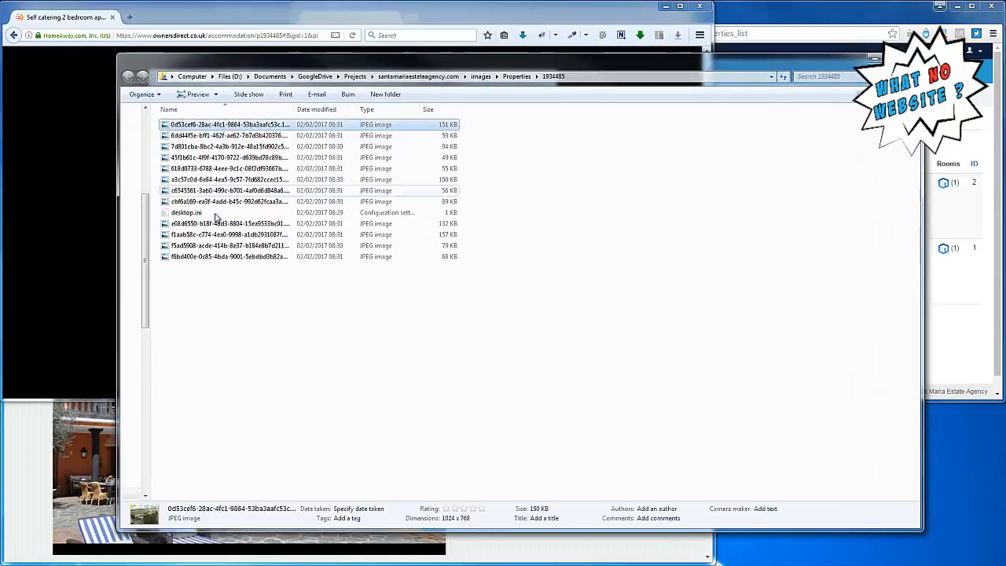
left_click(208, 256, "shift")
left_click_drag(261, 58, 265, 73)
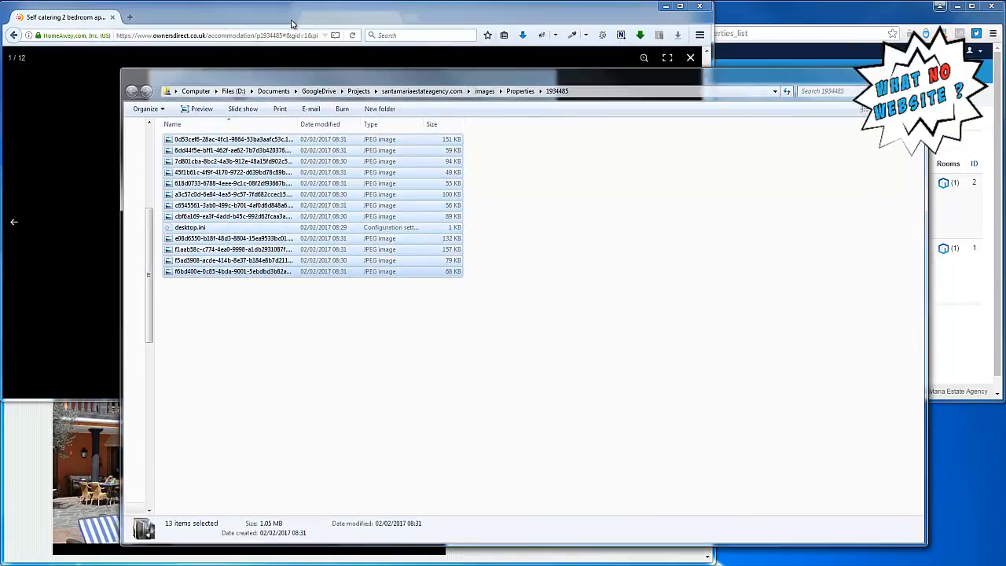
Switch back to the ownersdirect.co.uk listing and browse its enlarged photos up to the fifth one
left_click(290, 24)
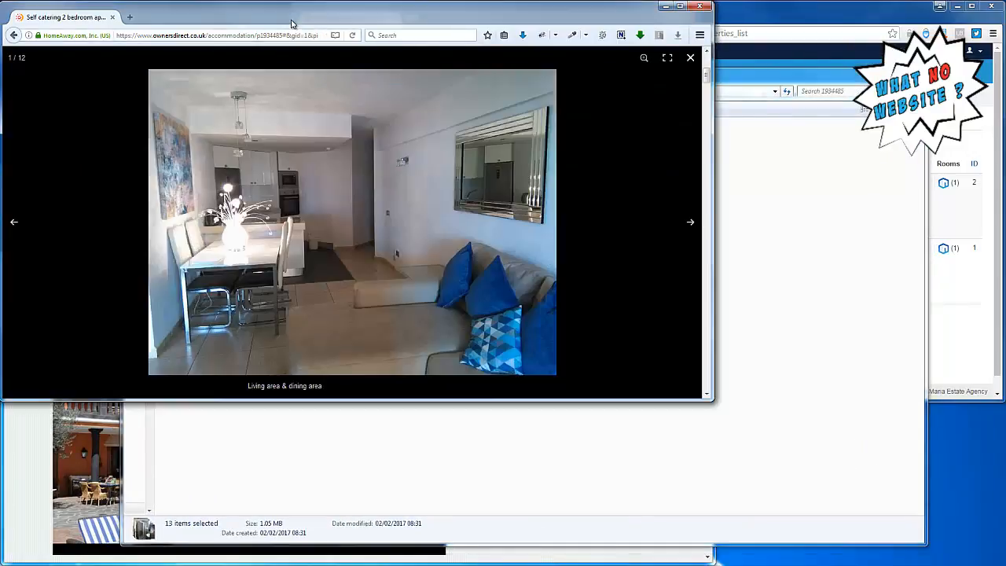
left_click(689, 226)
left_click(689, 225)
left_click(688, 225)
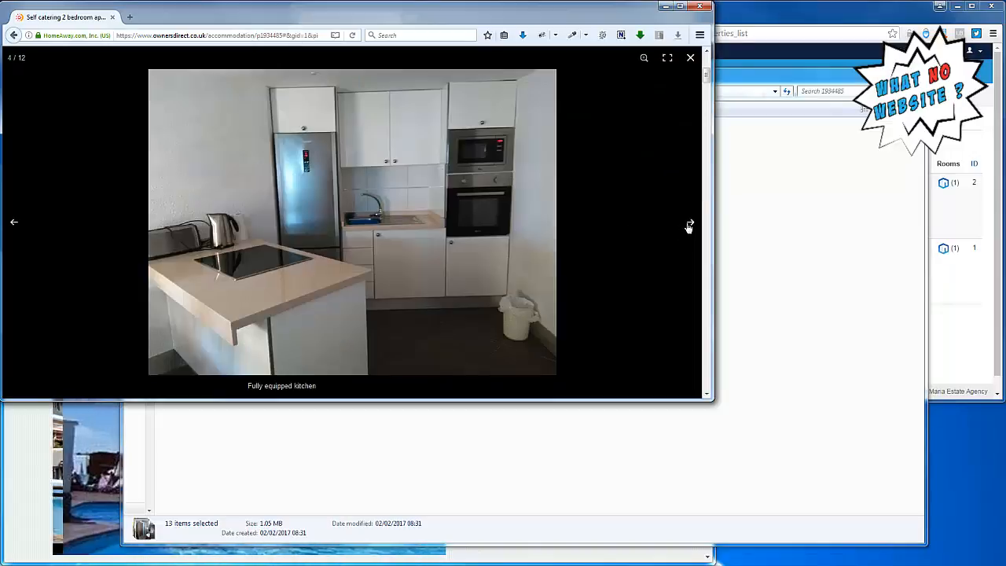
left_click(688, 226)
Open the first image of folder 1934485 in Windows Photo Viewer, page through the property photos, and close the viewer
left_click(728, 233)
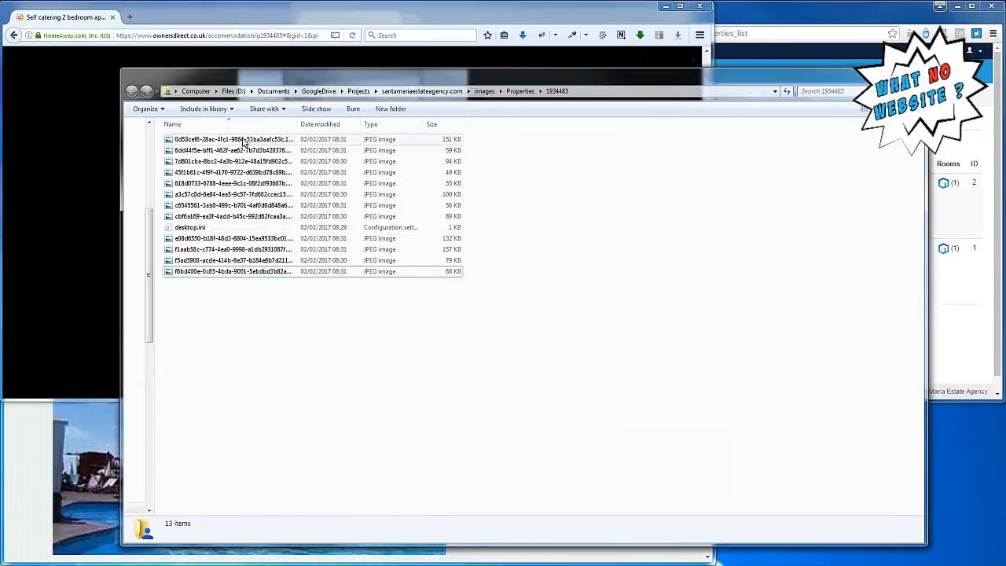
left_click(244, 140)
double_click(243, 141)
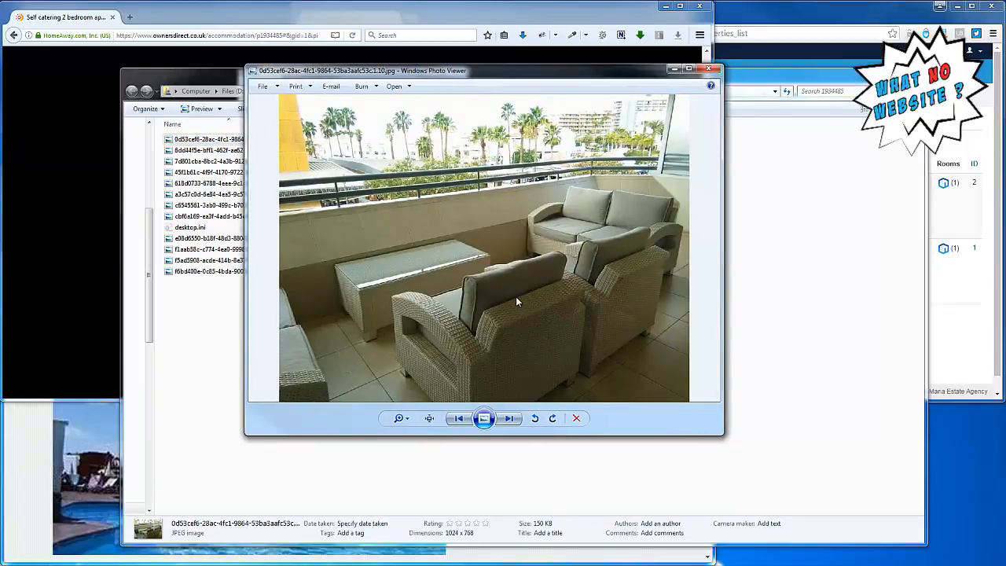
double_click(538, 71)
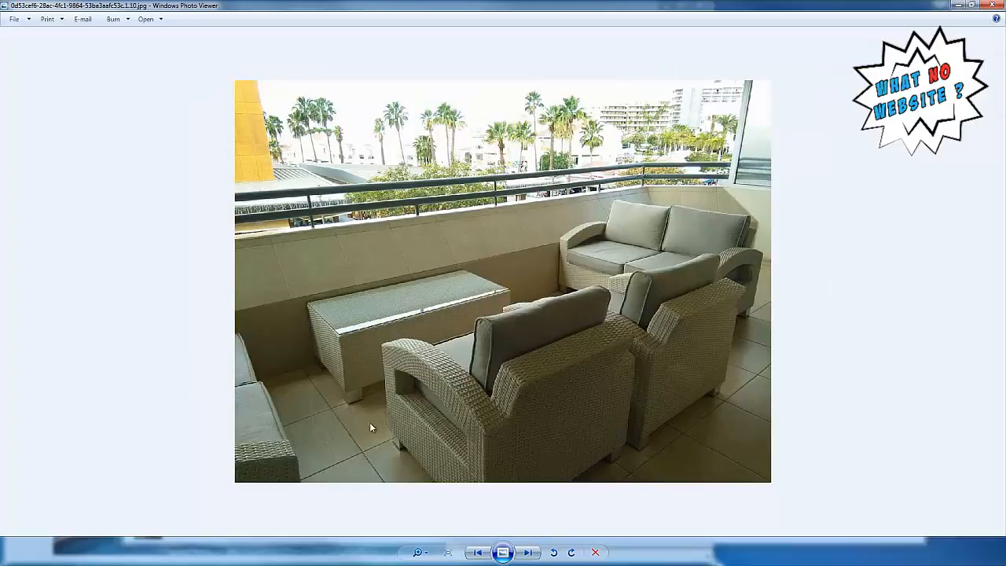
left_click(528, 553)
left_click(528, 553)
left_click(527, 552)
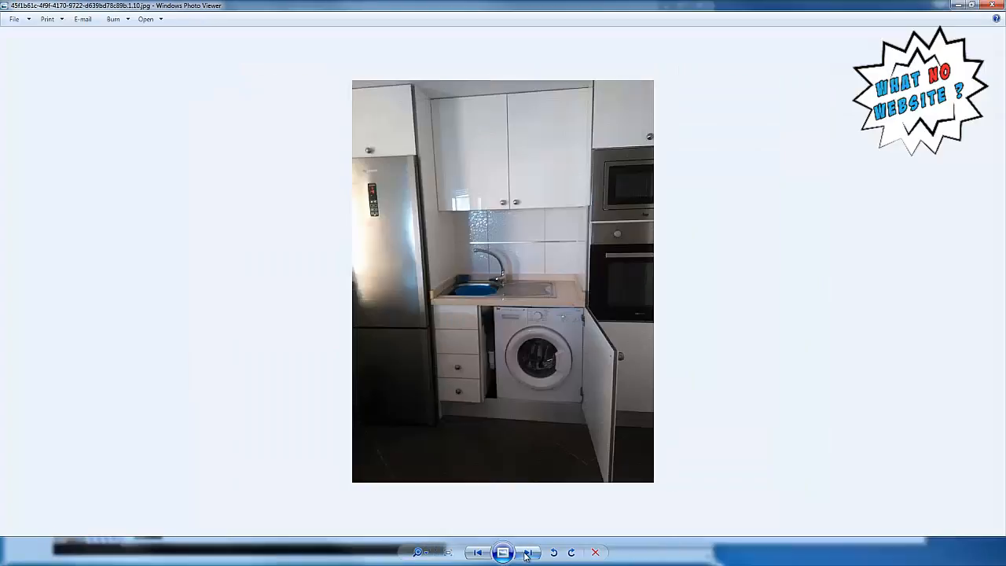
left_click(527, 553)
left_click(527, 553)
left_click(528, 552)
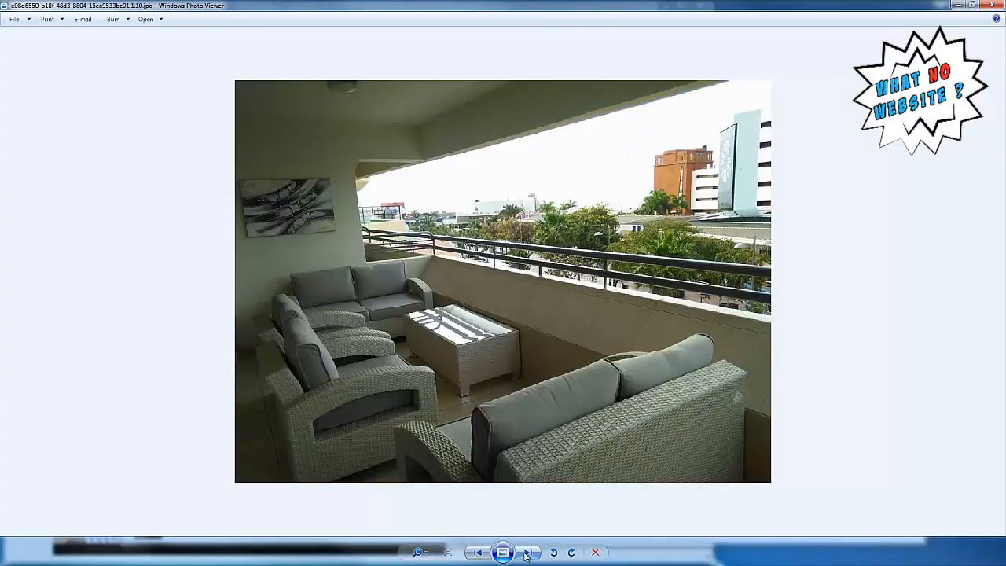
left_click(527, 552)
left_click(479, 553)
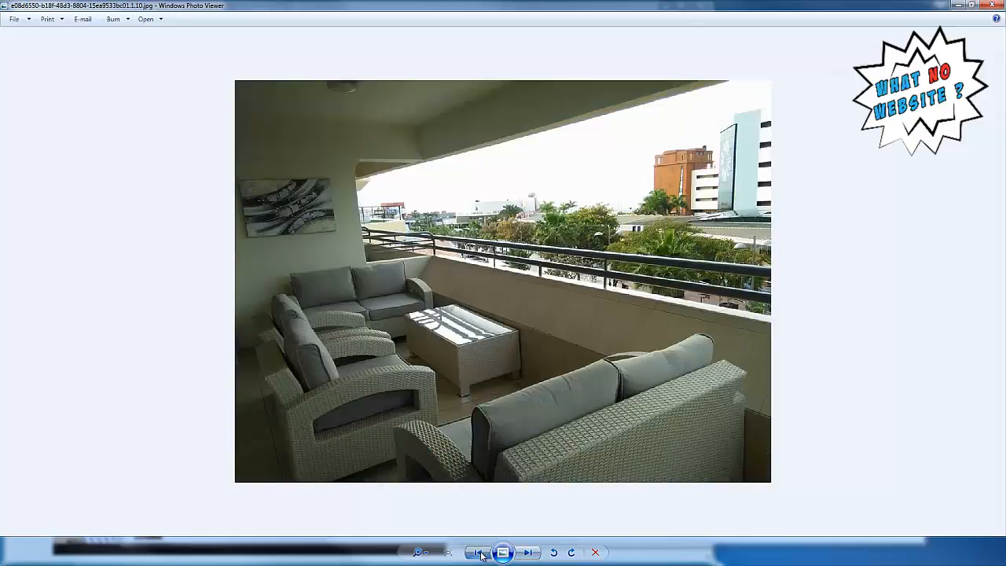
left_click(481, 552)
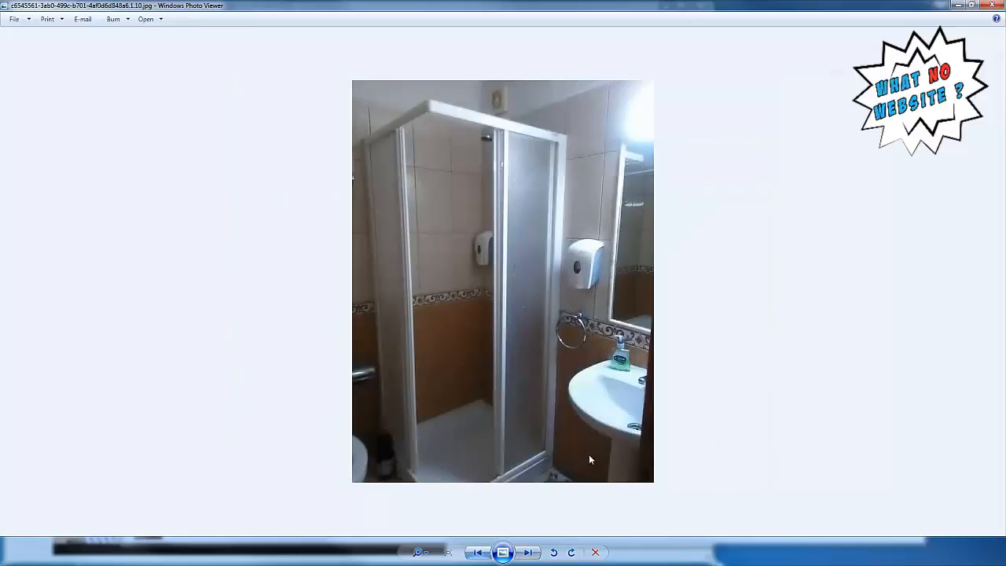
left_click(990, 7)
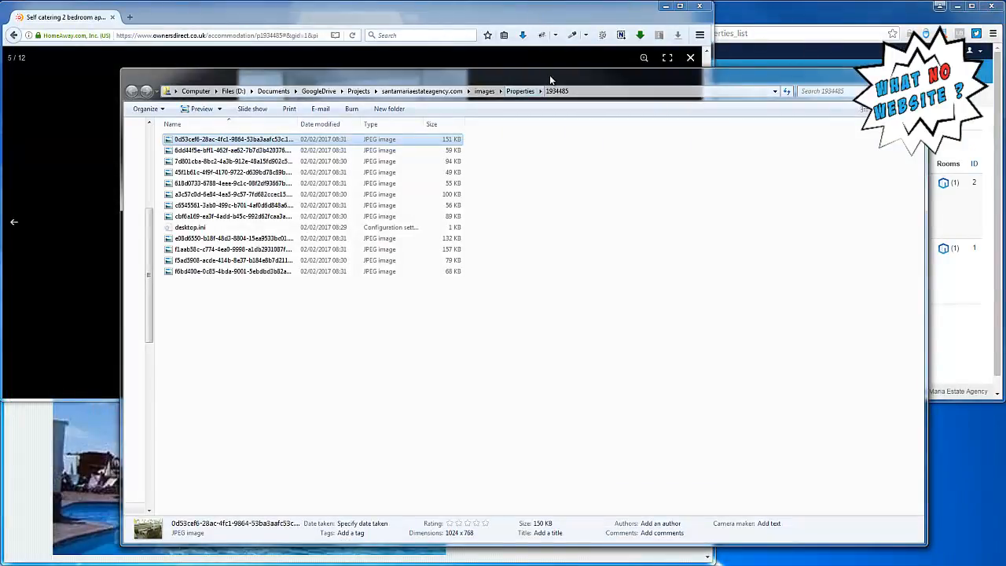
Put the image folder aside, close the enlarged listing photo, and return to the heading of the ownersdirect.co.uk listing
left_click_drag(549, 74, 527, 75)
left_click_drag(218, 51, 0, 36)
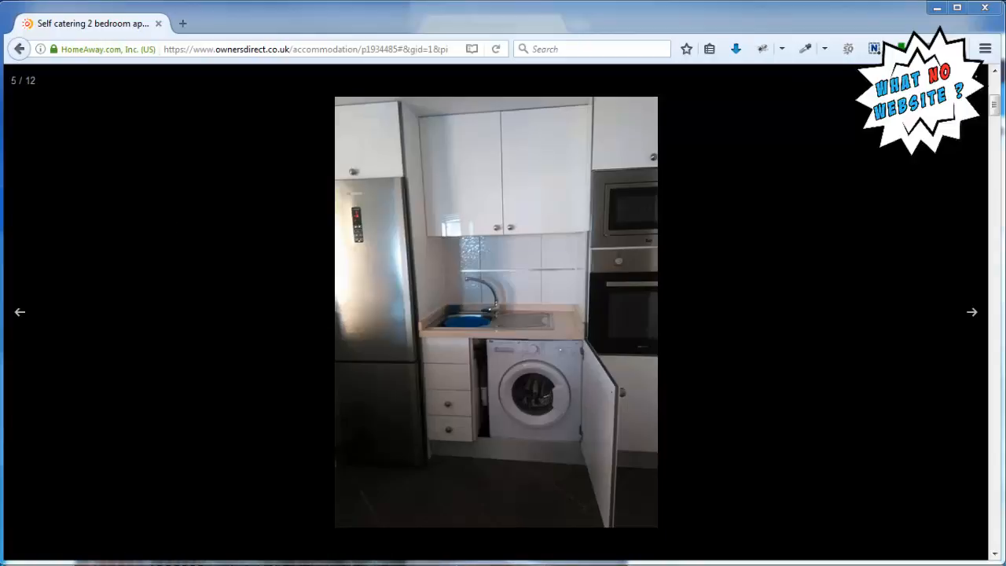
key("Escape")
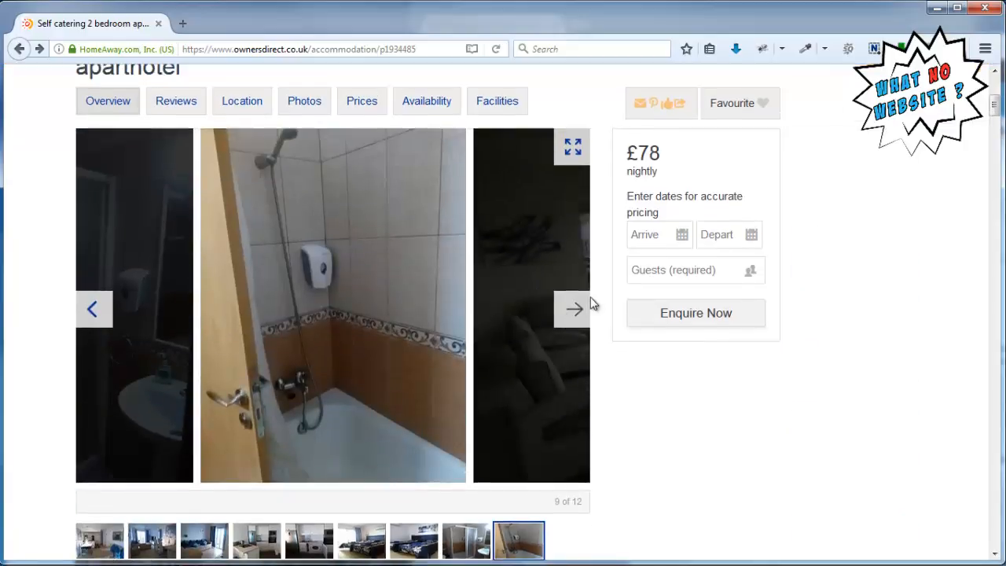
scroll(593, 305, "up", 4)
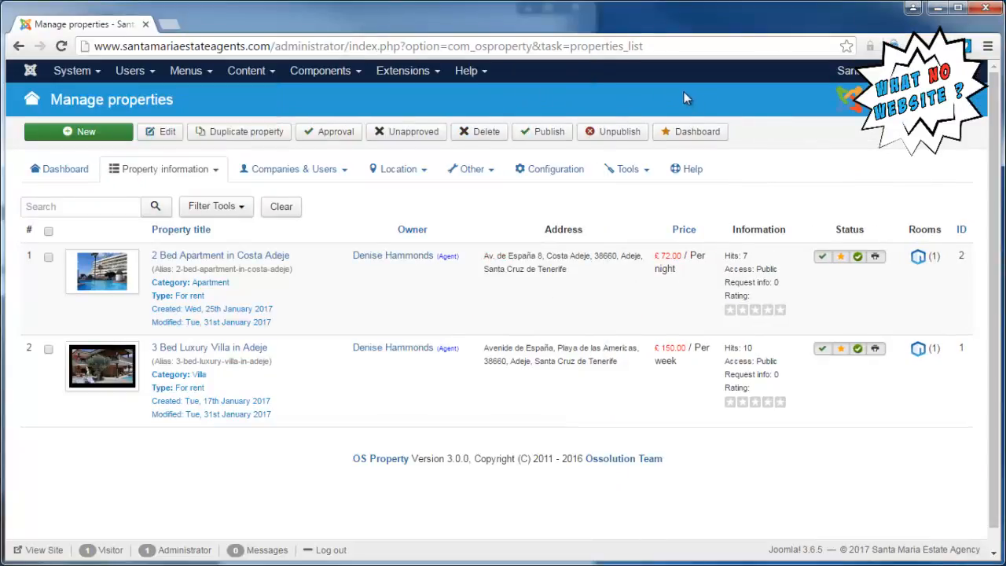
Open the city list in the Joomla administrator to examine which cities are available for properties
left_click(399, 170)
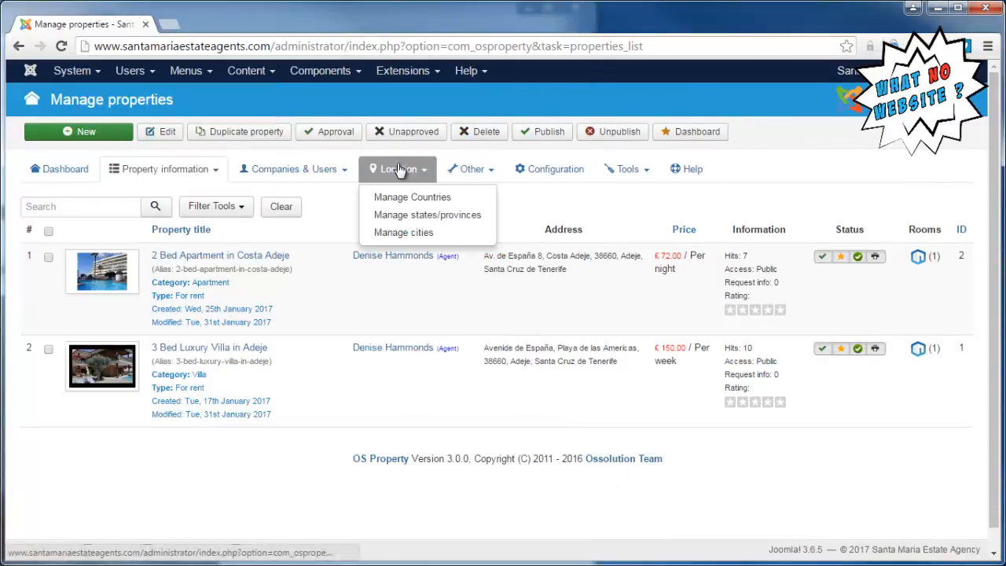
left_click(399, 233)
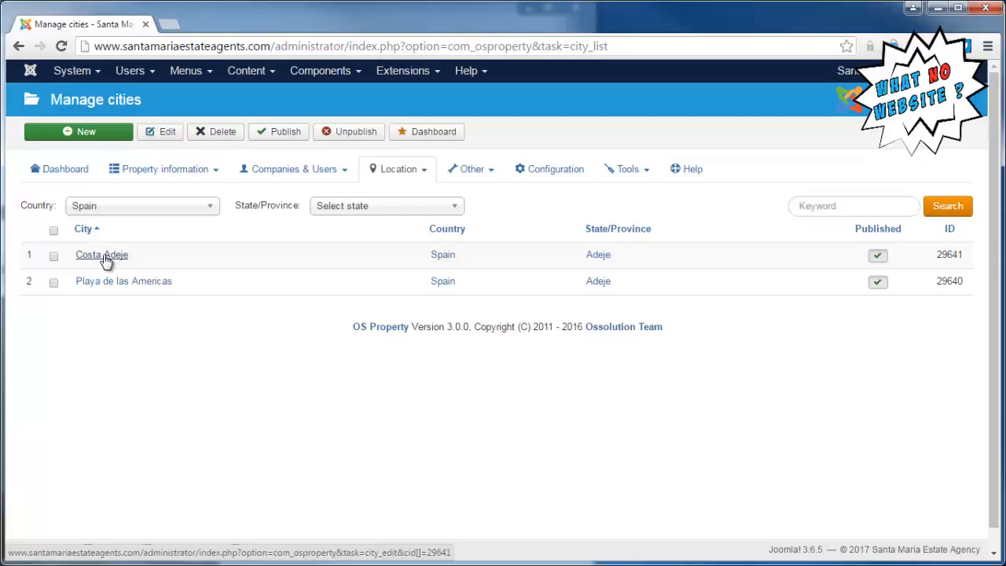
Return to the property list and start a new property entry at its Property title field
left_click(200, 168)
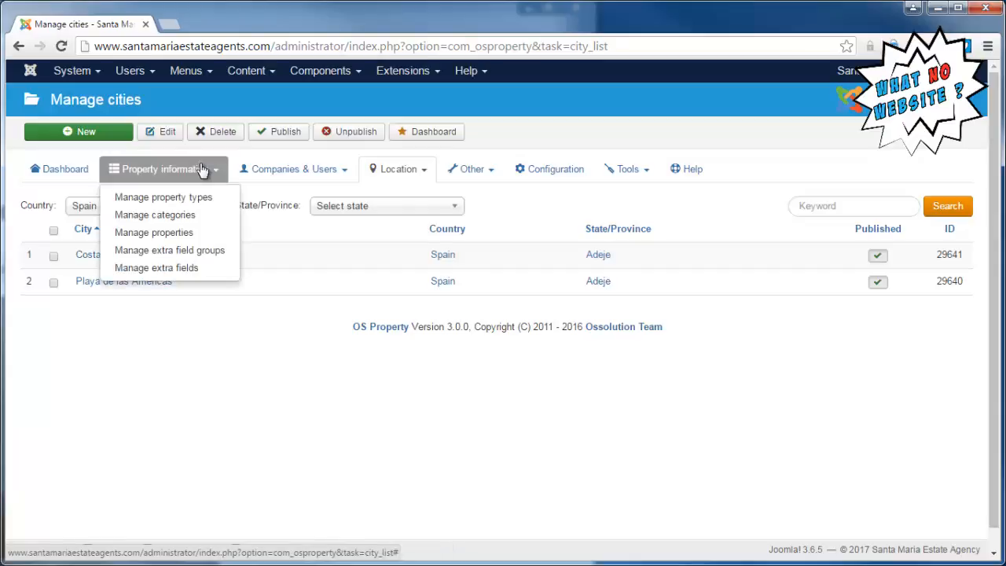
left_click(185, 234)
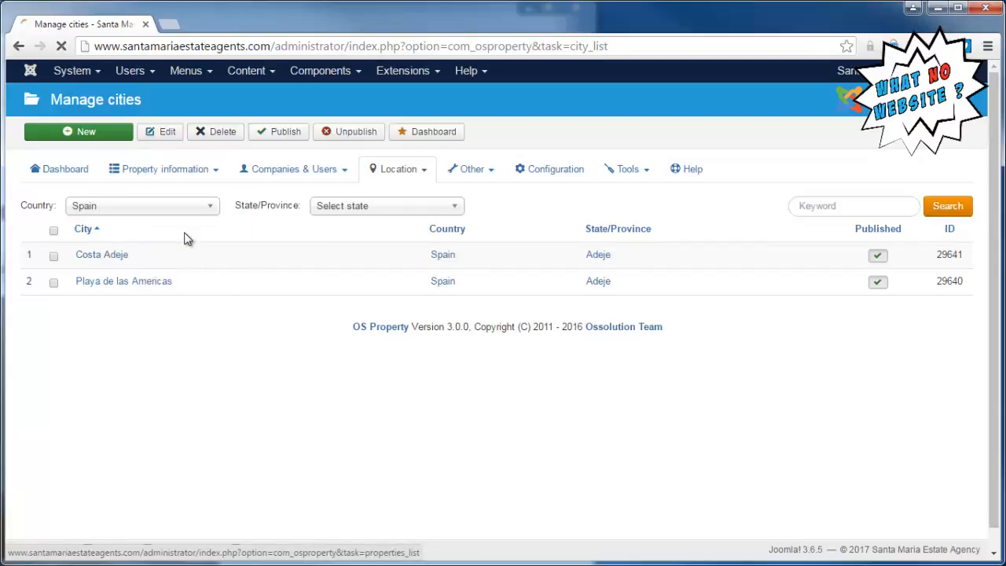
left_click(122, 134)
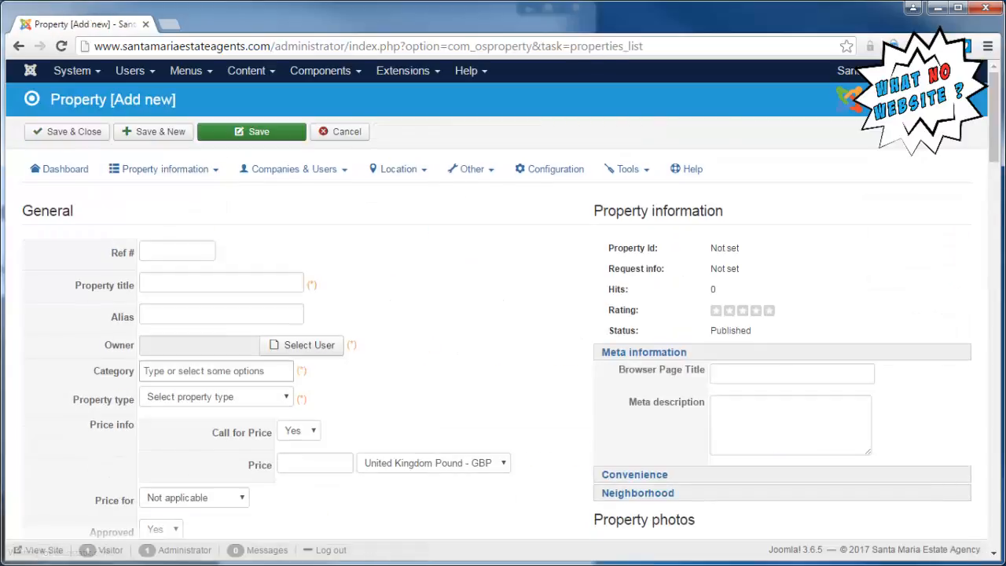
left_click(187, 279)
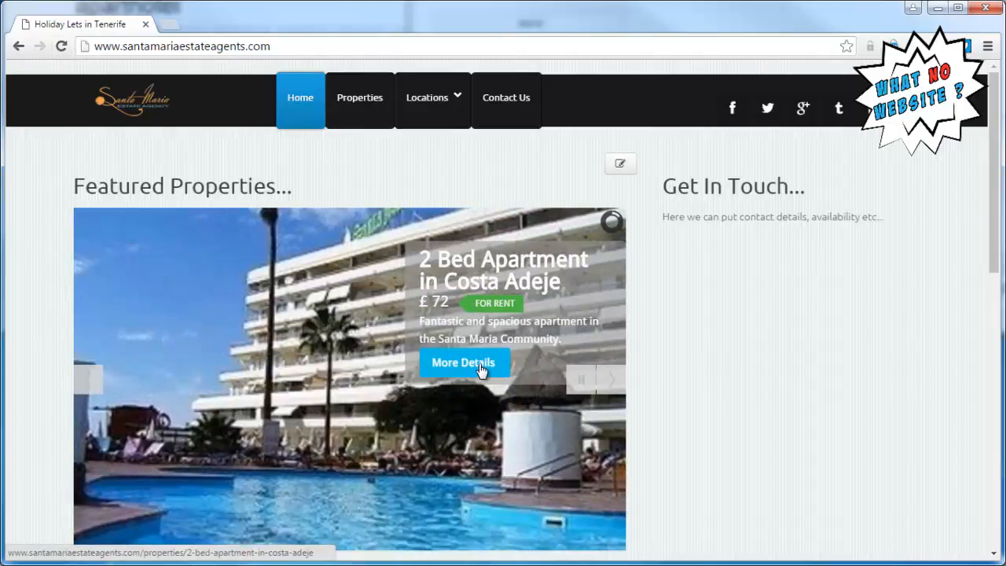
View the details of the featured 2 Bed Apartment in Costa Adeje on the public website
left_click(480, 370)
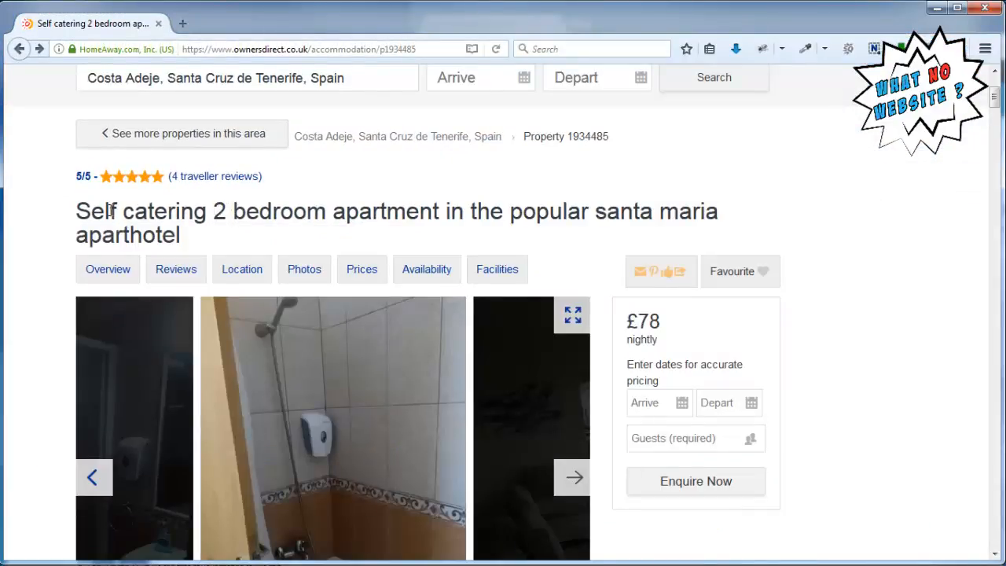
Copy the listing title "Self catering 2 bedroom apartment in the popular santa maria aparthotel" into the new property's title
left_click_drag(76, 212, 191, 232)
right_click(221, 214)
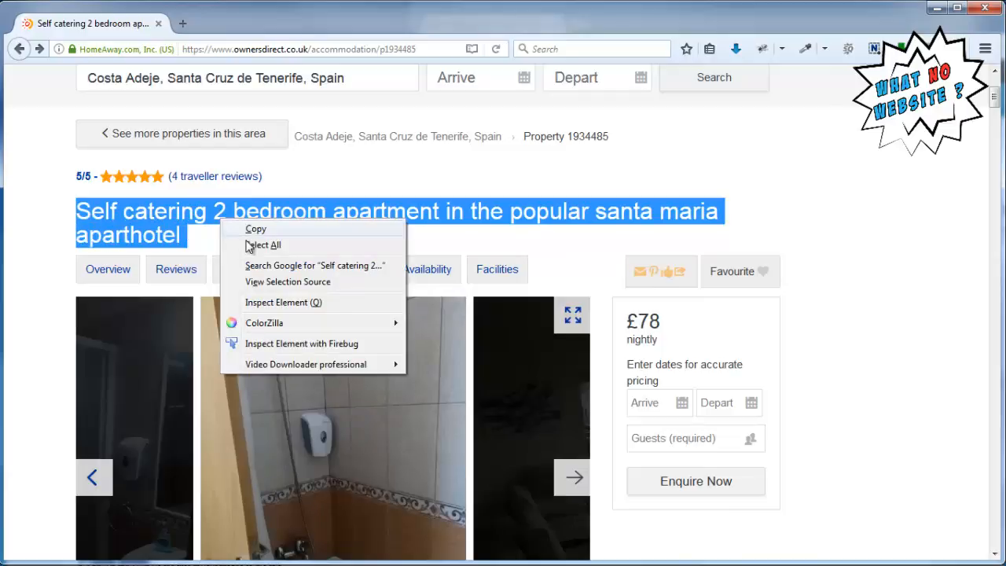
left_click(250, 228)
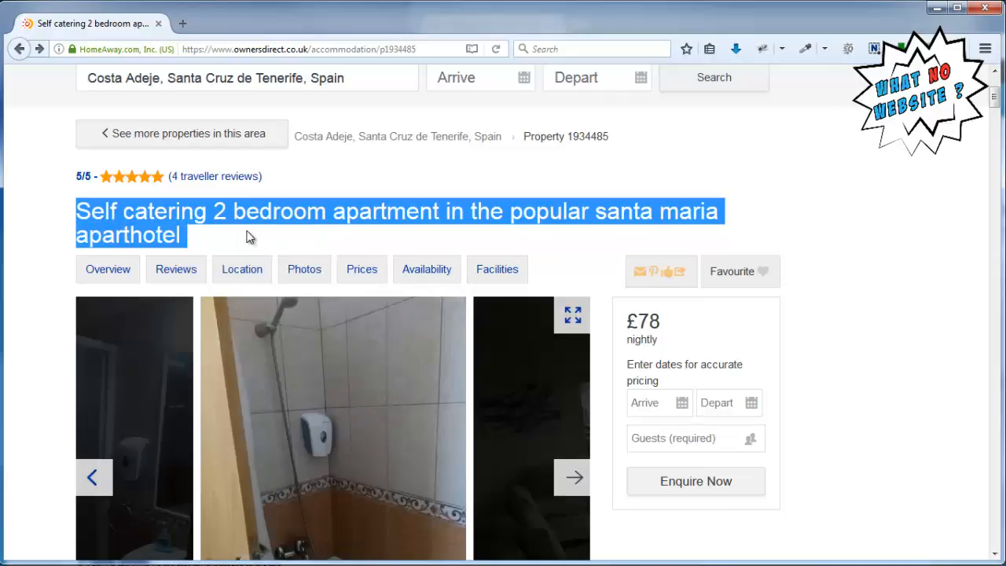
left_click(248, 234)
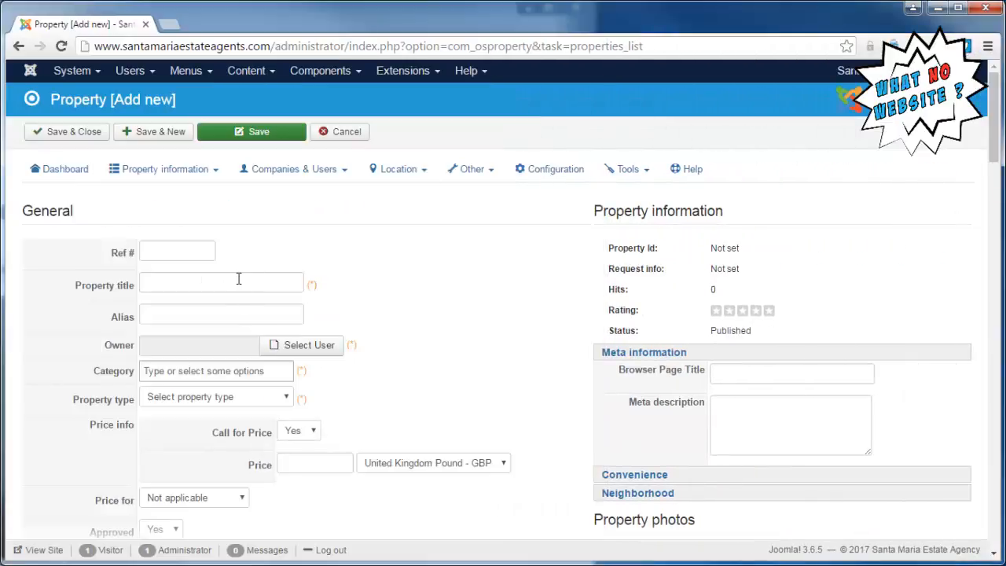
left_click(238, 278)
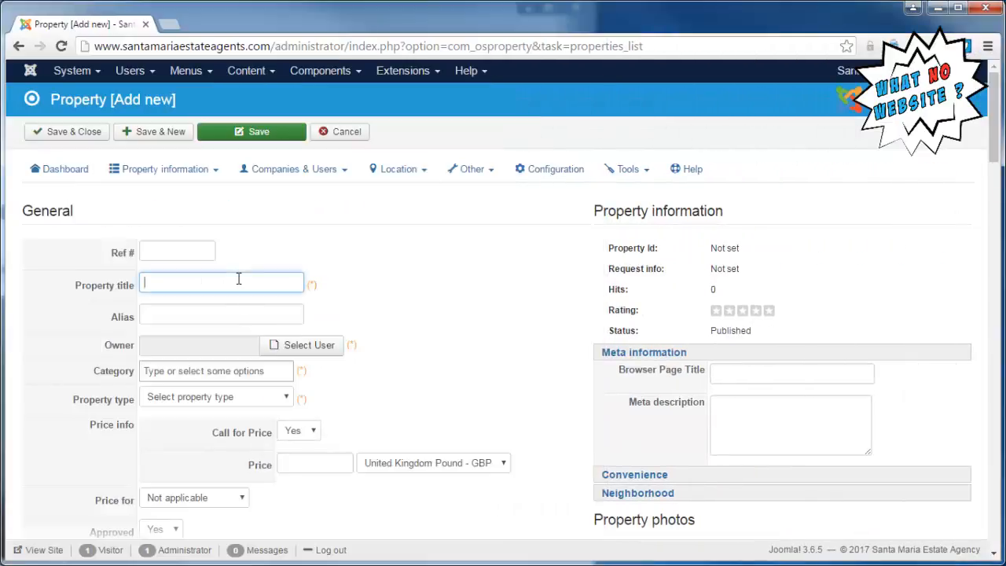
right_click(238, 278)
left_click(287, 371)
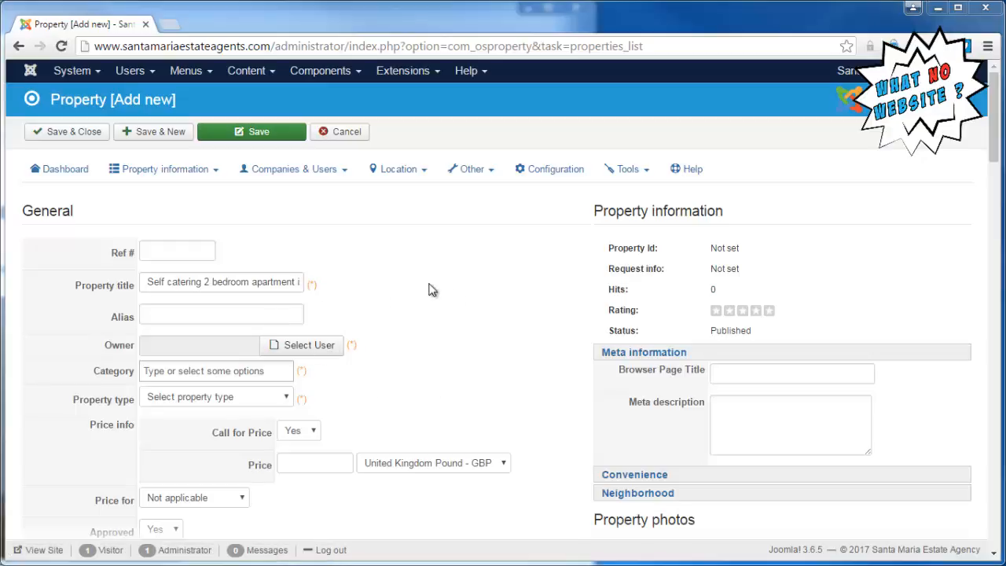
Assign the Santa Maria Estate Agency agent as the new property's owner
left_click(315, 350)
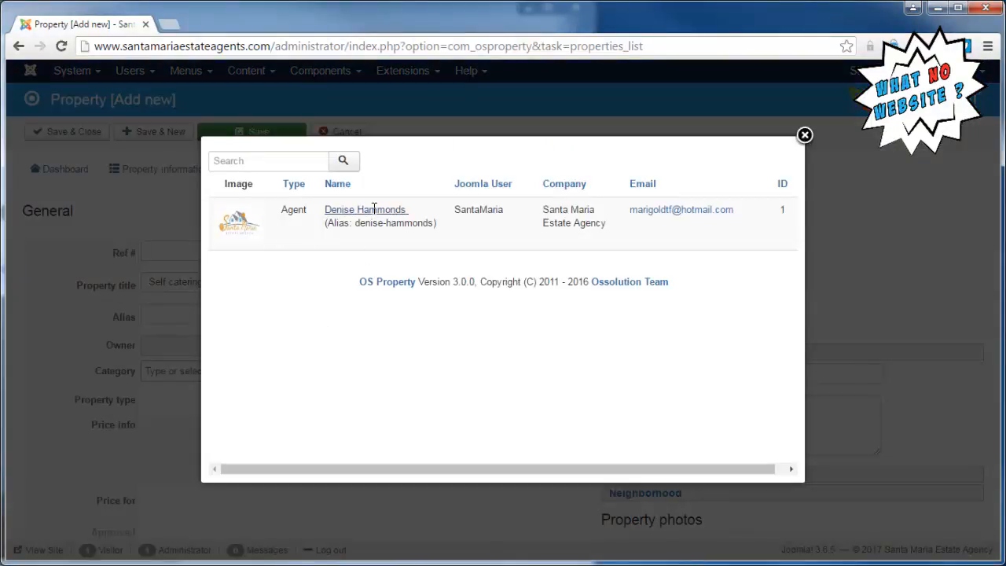
left_click(374, 209)
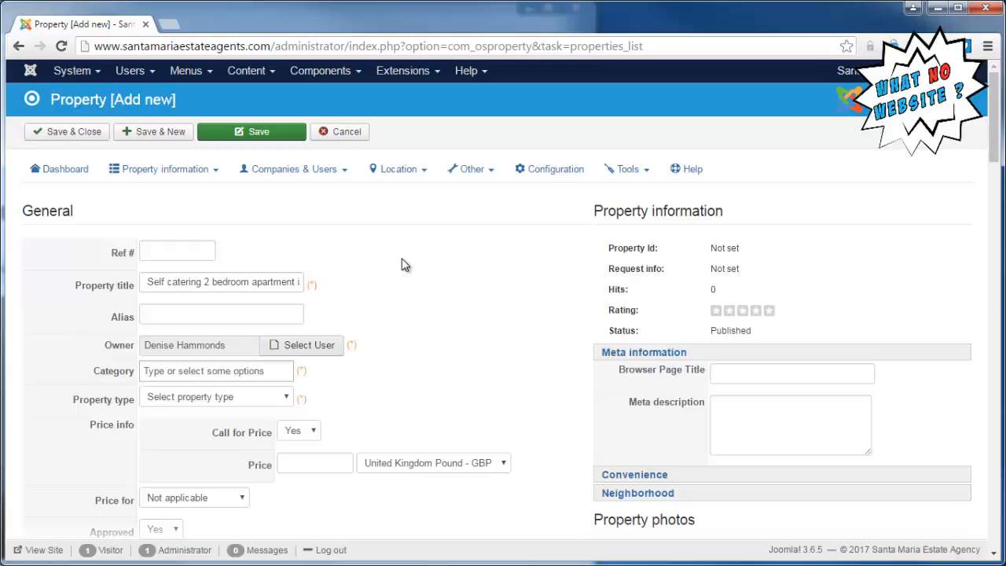
left_click(339, 171)
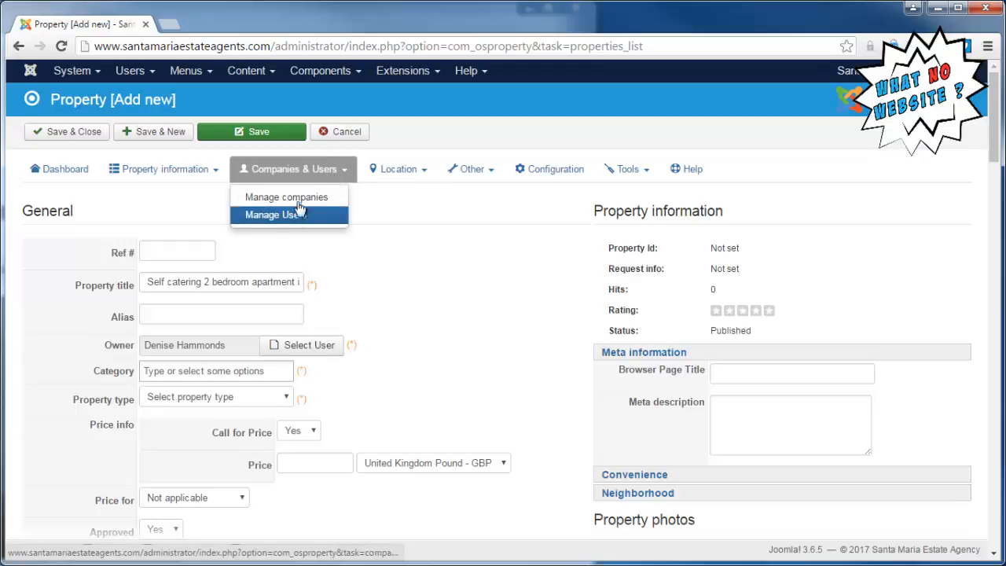
left_click(411, 284)
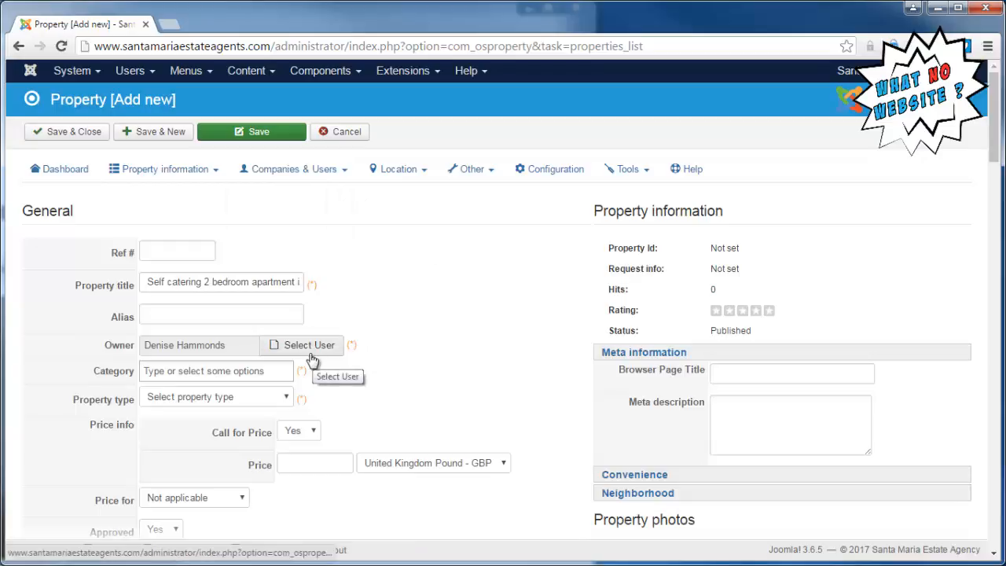
Assign the new property to the Apartment category and set its property type to For rent
left_click(229, 372)
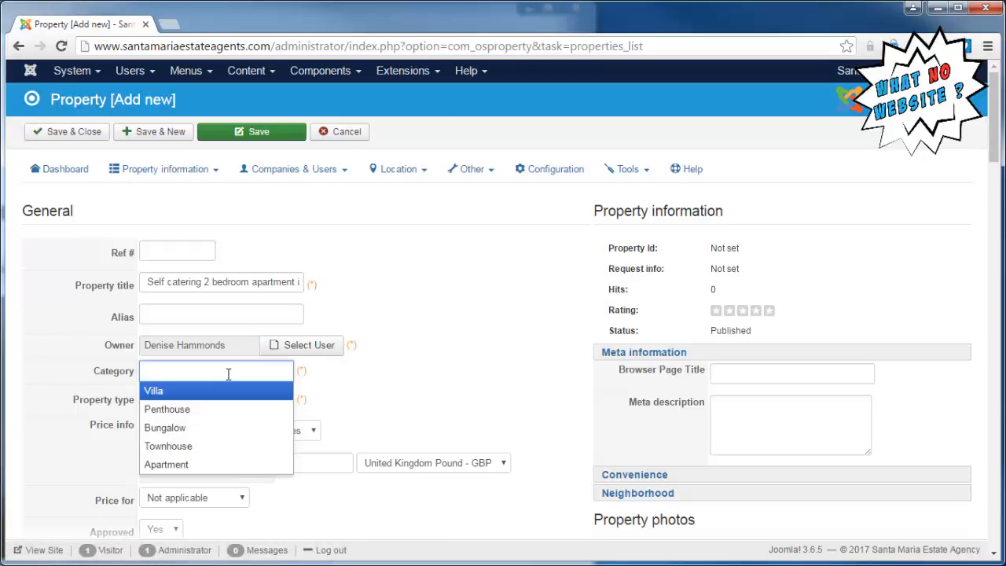
left_click(168, 464)
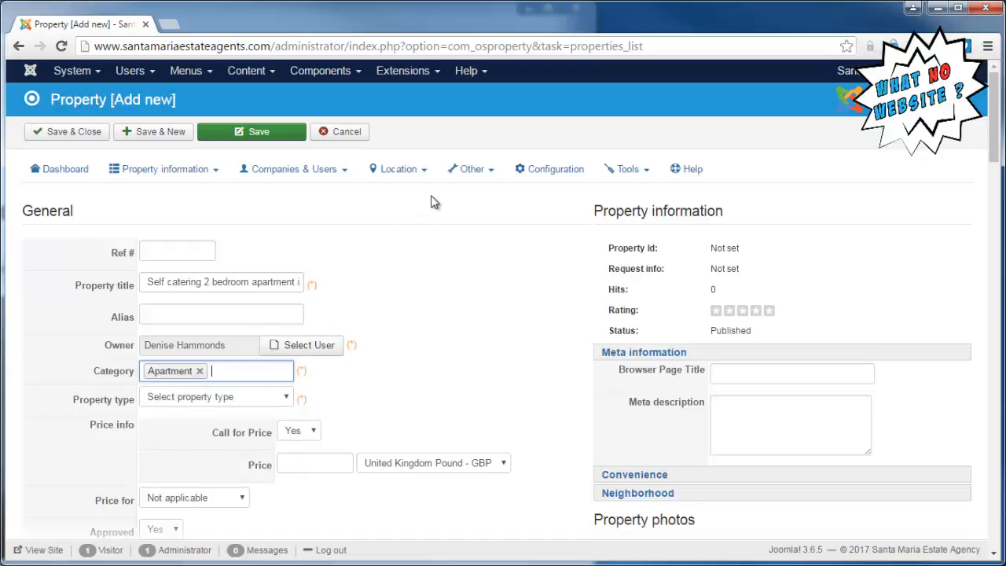
left_click(212, 179)
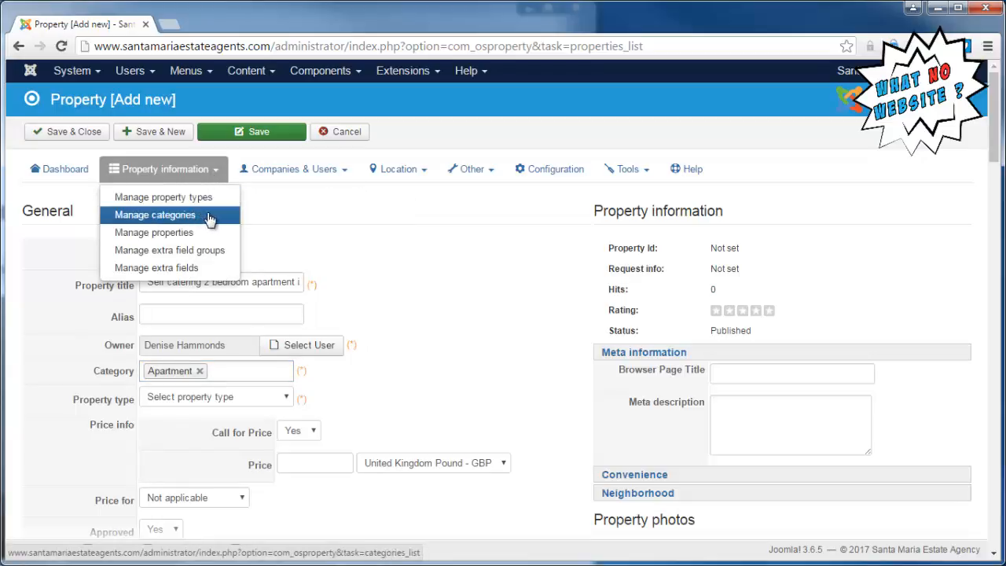
left_click(455, 271)
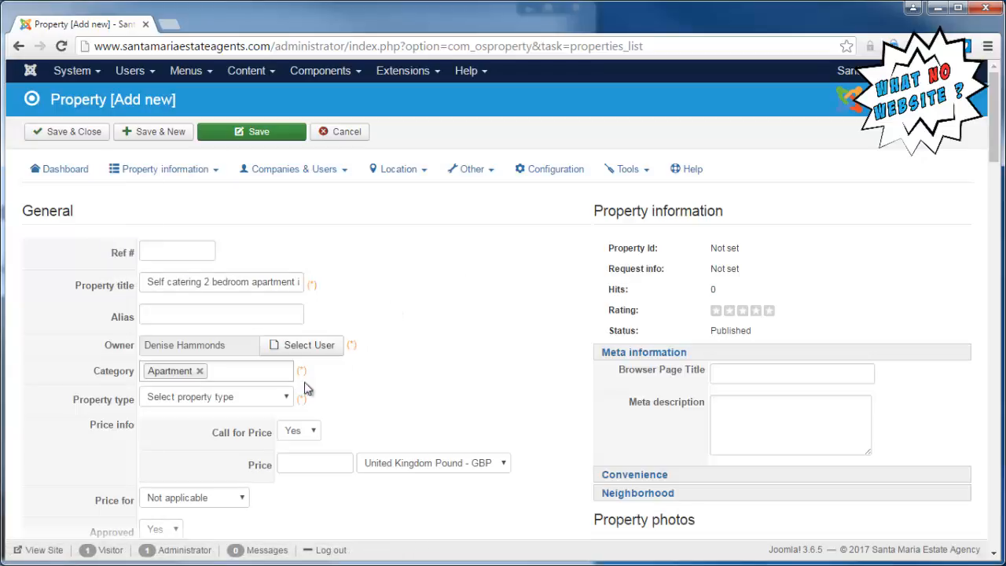
left_click(267, 397)
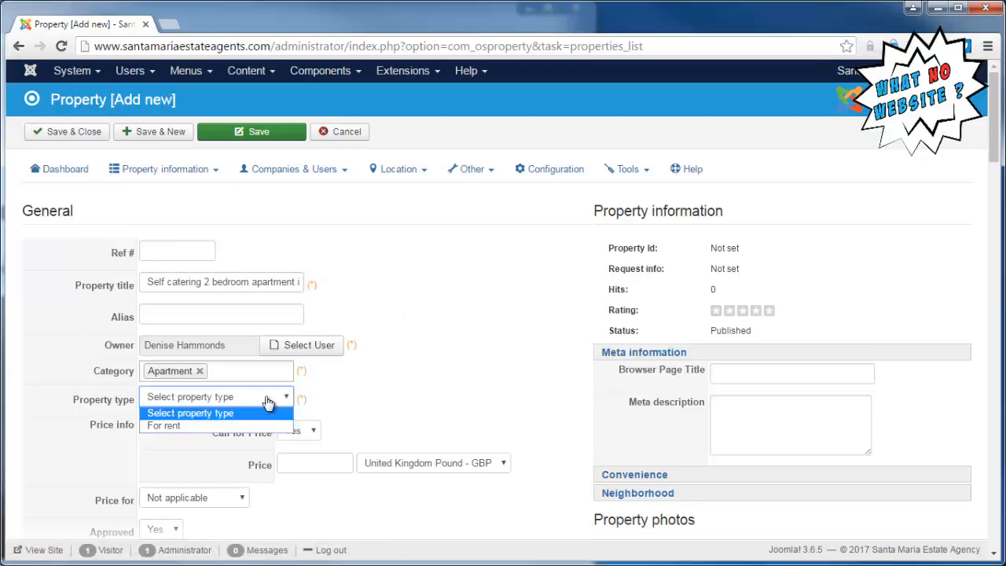
left_click(195, 429)
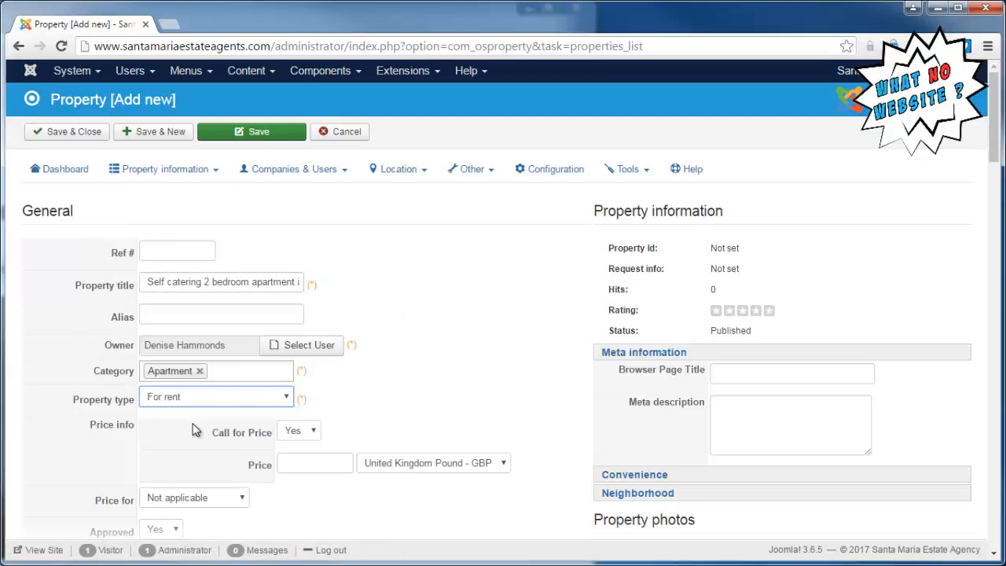
left_click(206, 178)
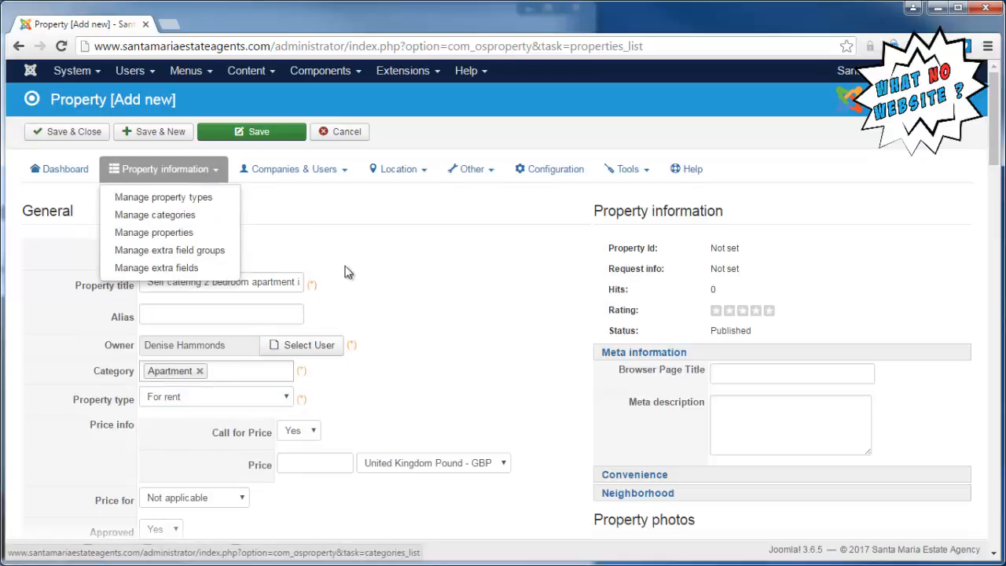
left_click(376, 284)
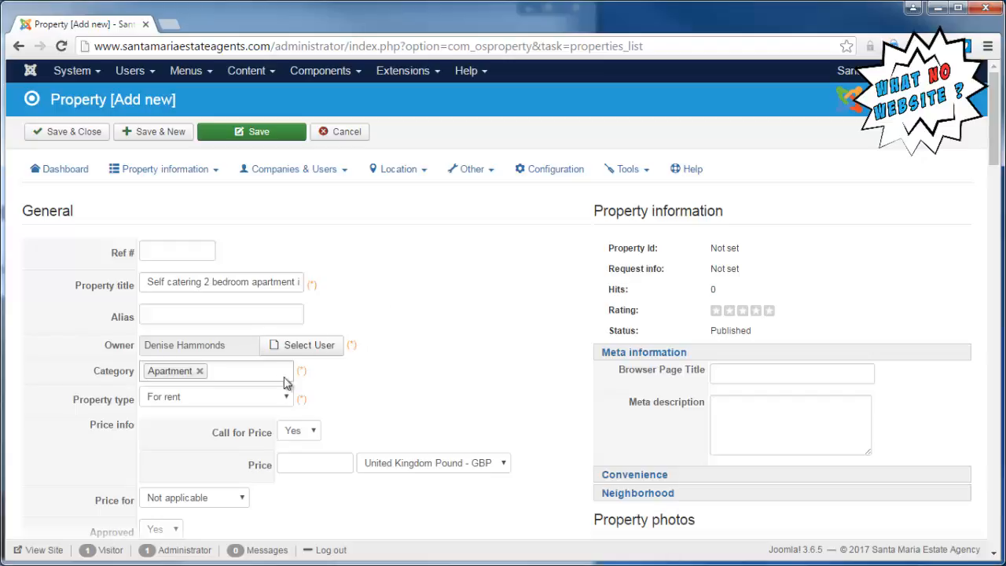
left_click(209, 171)
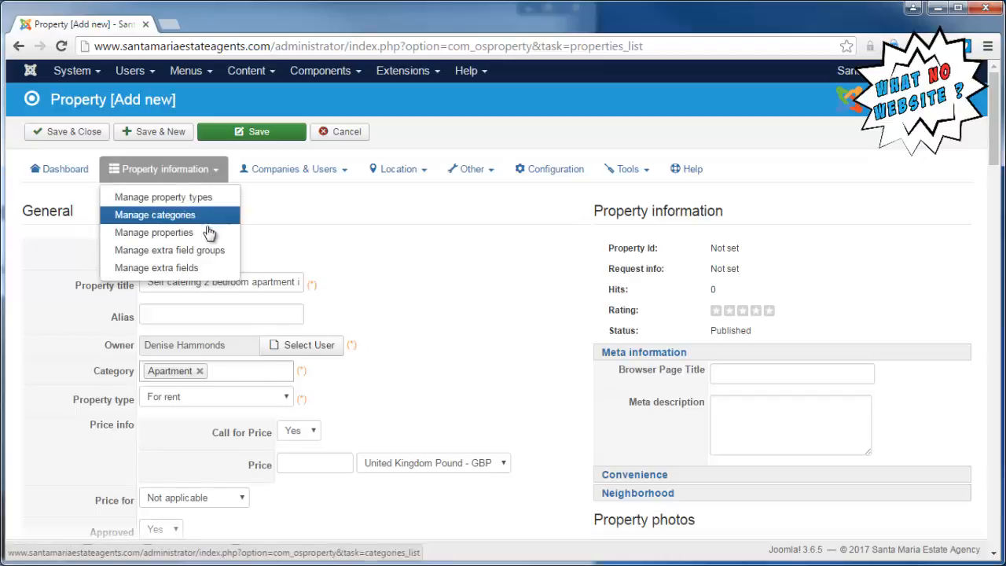
left_click(327, 173)
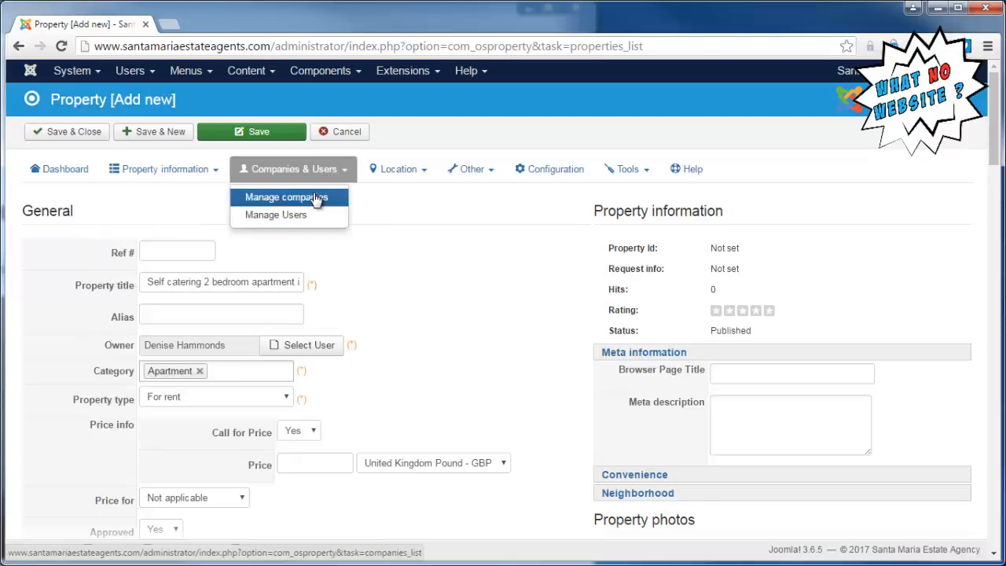
left_click(401, 276)
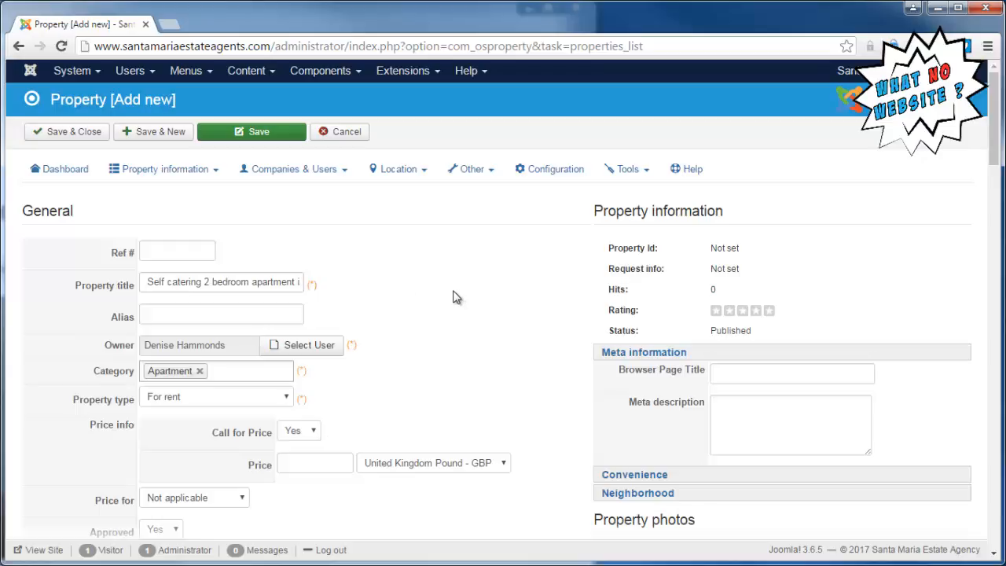
Disable Call for Price and set the price to 78 GBP per night, matching the nightly rate on the ownersdirect.co.uk listing
scroll(452, 298, "down", 2)
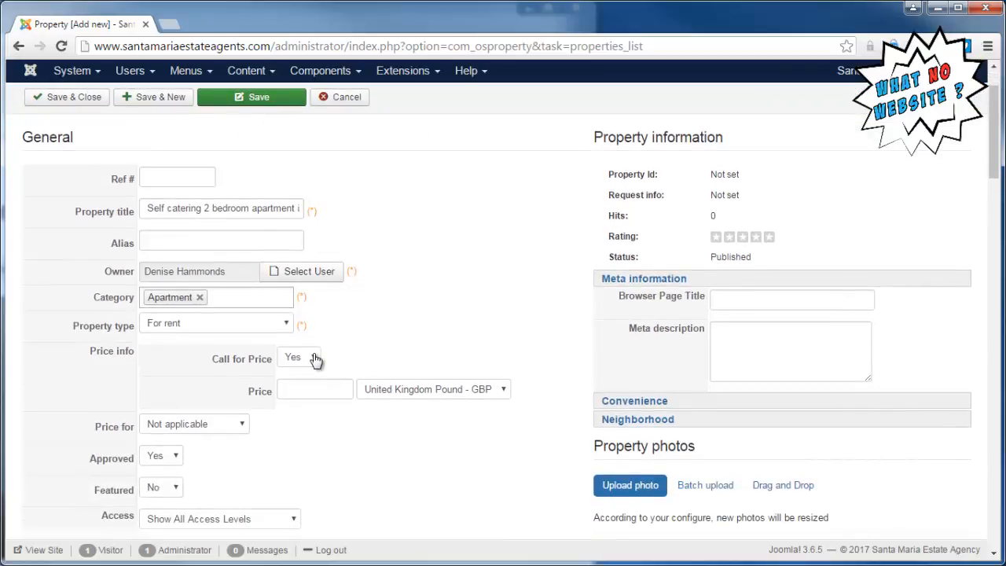
left_click(314, 359)
left_click(309, 386)
key("alt+Tab")
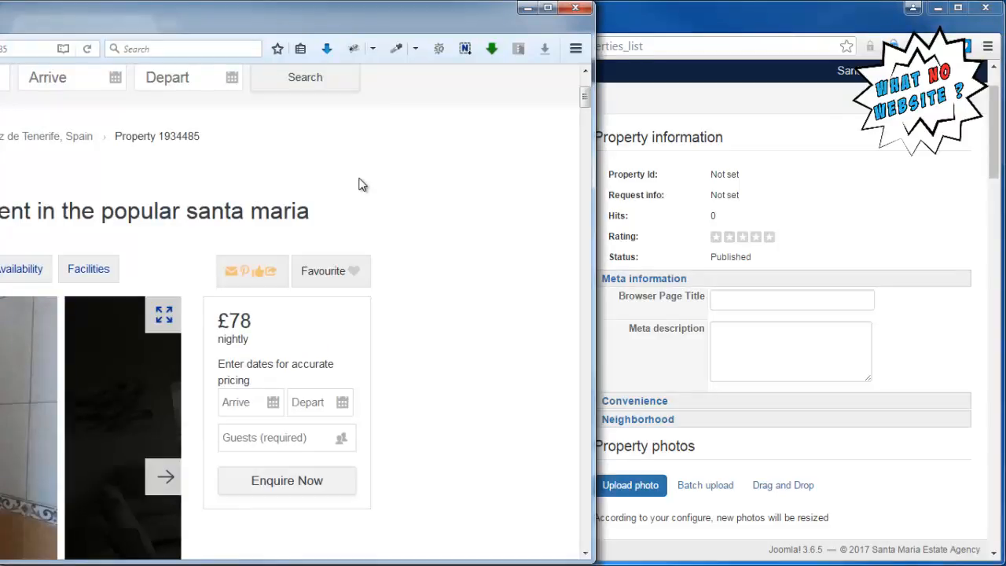
key("alt+Tab")
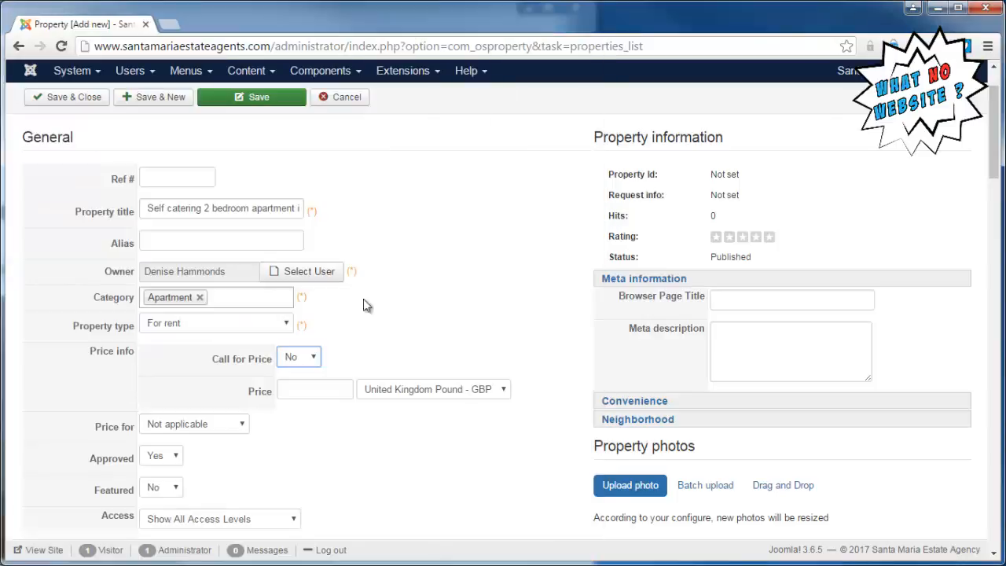
left_click(312, 391)
type("78")
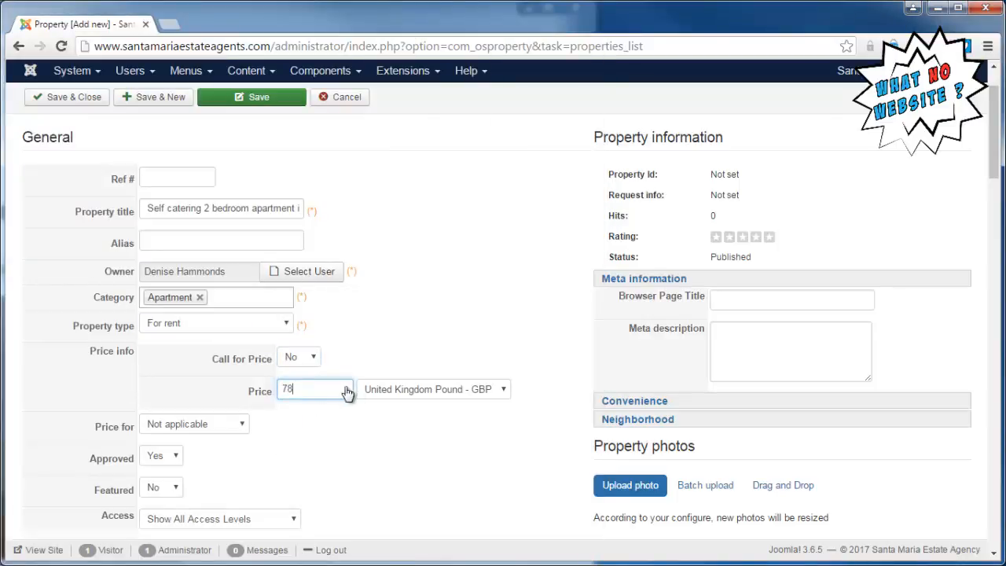
left_click(242, 427)
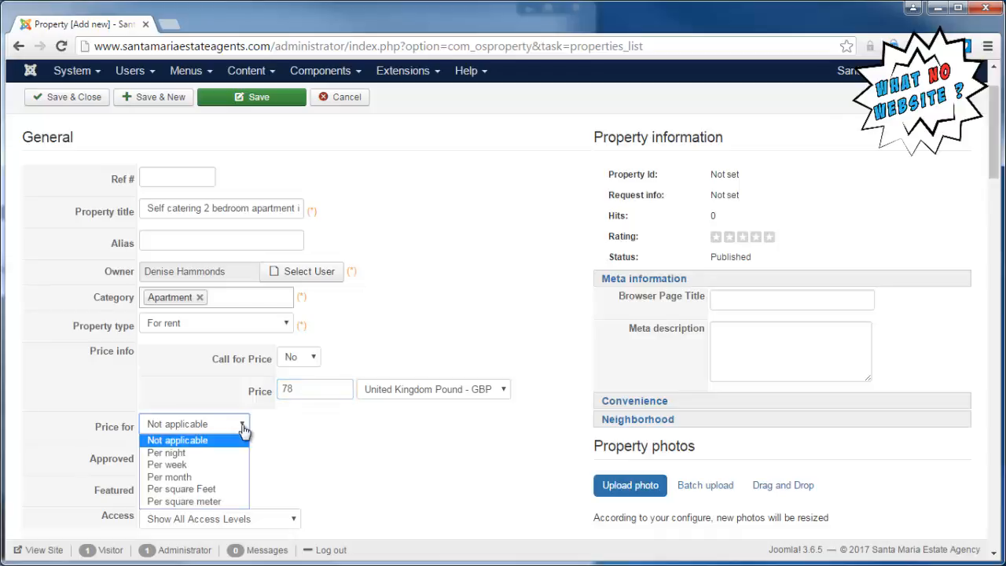
left_click(205, 454)
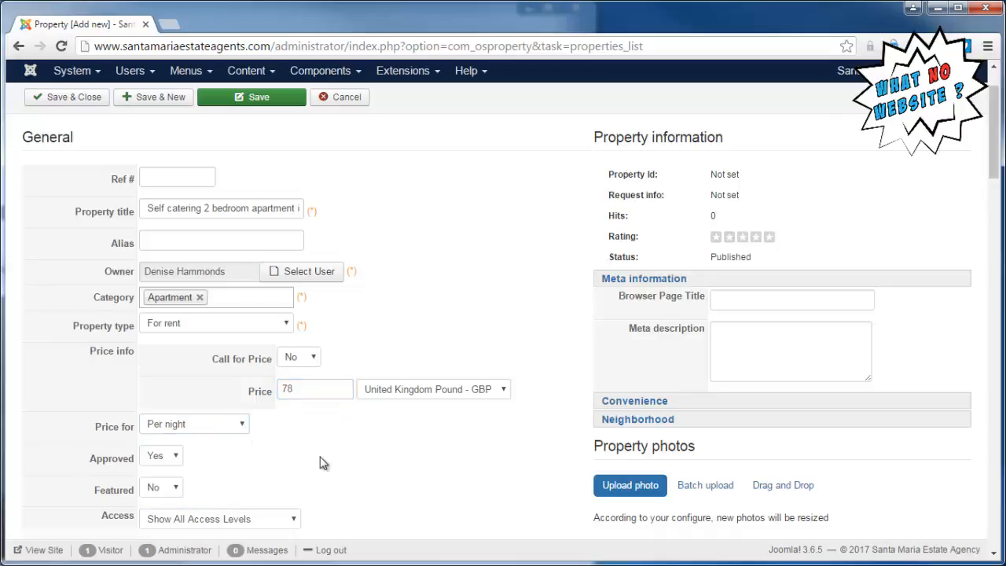
Mark the new property as featured
scroll(333, 443, "down", 1)
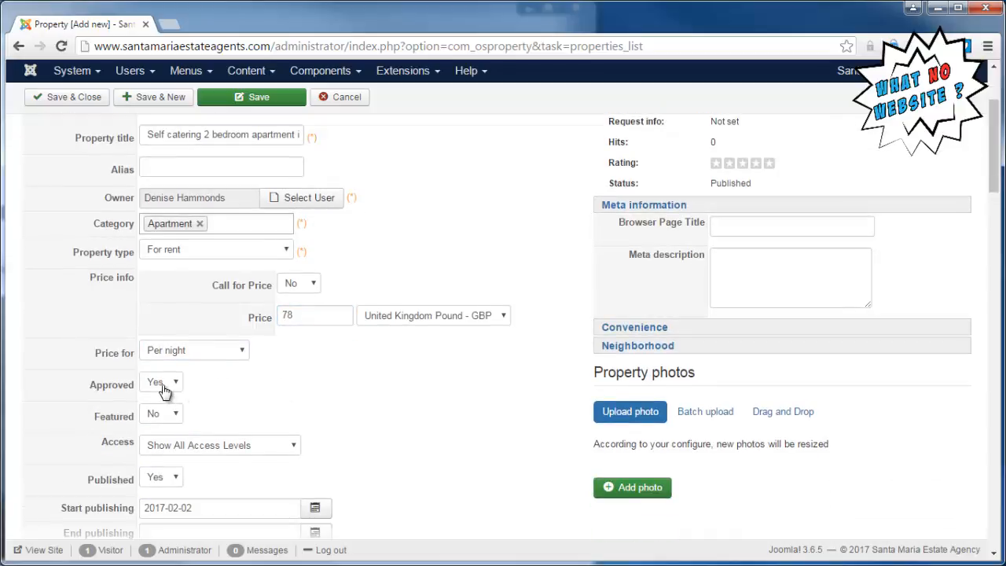
left_click(173, 417)
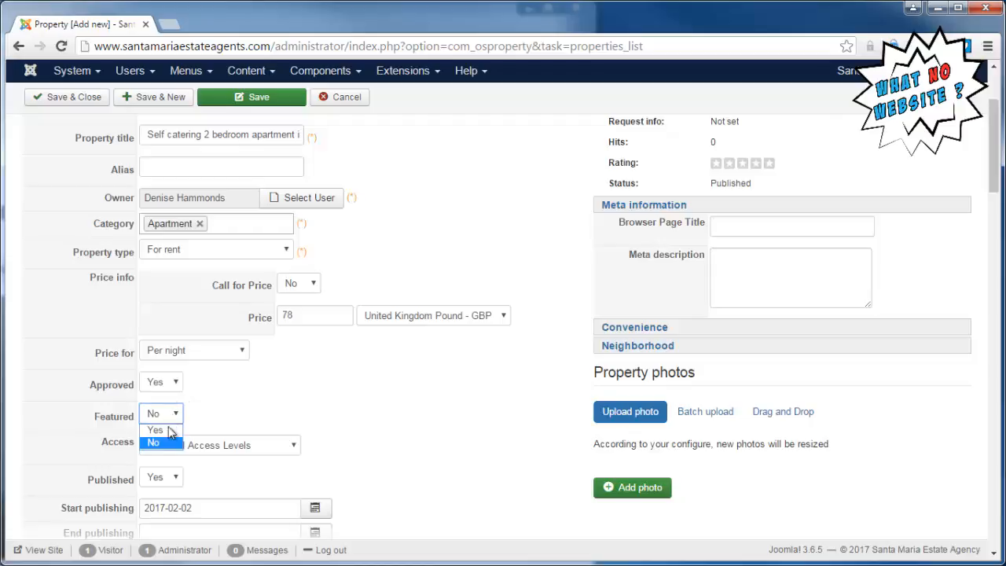
left_click(157, 430)
Paste the property's street address into the Address section and autofill its postcode and region from the saved entry
scroll(386, 386, "down", 1)
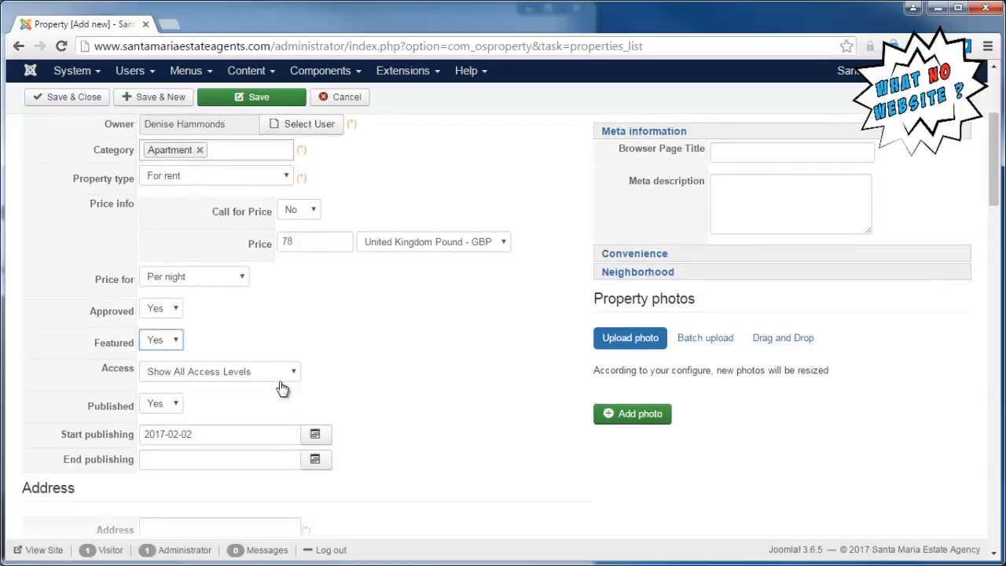
middle_click(458, 330)
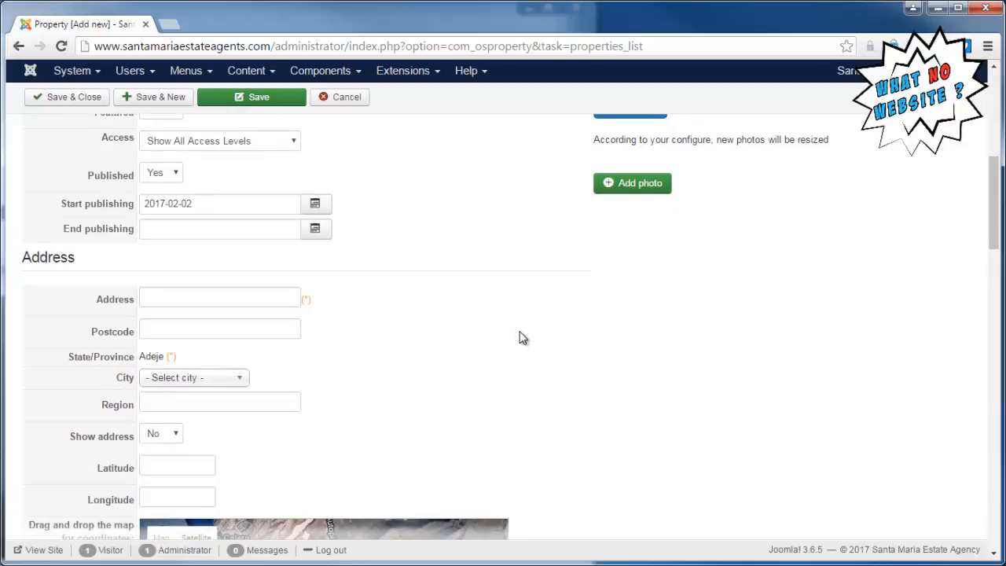
scroll(537, 344, "down", 3)
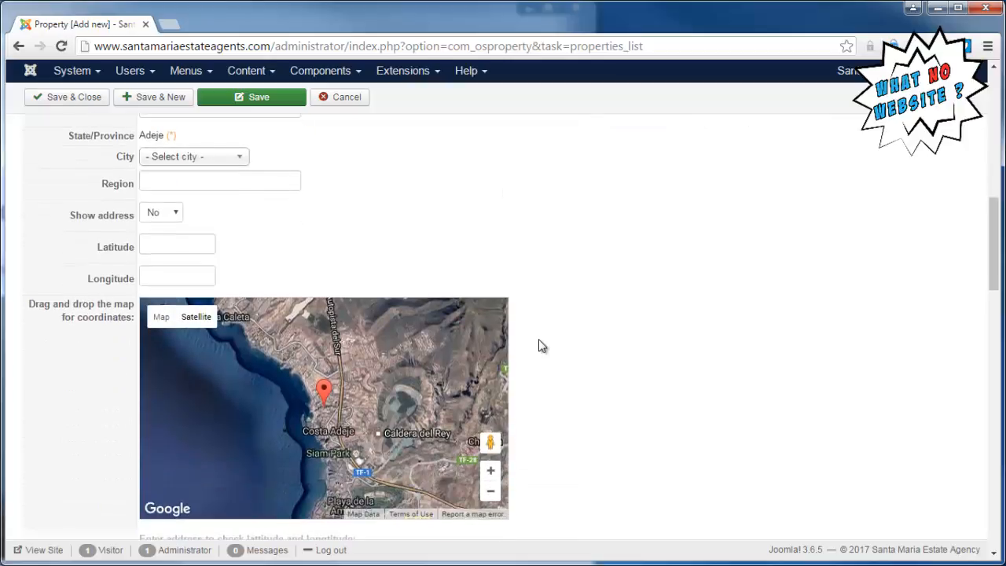
scroll(540, 346, "up", 2)
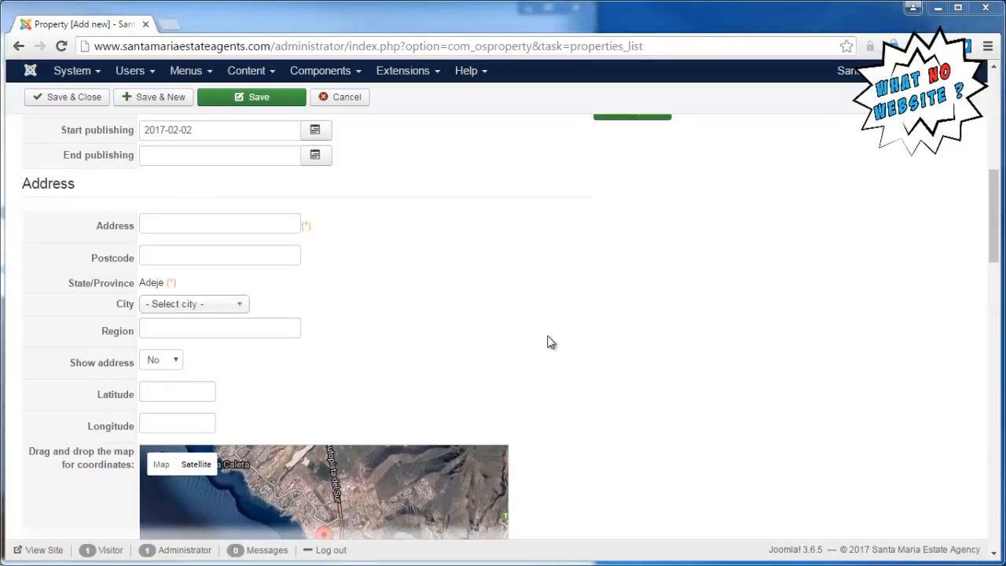
left_click(263, 222)
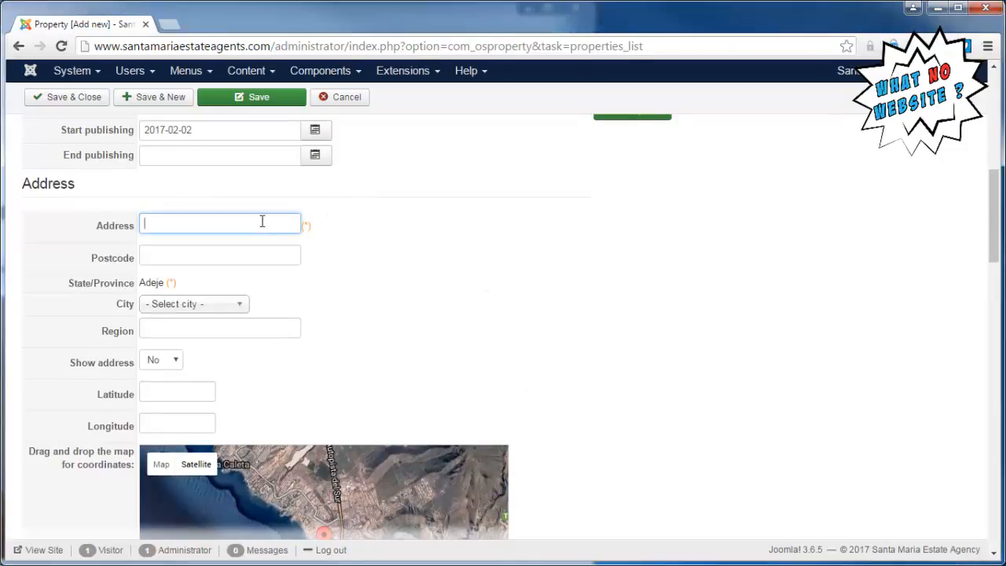
right_click(263, 223)
left_click(297, 310)
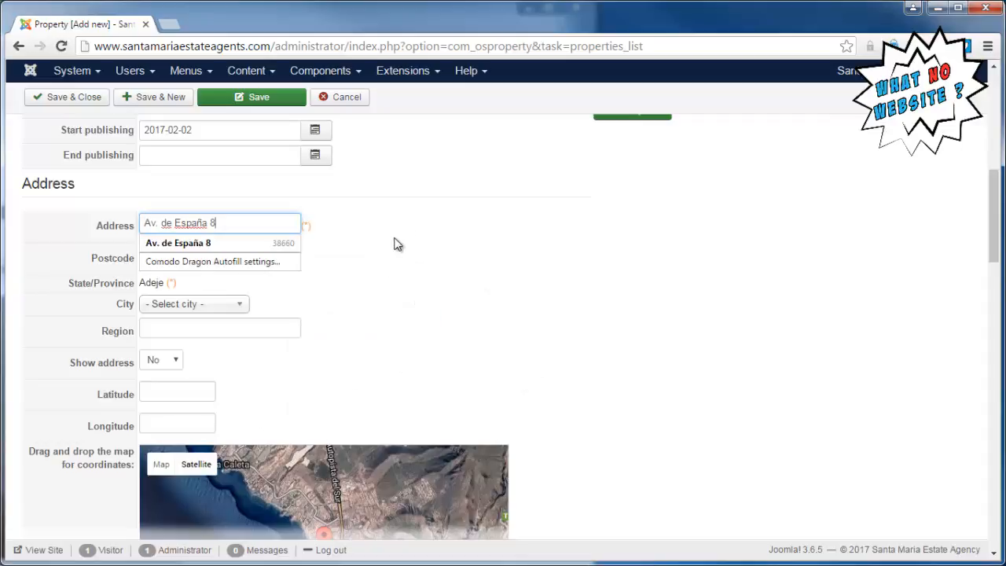
left_click(232, 246)
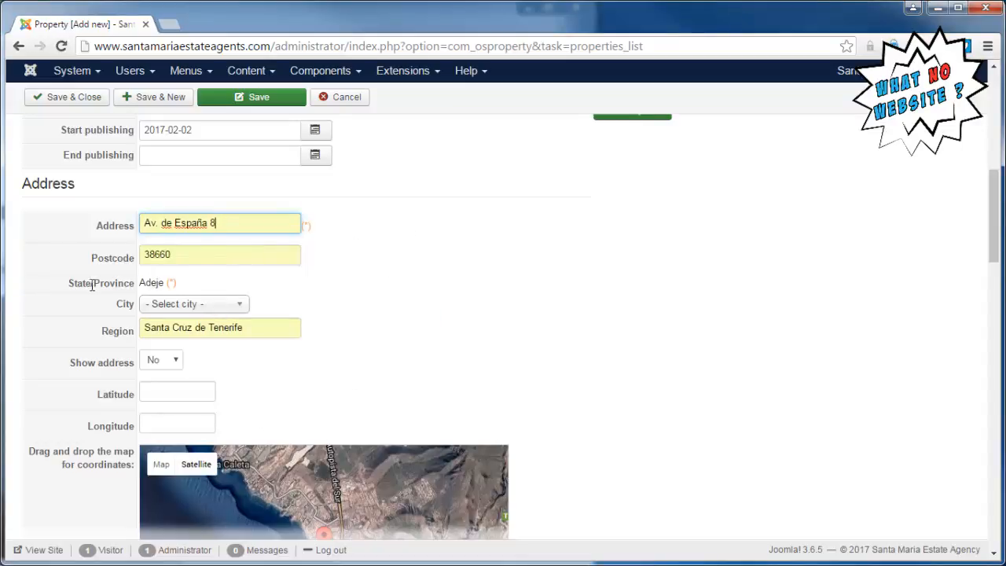
Choose Costa Adeje as the city and set Show address to Yes
left_click(232, 306)
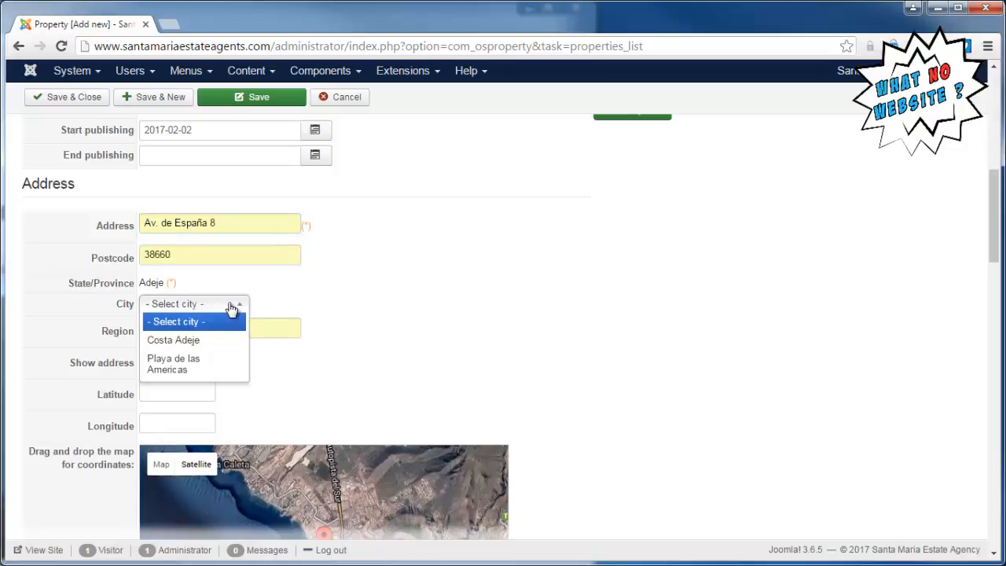
left_click(214, 334)
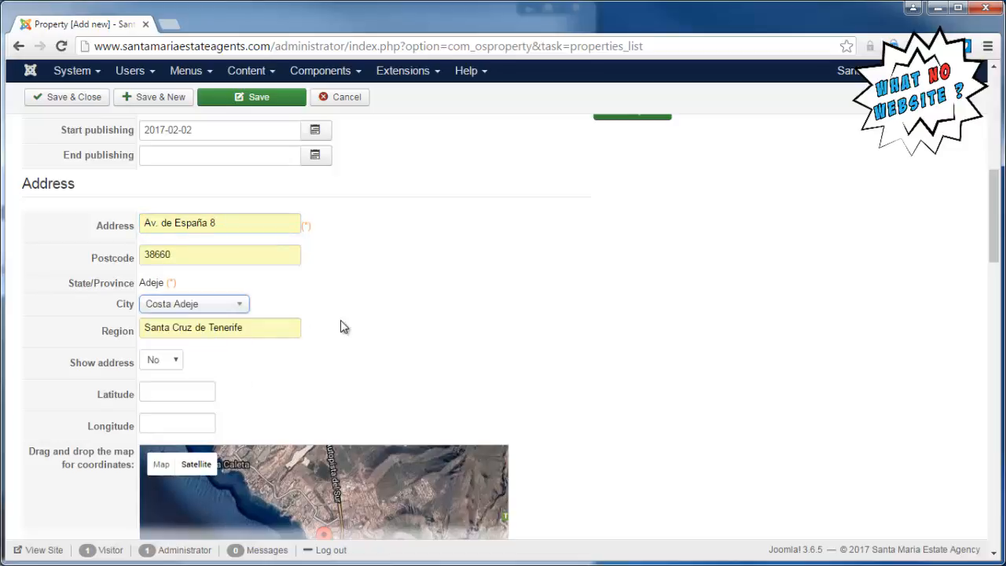
left_click(171, 364)
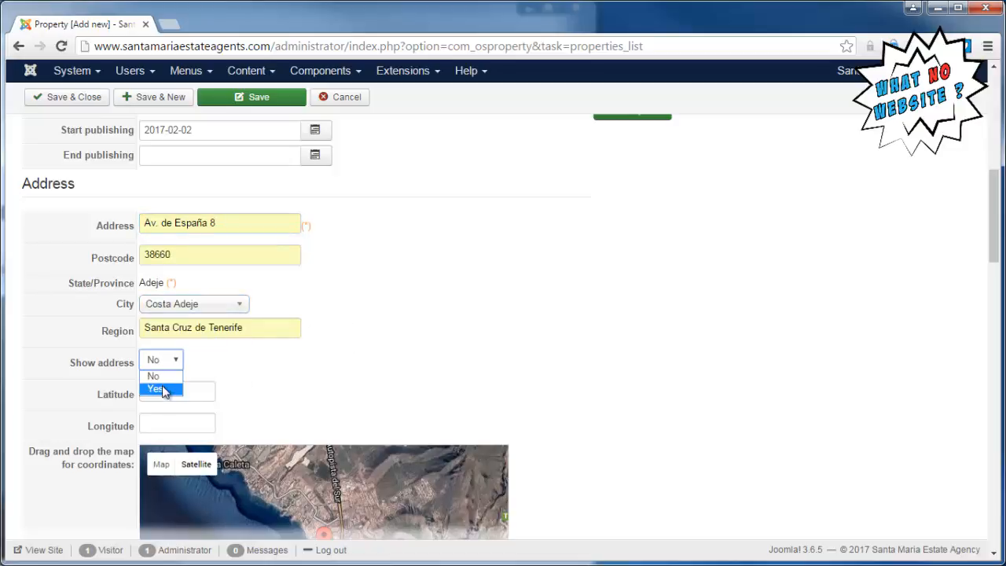
left_click(164, 385)
scroll(557, 356, "down", 2)
left_click(164, 214)
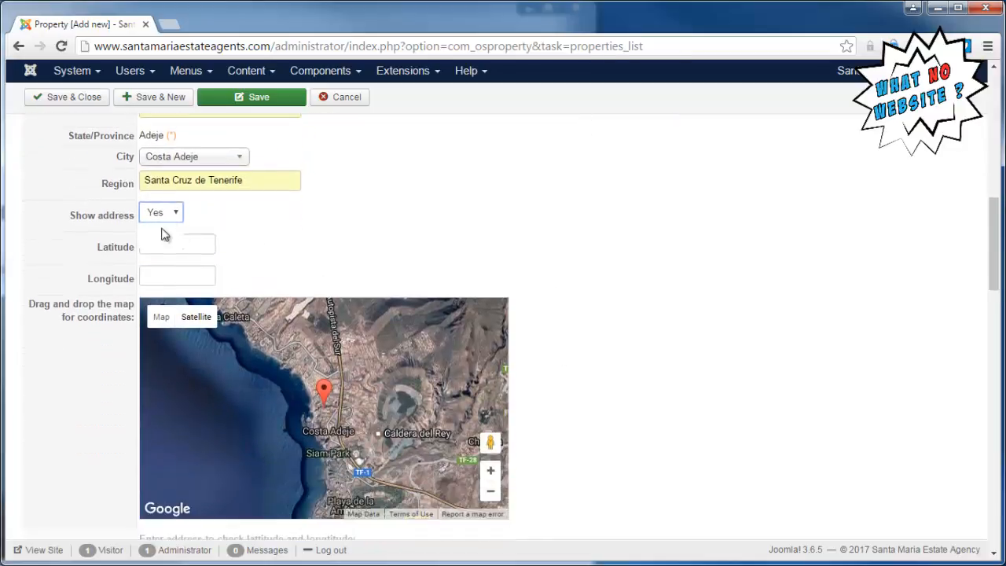
left_click(164, 227)
left_click(171, 216)
left_click(168, 240)
Check the apartment's details on the ownersdirect.co.uk listing against the new property's room, bathroom and bedroom fields
scroll(584, 257, "down", 2)
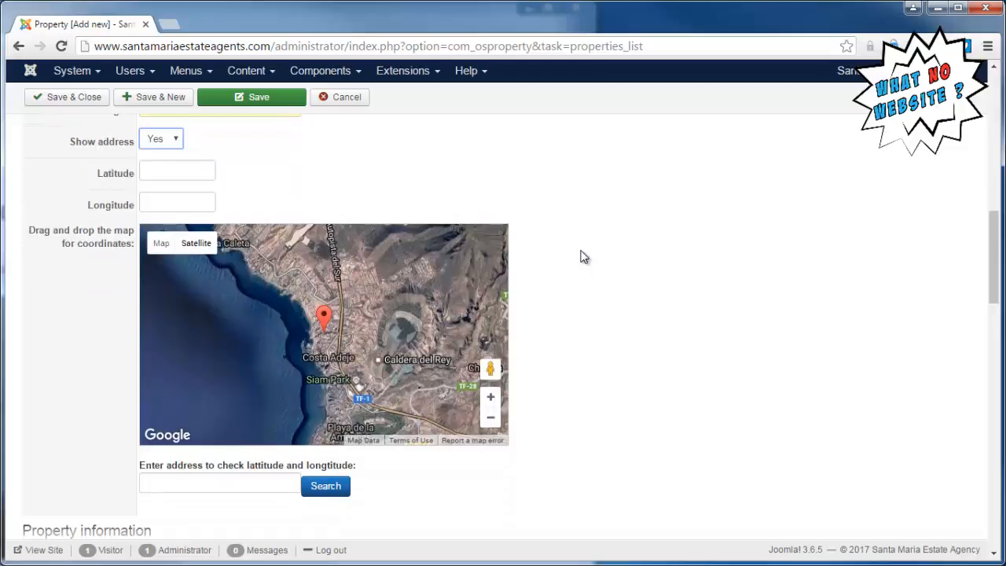
scroll(555, 245, "down", 4)
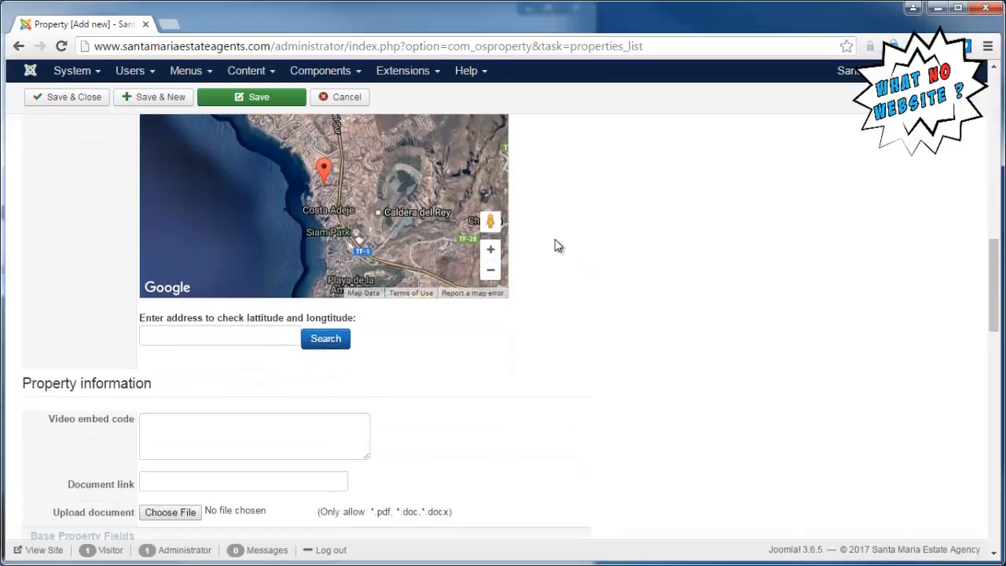
scroll(555, 245, "down", 6)
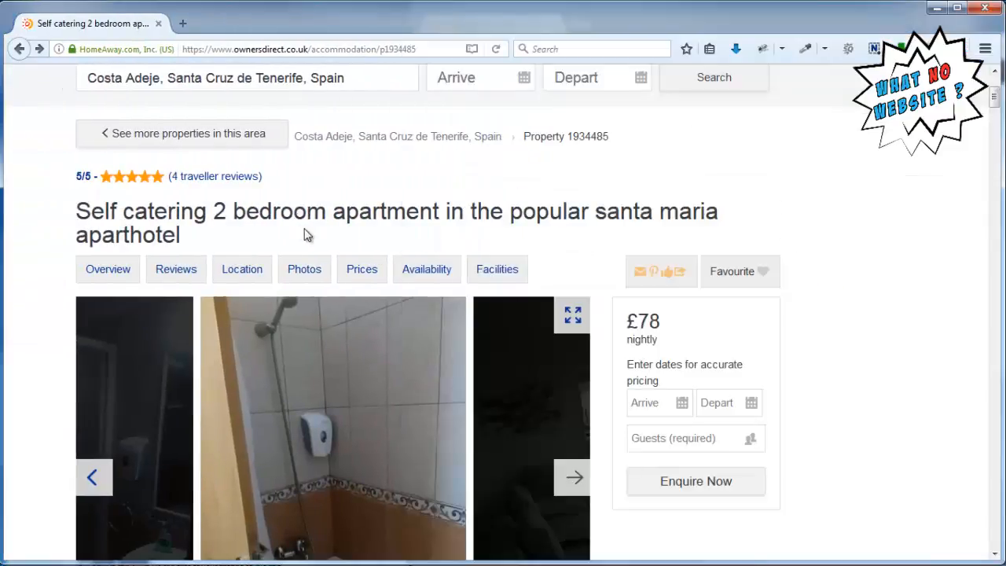
scroll(840, 222, "down", 4)
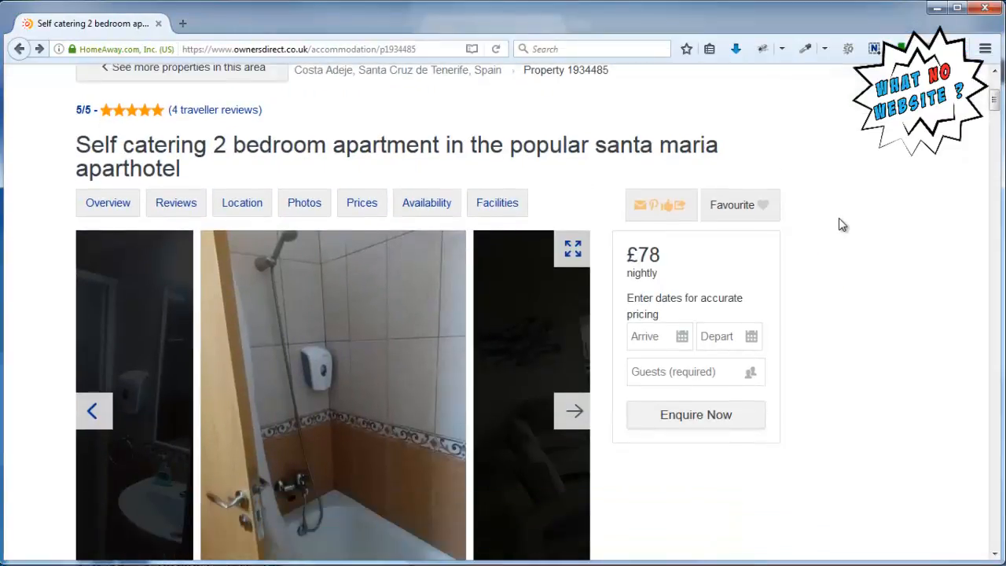
scroll(841, 225, "down", 6)
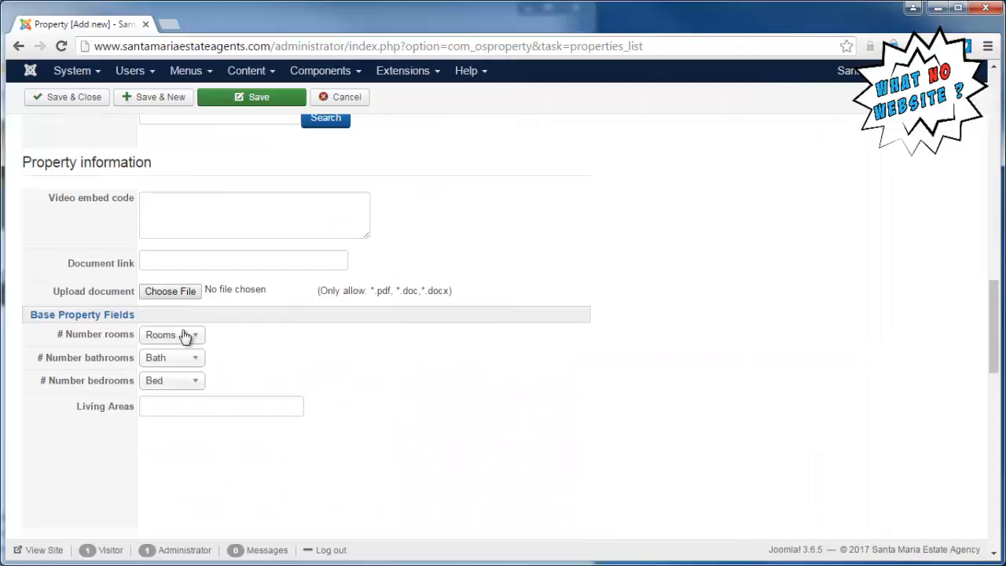
Set the property to 4 rooms, 1 bathroom and 2 bedrooms, and enter "Lounge / Salon" as its Living Areas
left_click(187, 336)
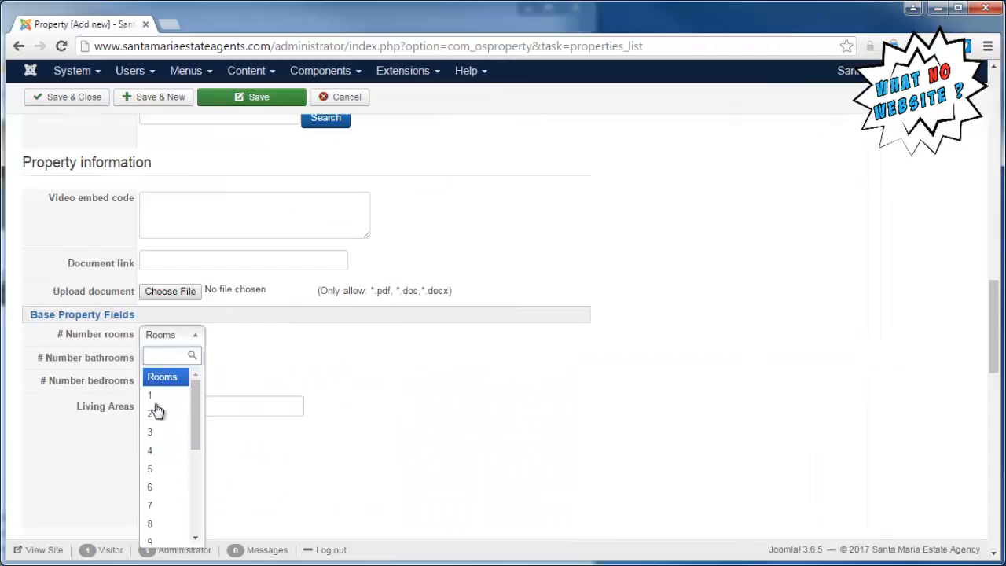
left_click(153, 452)
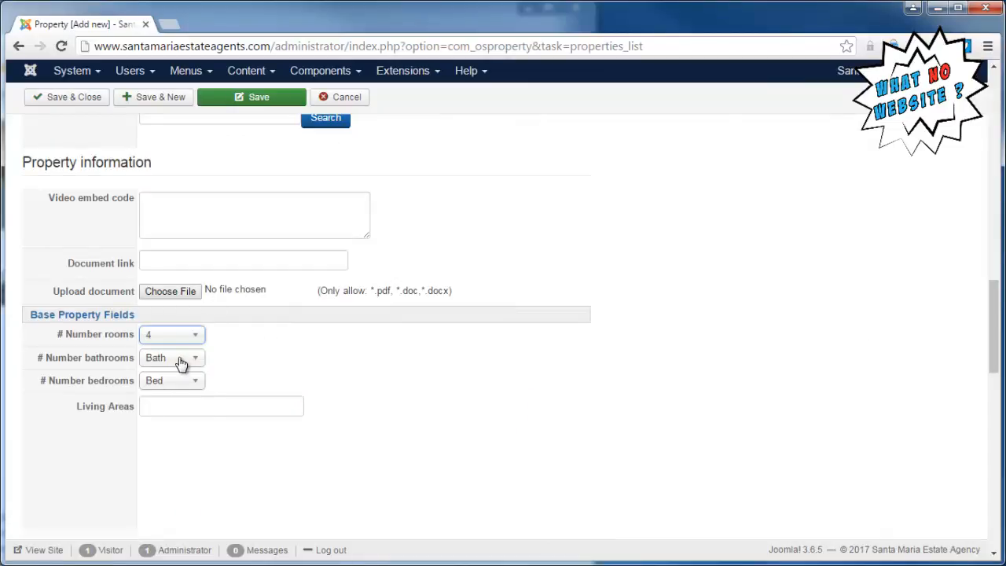
left_click(181, 361)
left_click(168, 420)
left_click(174, 387)
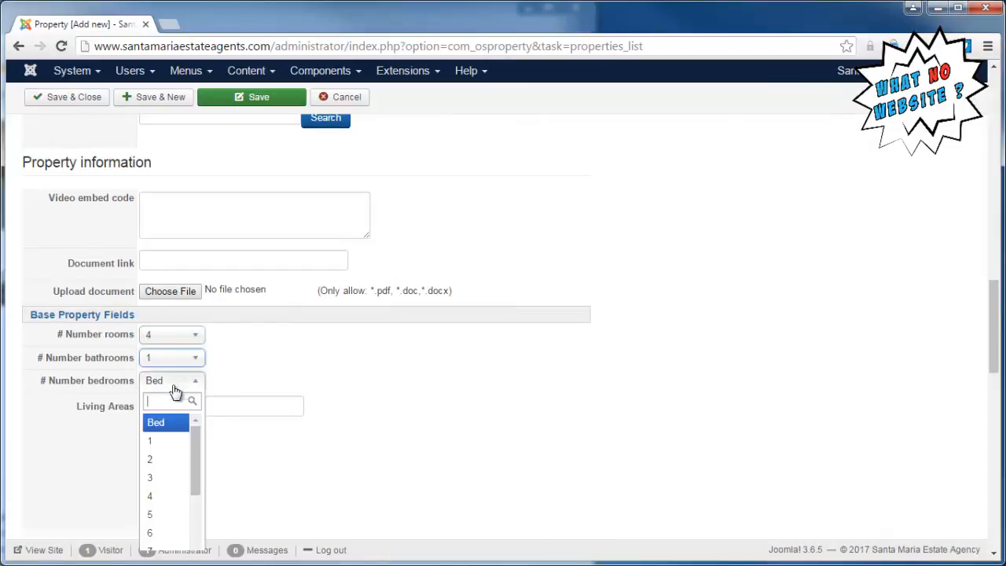
left_click(160, 460)
left_click(234, 405)
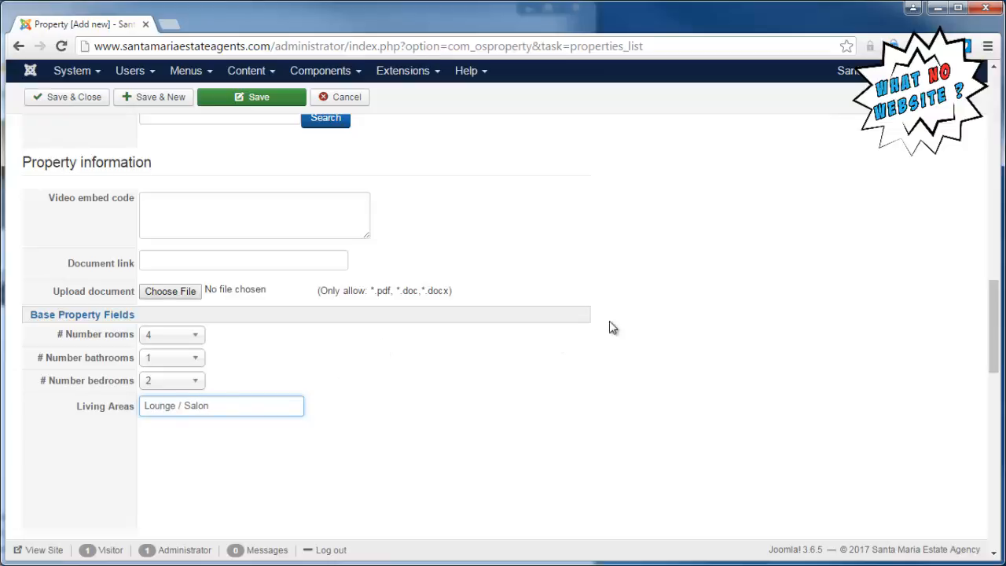
Copy the first sentence of the ownersdirect.co.uk listing's About the property text into the new property's Small description
scroll(609, 321, "down", 2)
scroll(631, 316, "down", 2)
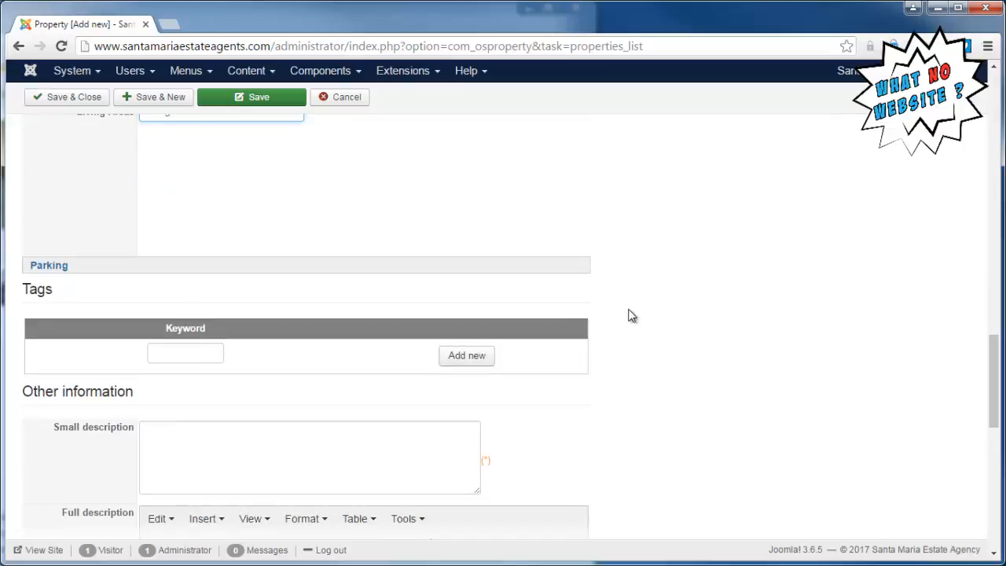
scroll(632, 316, "down", 1)
scroll(652, 307, "down", 1)
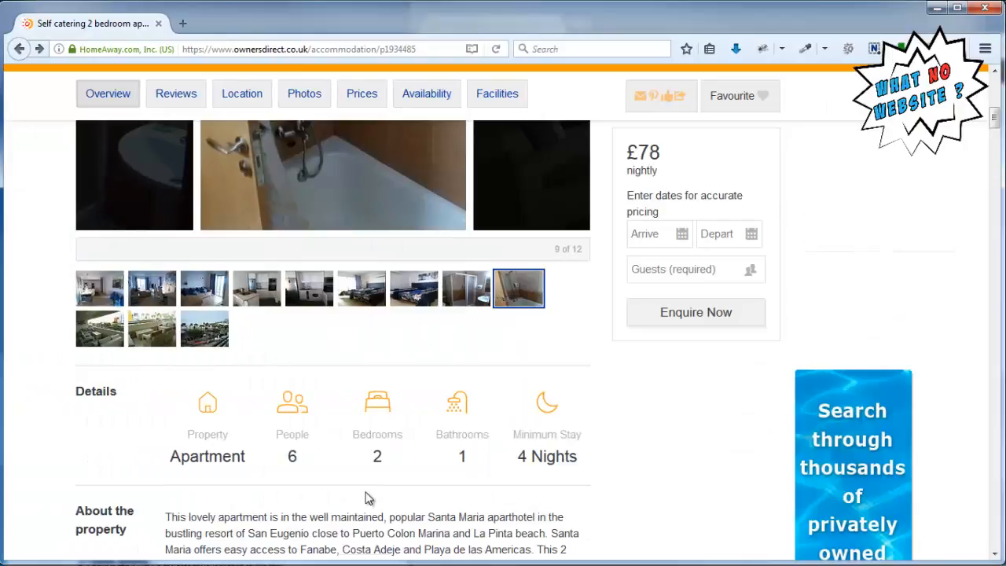
scroll(367, 498, "down", 2)
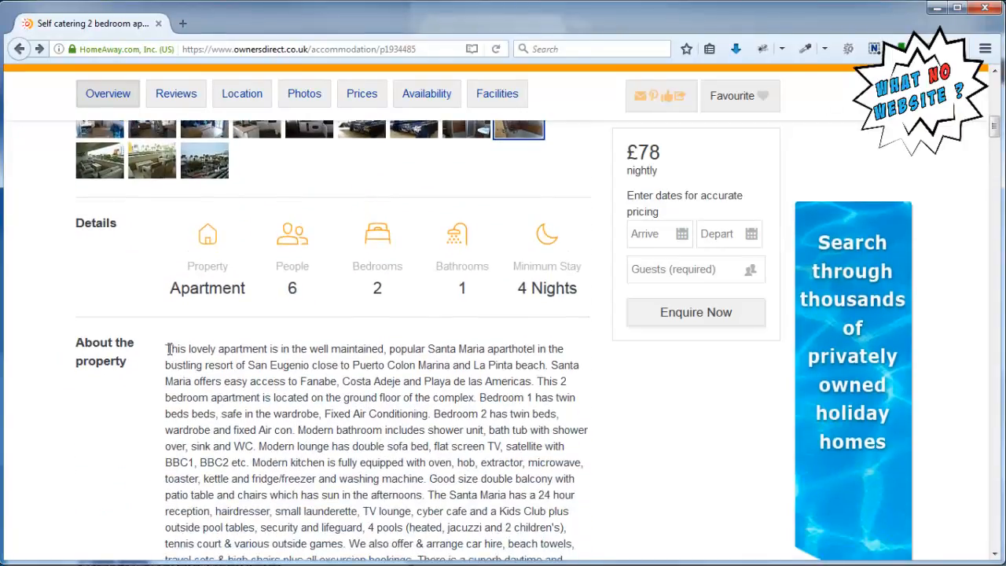
left_click_drag(167, 349, 543, 360)
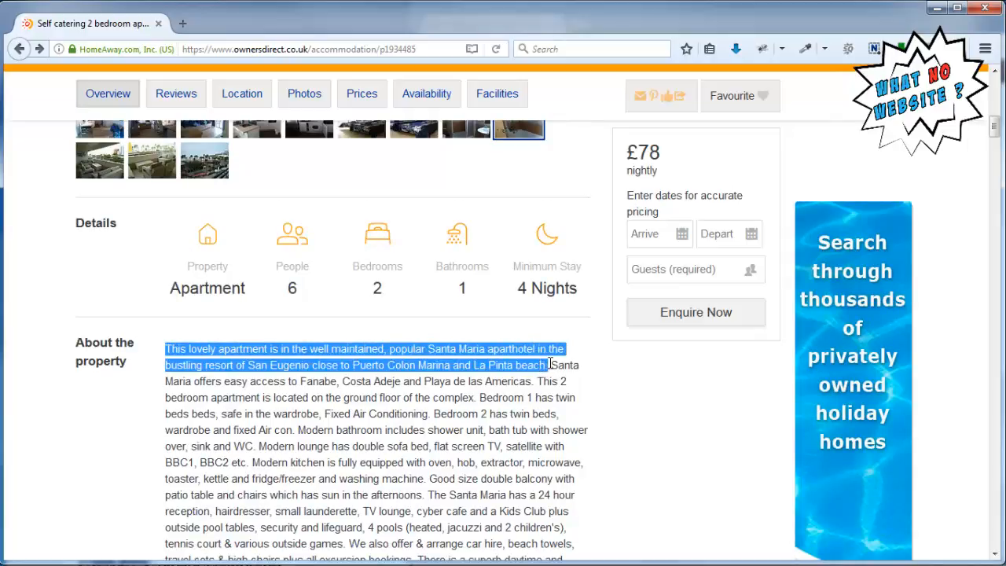
right_click(523, 366)
left_click(588, 377)
key("alt+Tab")
left_click(671, 324)
right_click(669, 323)
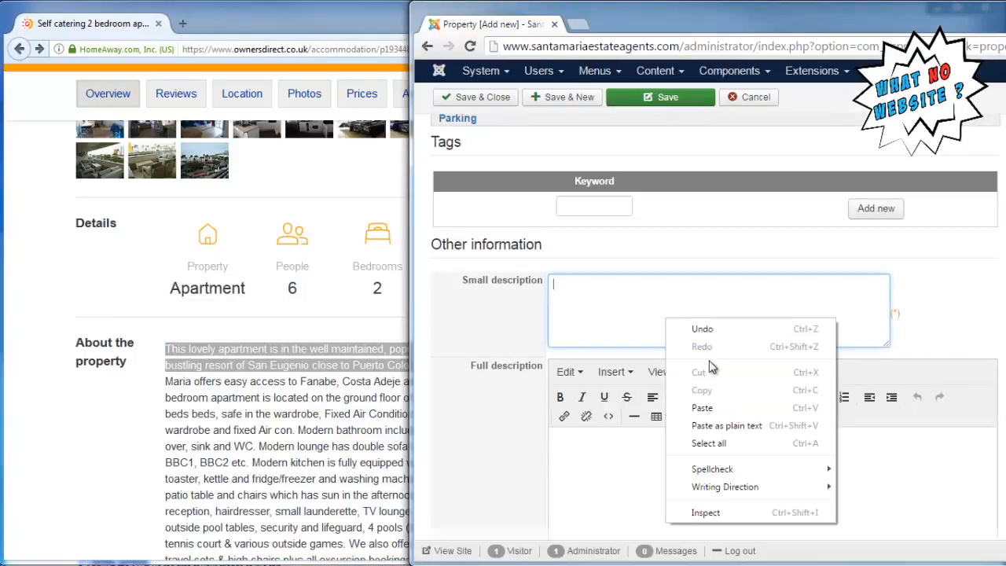
left_click(702, 408)
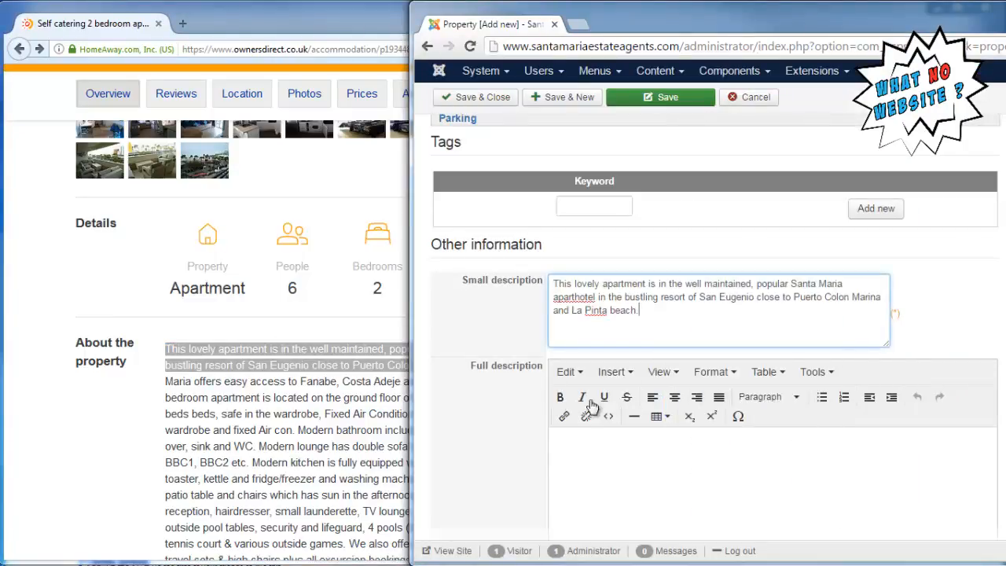
Copy the rest of the ownersdirect.co.uk listing's About the property text, from "Santa Maria offers easy access" to "What a wonderful way to relax!"
left_click(300, 415)
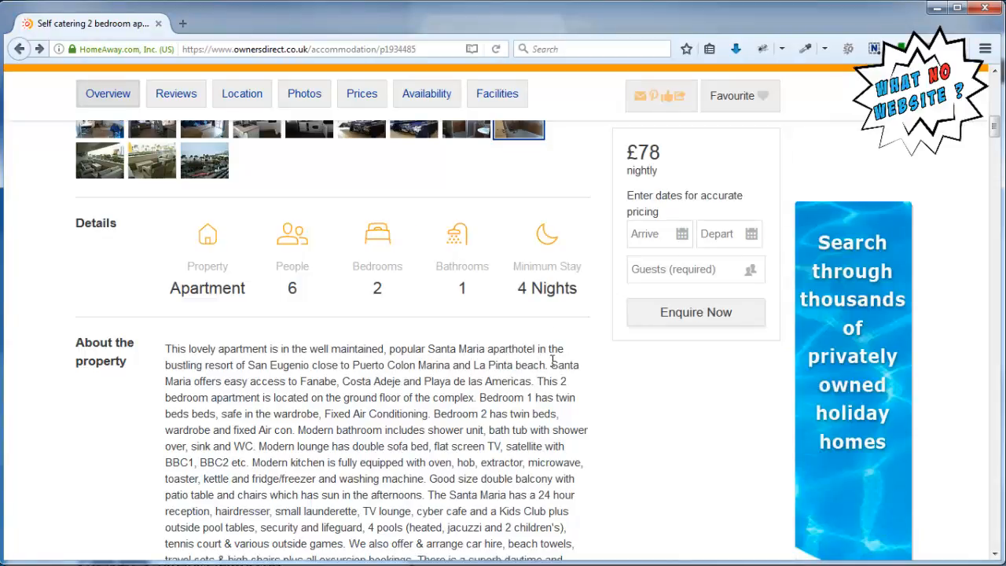
left_click_drag(554, 361, 551, 524)
key("ctrl+c")
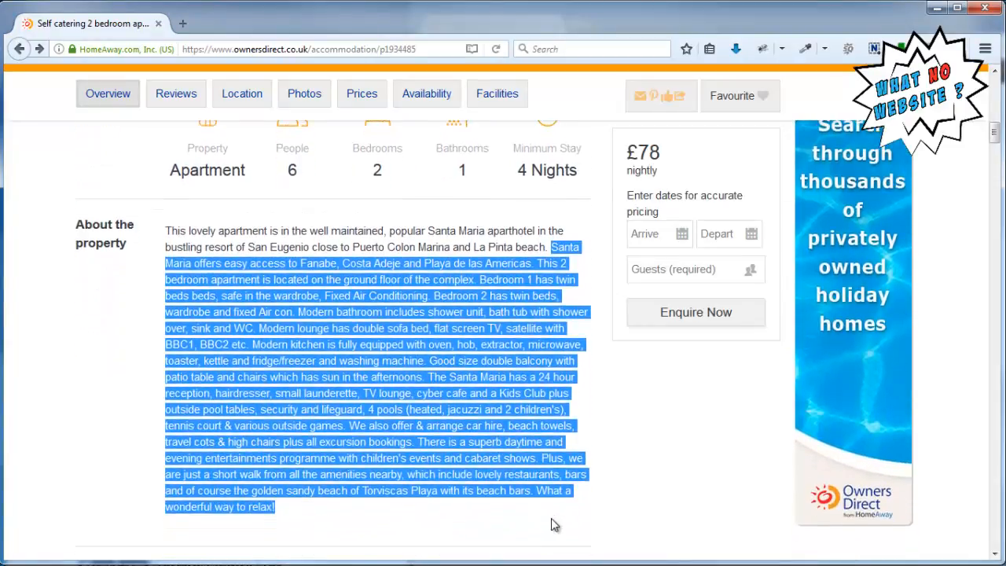
right_click(485, 415)
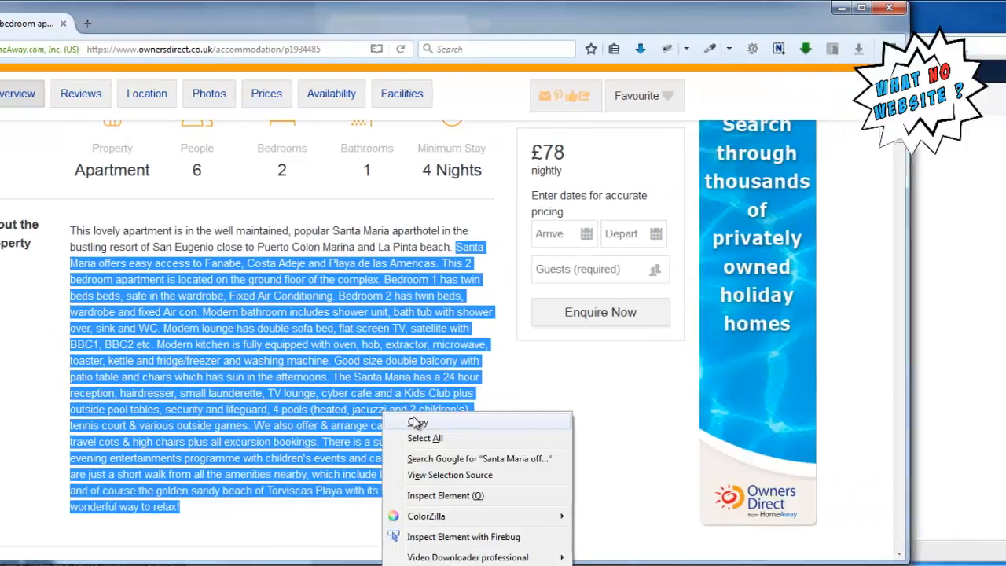
left_click(519, 422)
Paste the copied listing text into the Full description of the Joomla property form
left_click(338, 478)
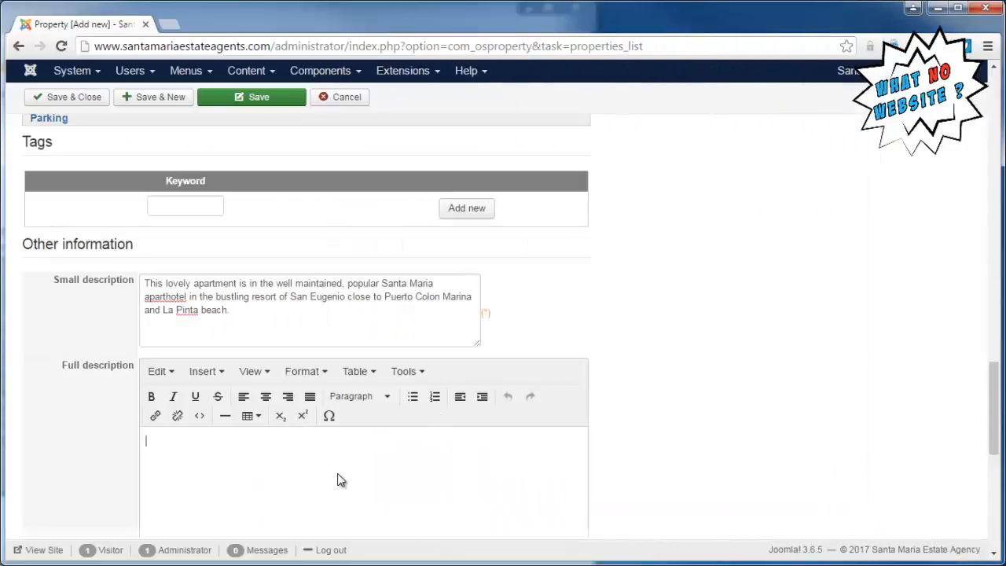
right_click(329, 474)
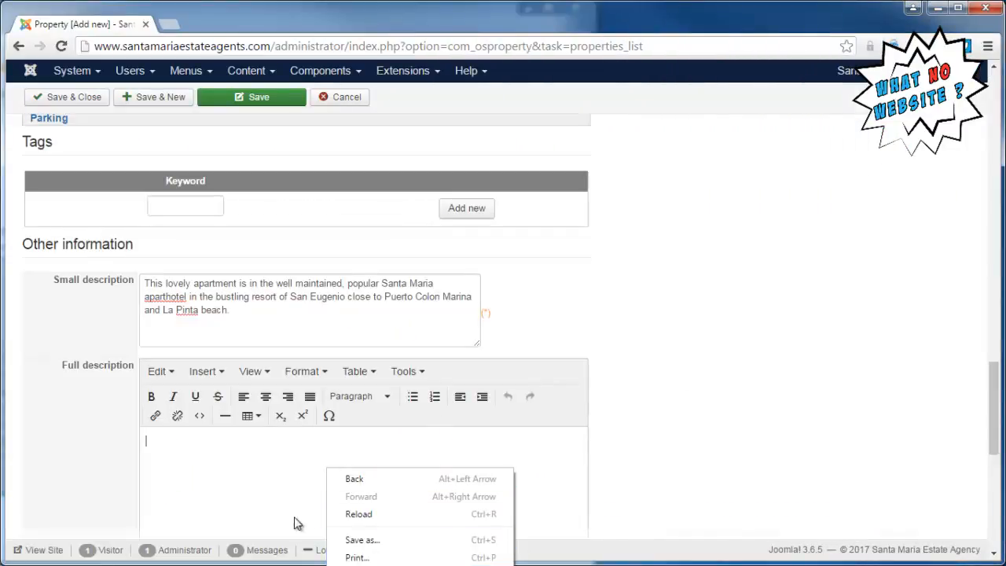
left_click(244, 495)
right_click(202, 473)
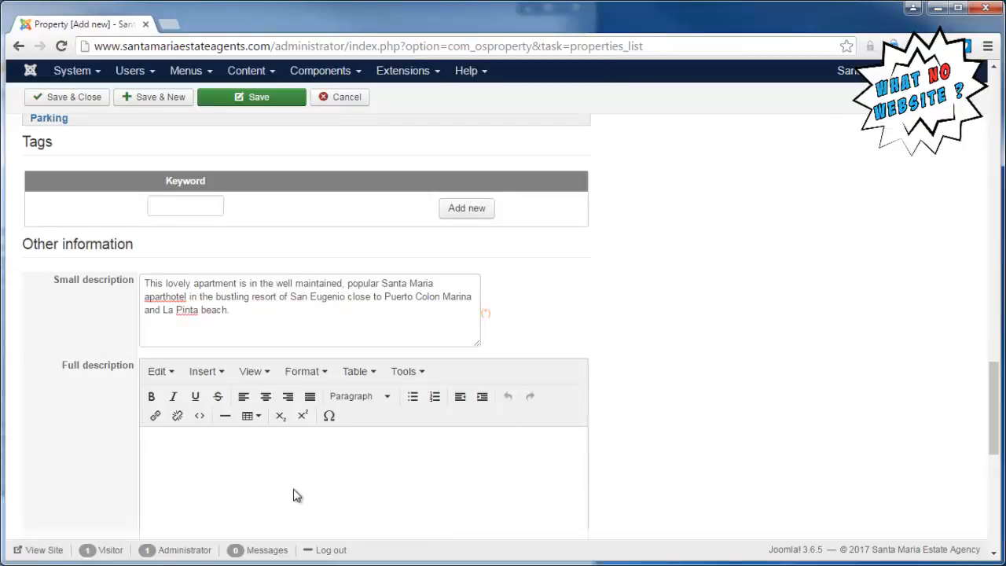
right_click(264, 473)
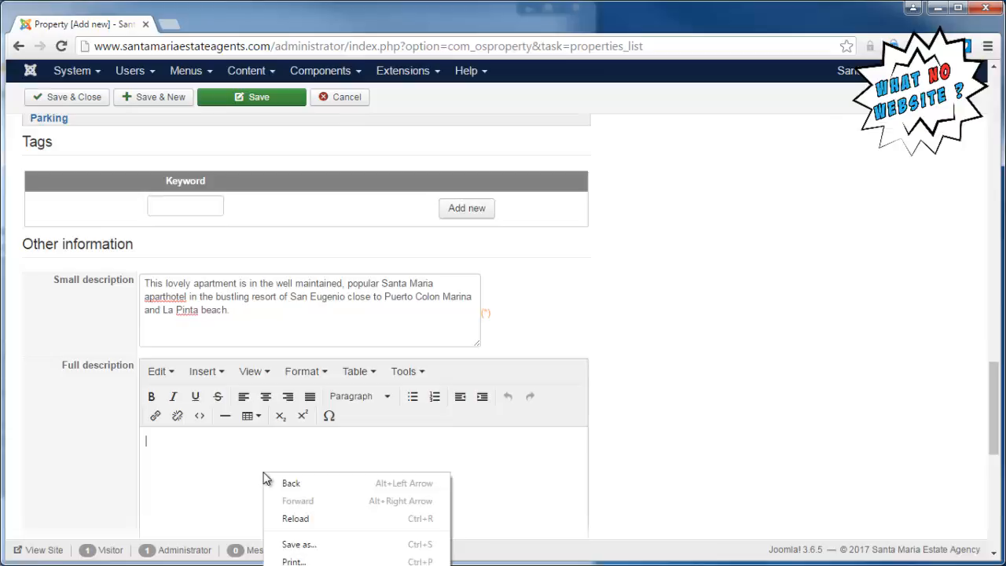
left_click(225, 501)
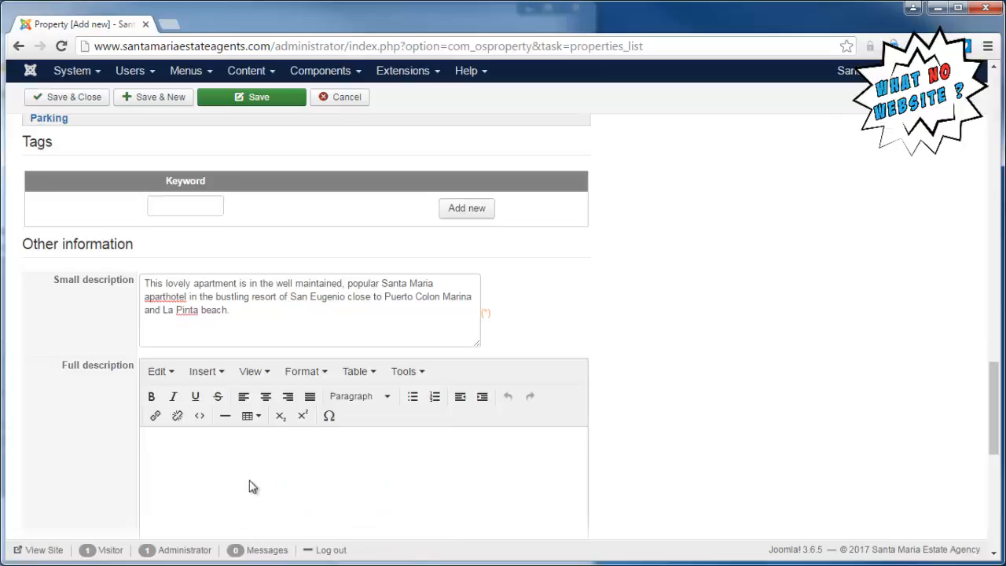
key("ctrl+v")
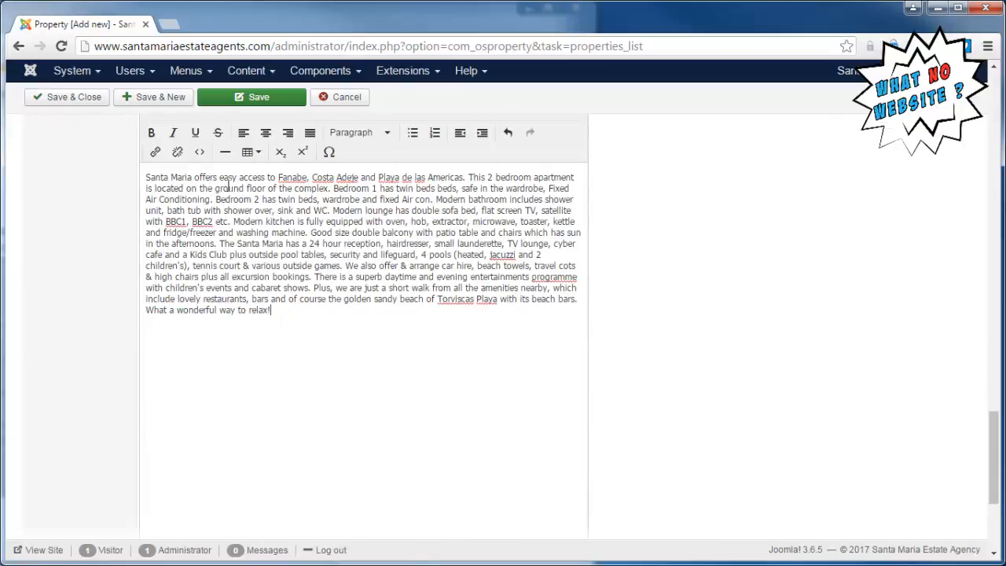
key("ctrl+z")
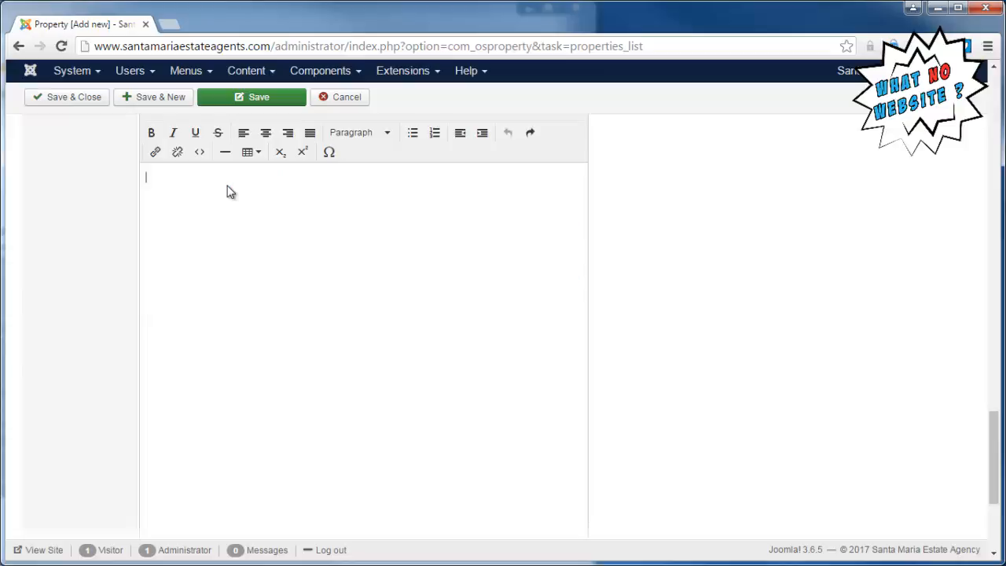
key("ctrl+v")
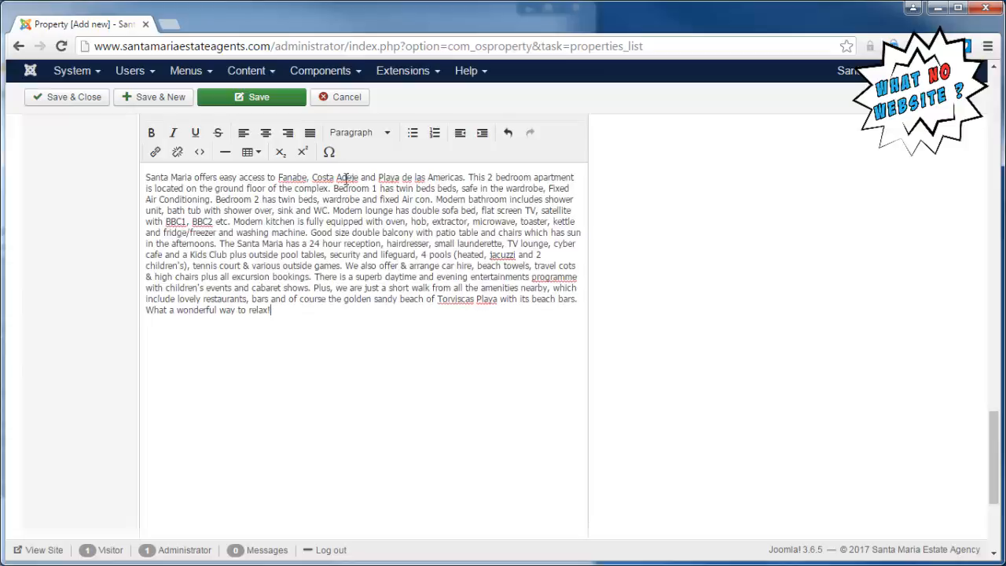
Break the Full description into paragraphs before "This 2 bedroom apartment", "Modern kitchen is fully equipped" and "We also offer & arrange car hire"
left_click(469, 180)
key("BackSpace")
key("Return")
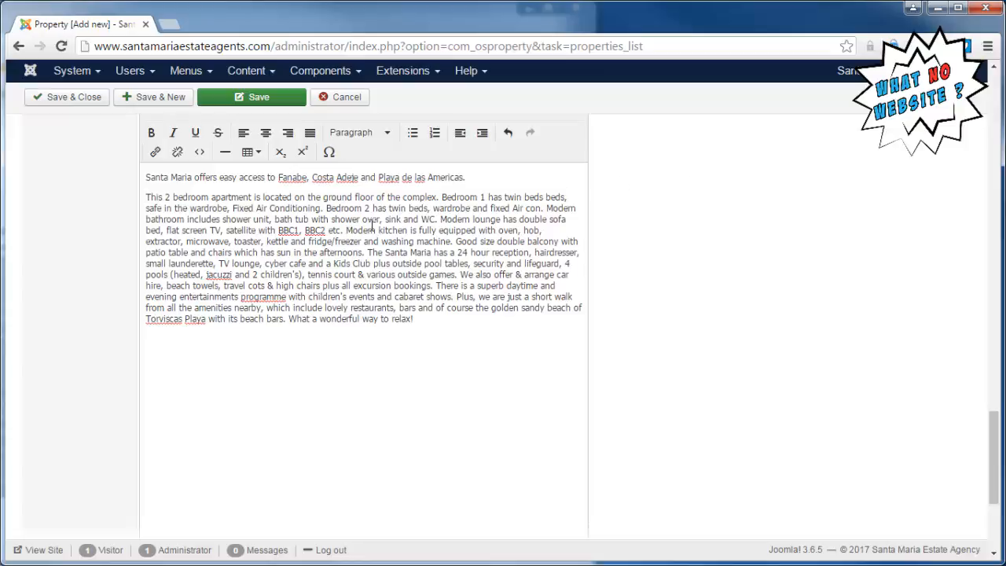
key("BackSpace")
key("Return")
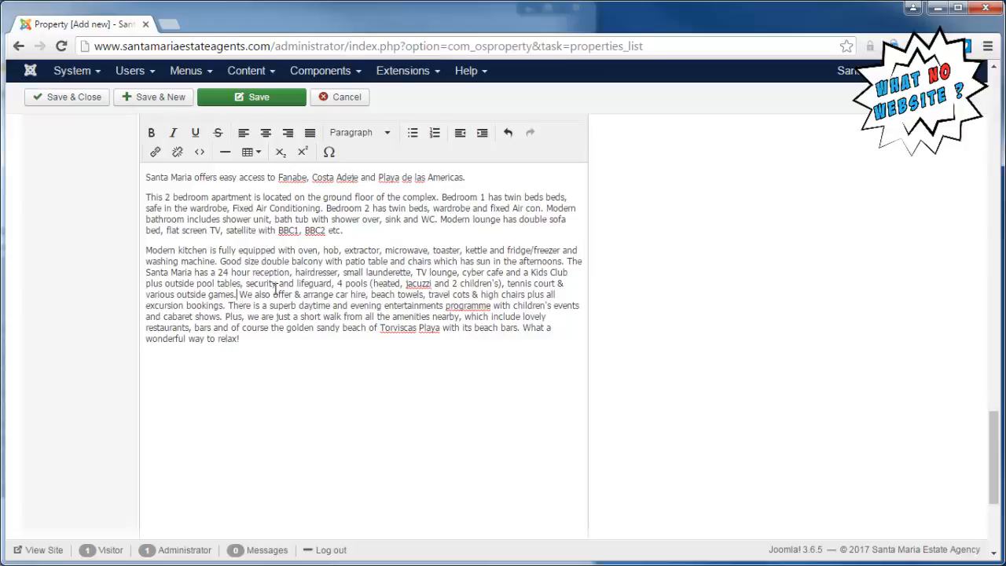
key("BackSpace")
key("Return")
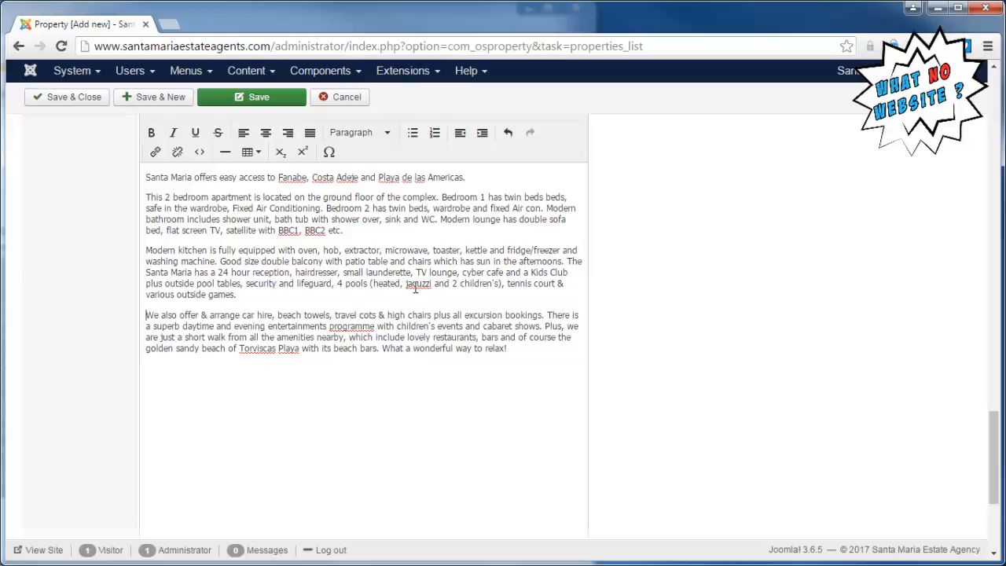
Correct "jacuzzi" to "Jacuzzi" in the Full description and check the spelling suggestions for "programme"
right_click(414, 285)
left_click(479, 294)
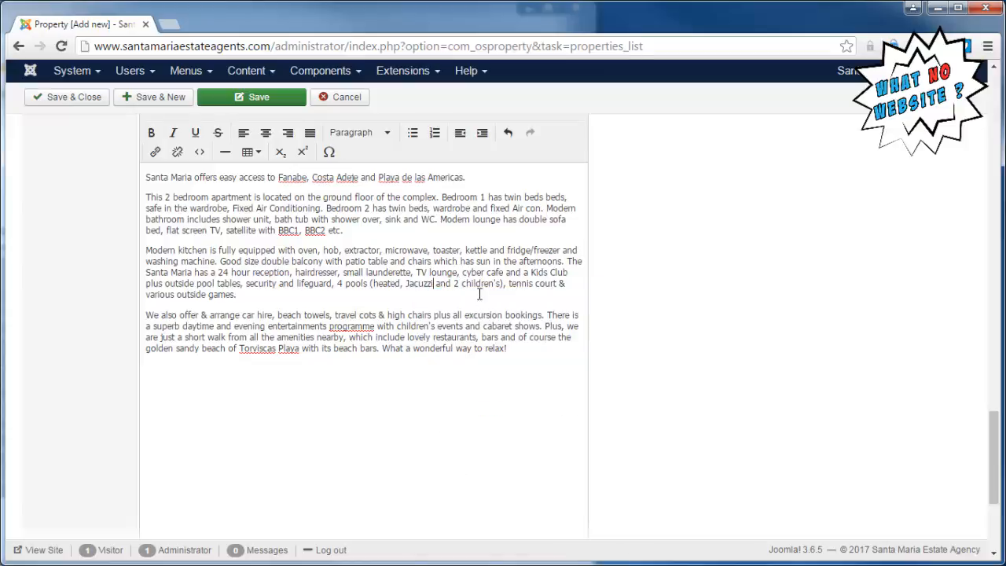
right_click(350, 326)
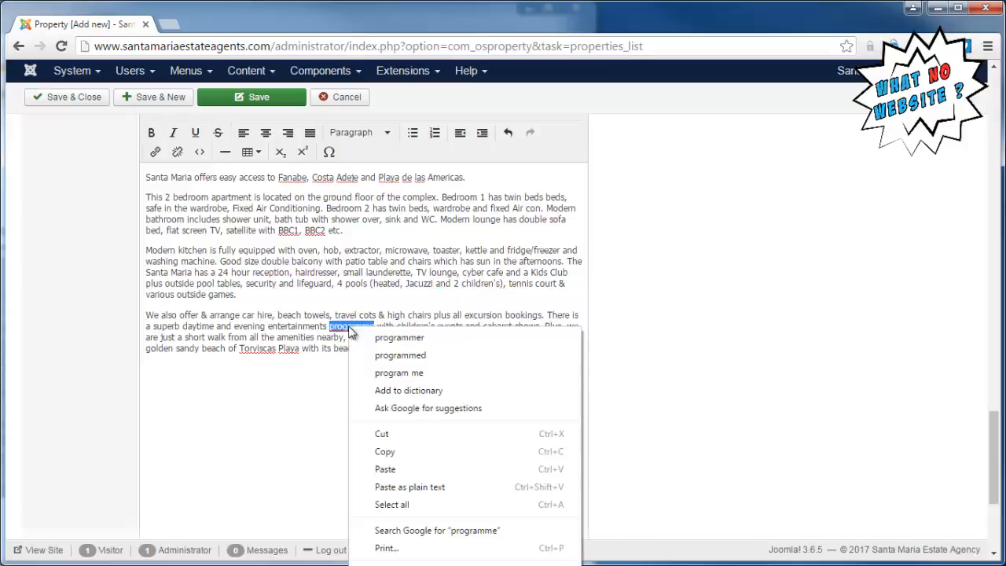
left_click(312, 348)
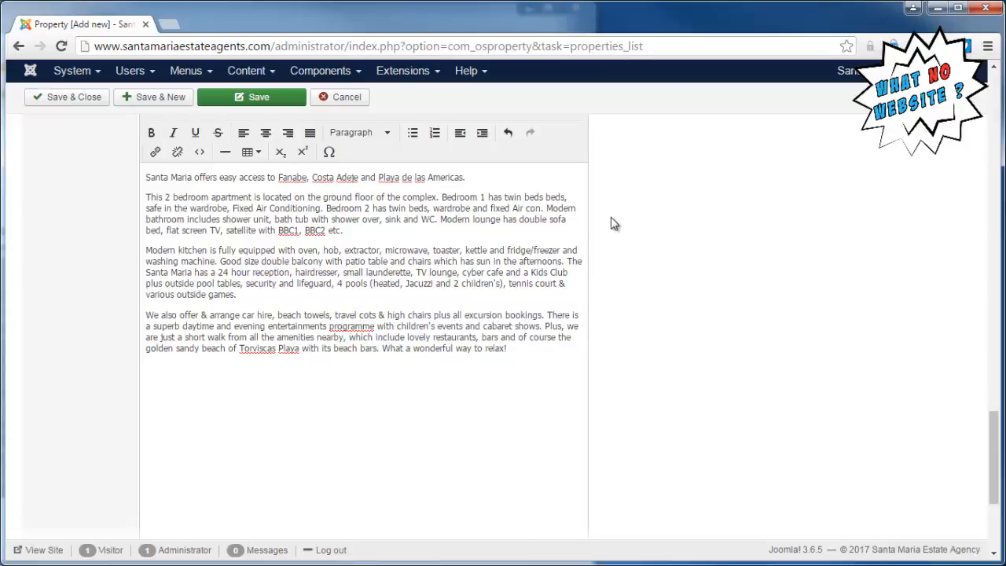
Save the new property while keeping its form open for editing
scroll(607, 225, "down", 3)
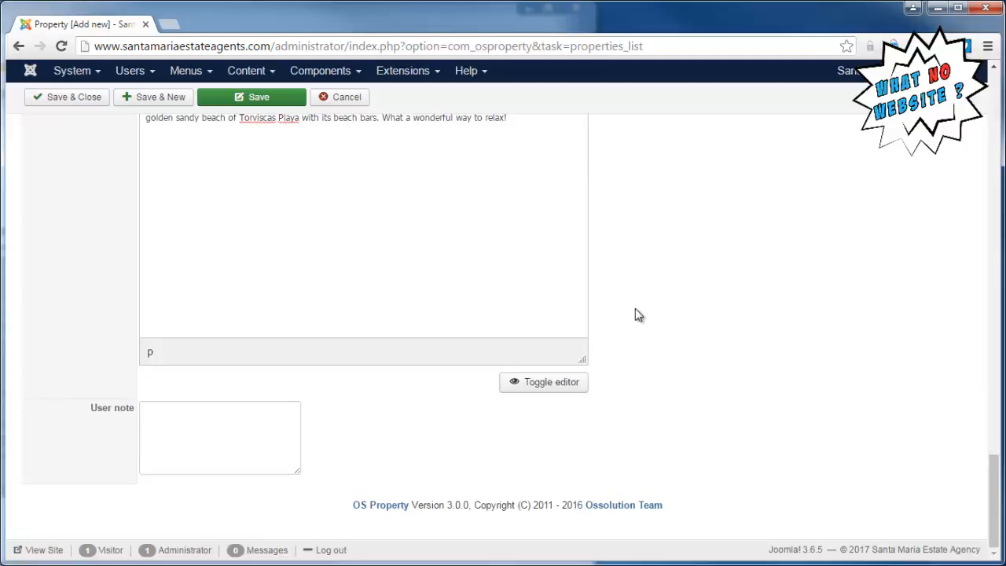
scroll(635, 310, "up", 8)
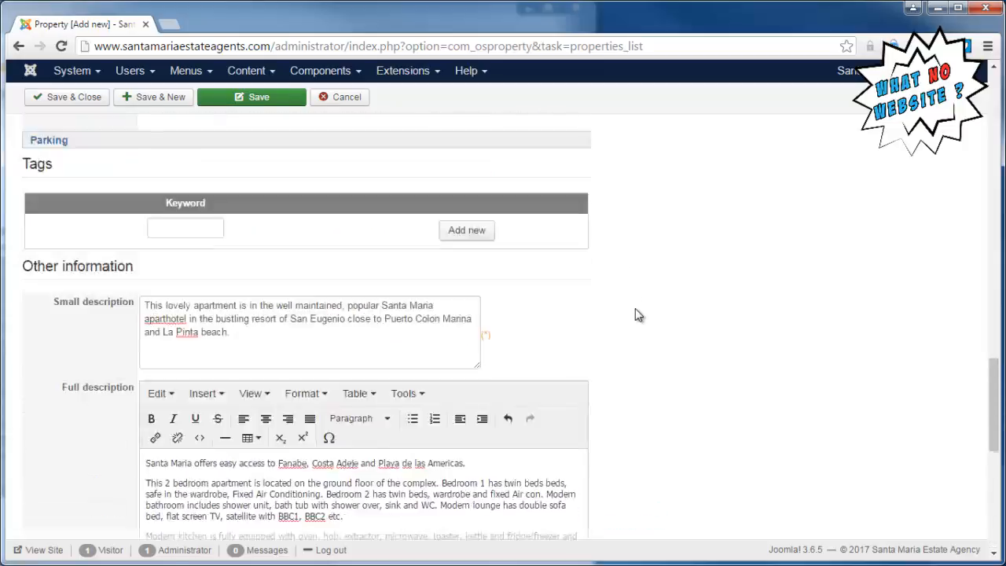
scroll(635, 315, "up", 10)
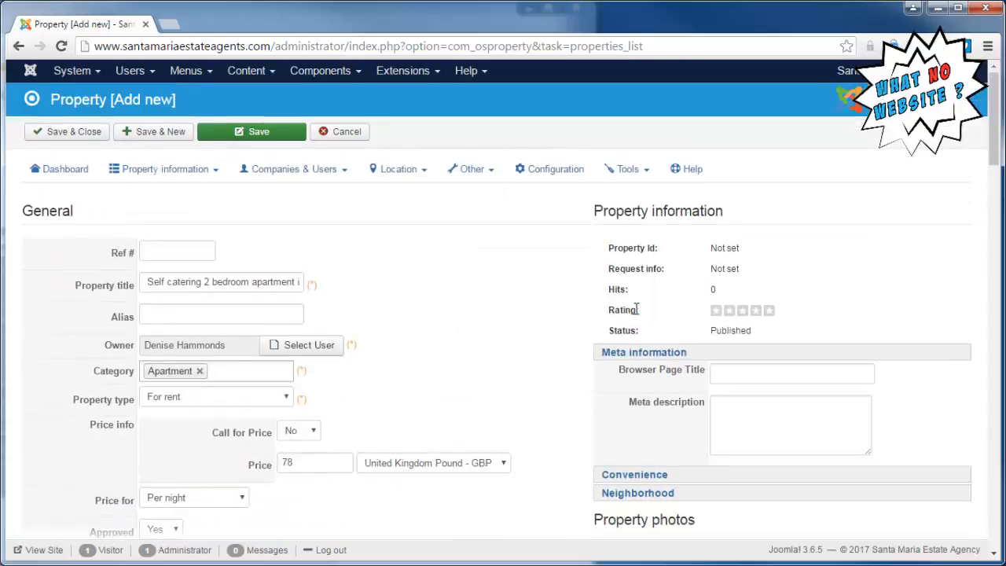
left_click(273, 139)
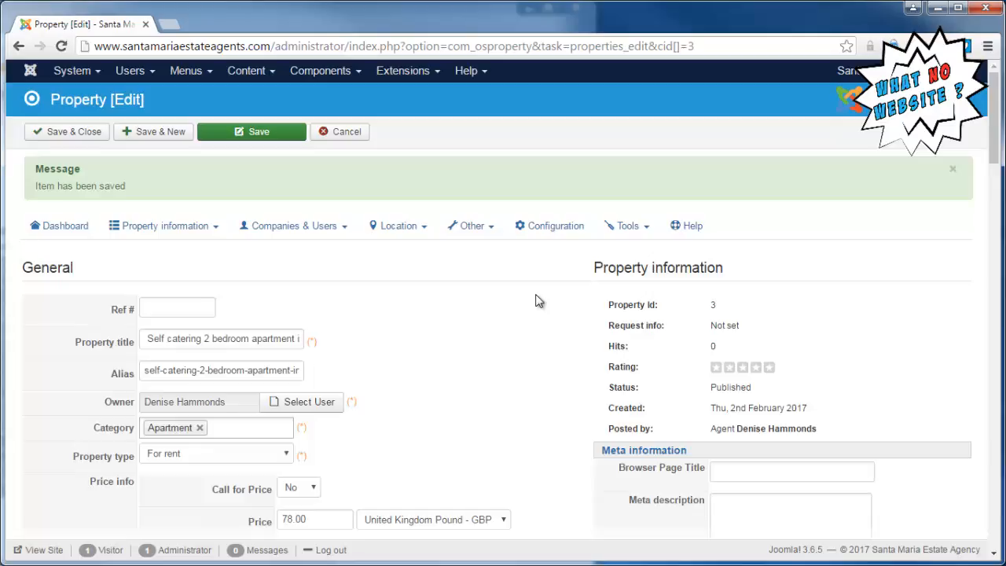
Expand the Convenience section of the saved property to show its amenity options
scroll(541, 301, "down", 1)
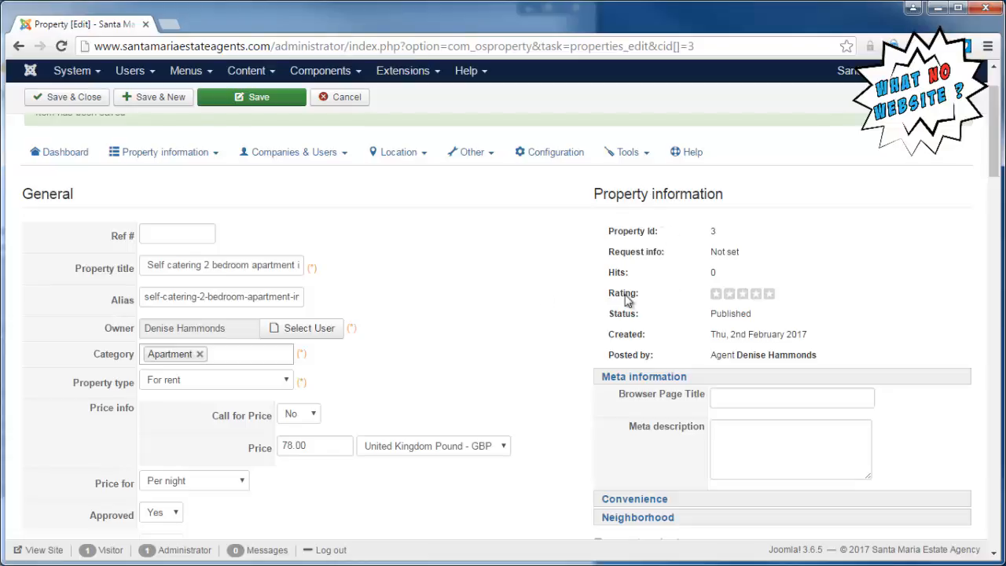
scroll(527, 303, "down", 1)
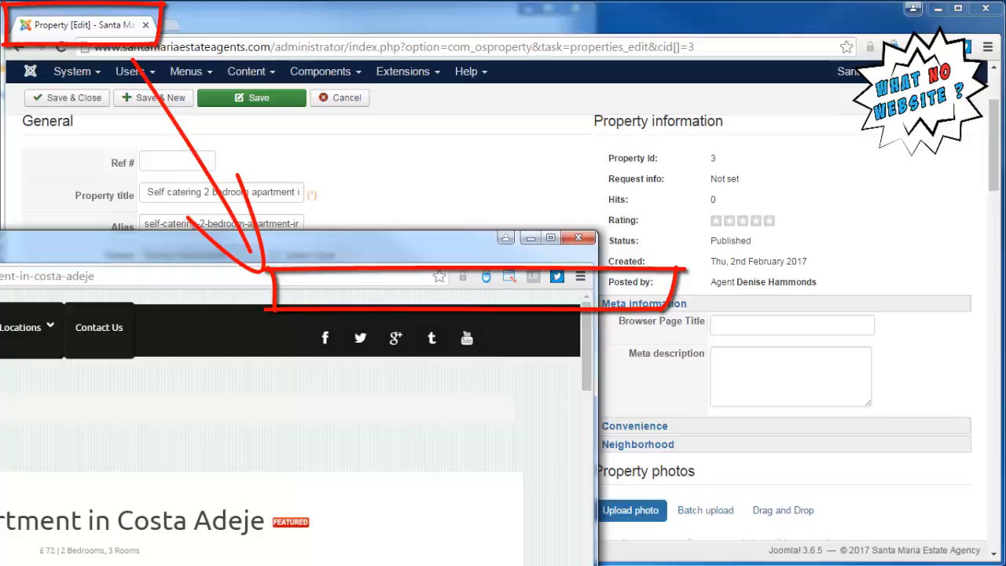
left_click(481, 189)
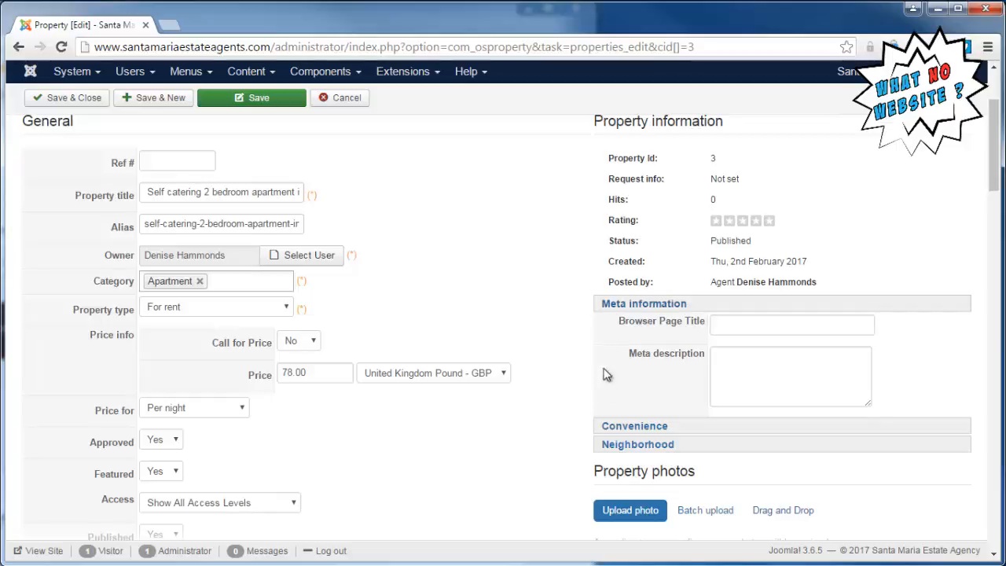
left_click(616, 429)
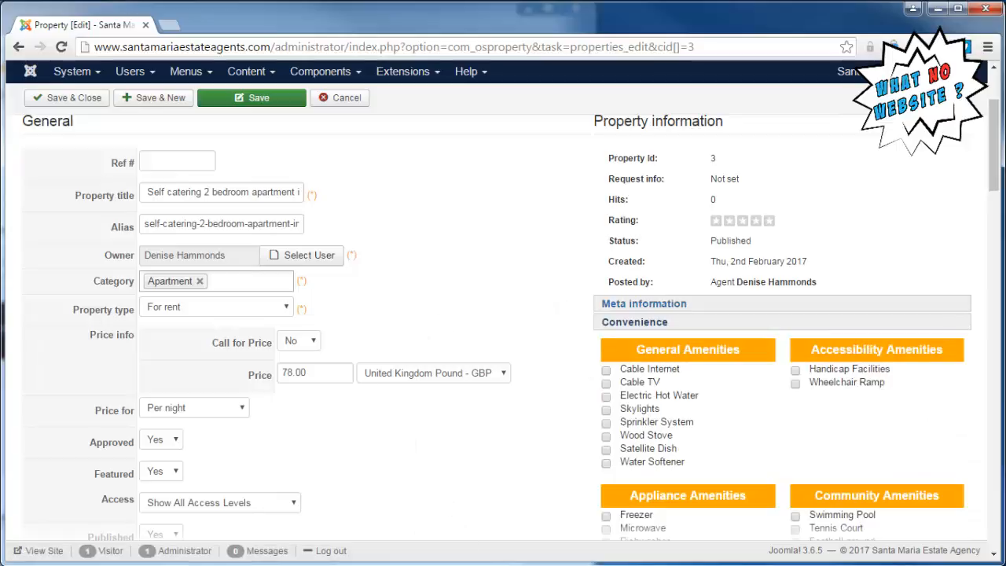
Look through the ownersdirect listing for the apartment's amenities and return to the property form
left_click(2, 228)
scroll(170, 251, "down", 7)
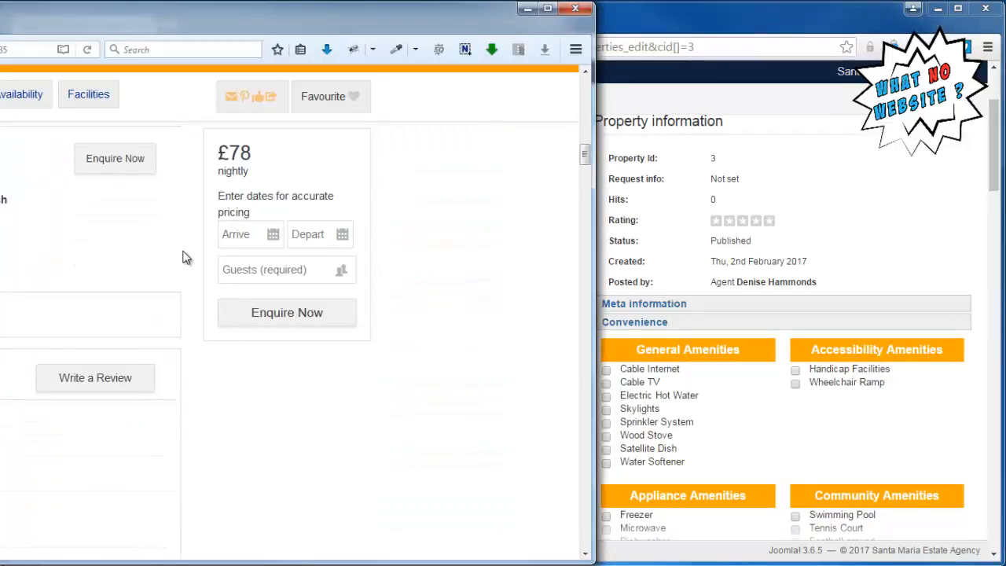
scroll(189, 262, "down", 9)
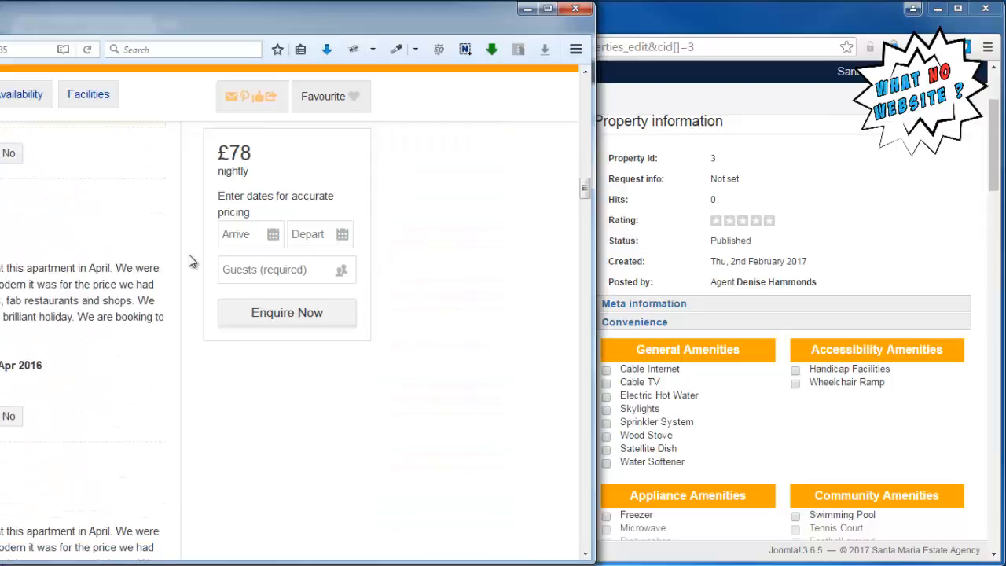
scroll(188, 261, "up", 7)
scroll(189, 262, "up", 5)
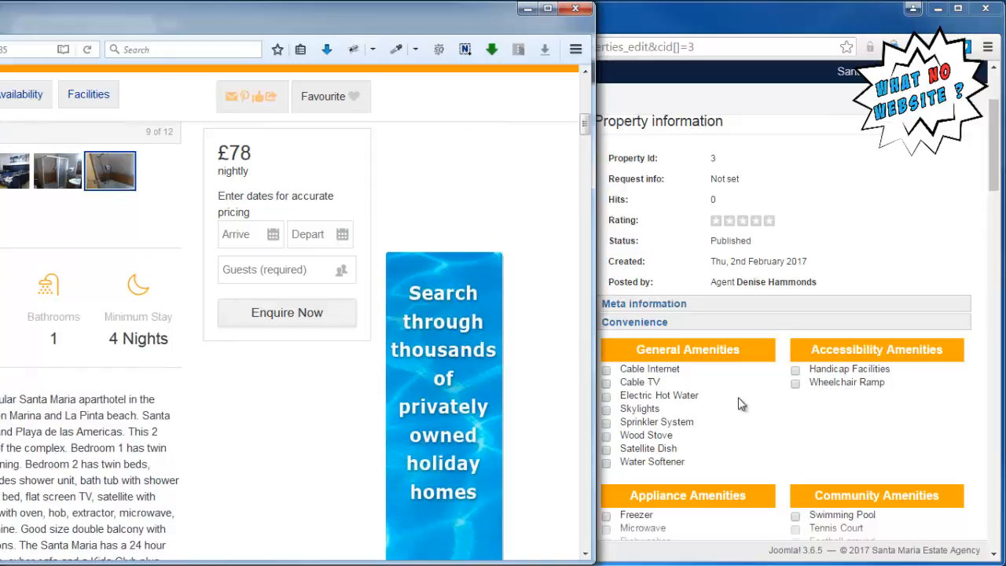
left_click(896, 241)
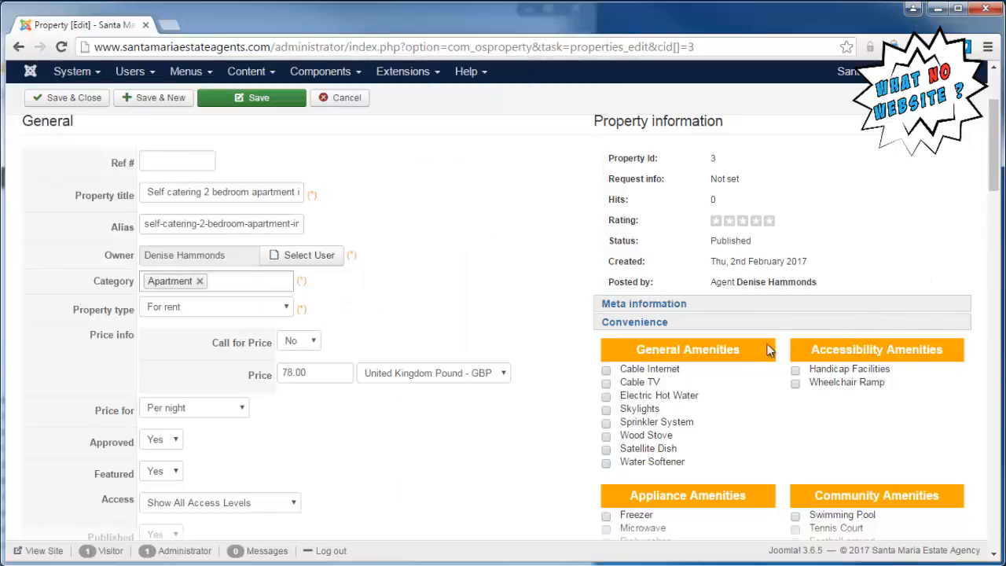
Enable the Satellite Dish general amenity and the Freezer, Microwave, Range/Oven and Refrigerator appliance amenities
left_click(658, 450)
scroll(581, 402, "down", 2)
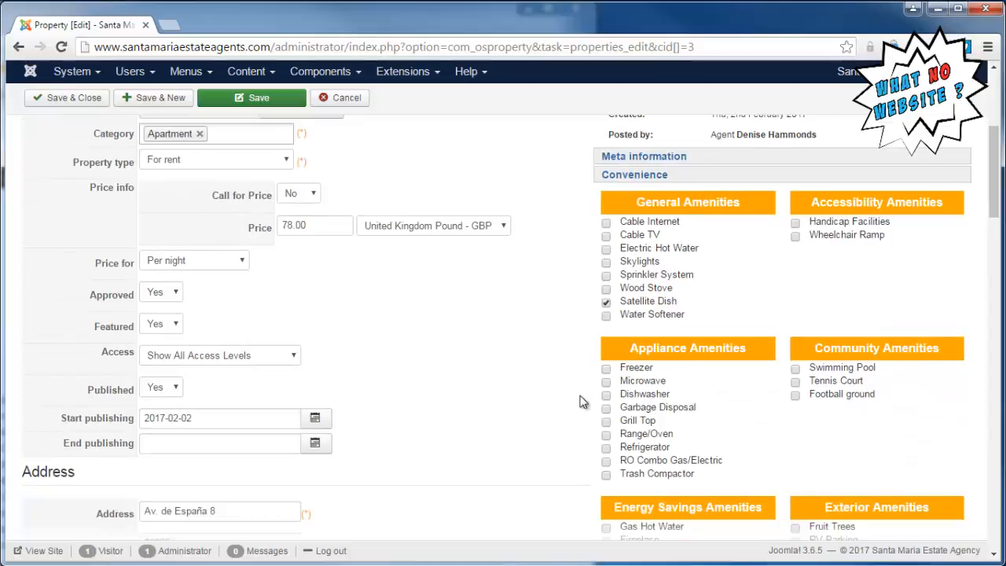
scroll(582, 402, "down", 1)
scroll(582, 402, "down", 1)
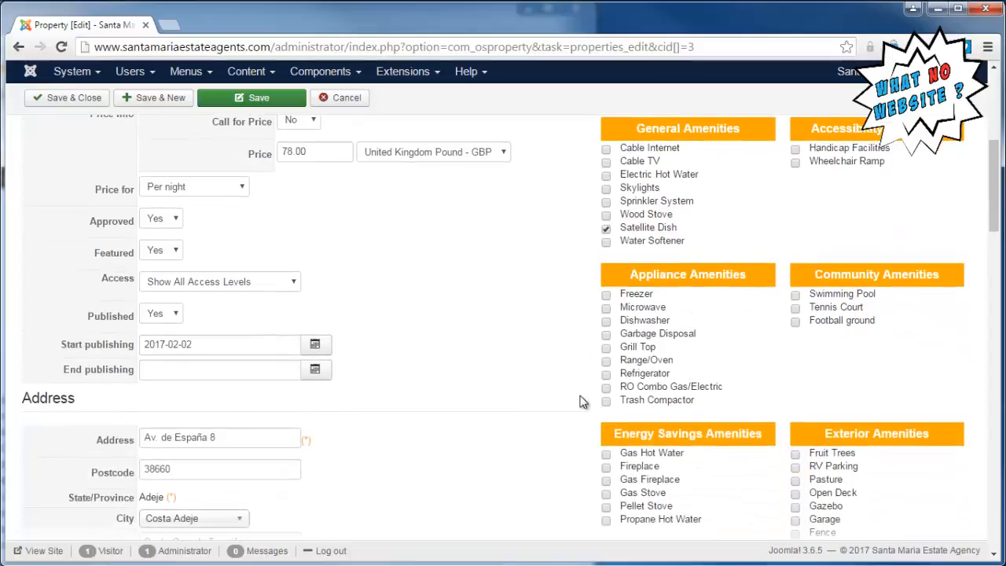
left_click(607, 297)
left_click(607, 309)
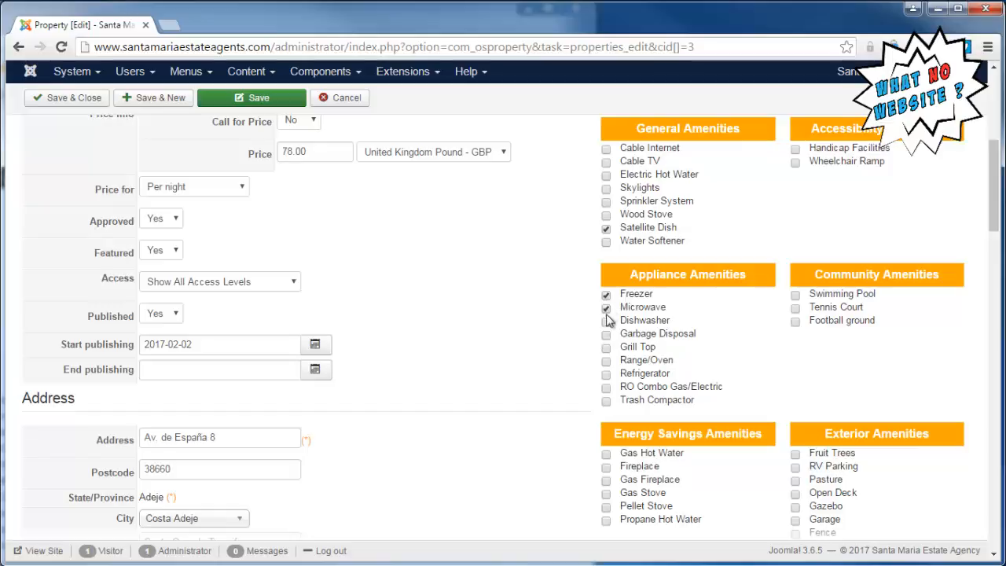
left_click(606, 362)
left_click(606, 376)
Enable the Swimming Pool, Tennis Court, Garage and Washer/Dryer amenities, checking them against the ownersdirect listing
left_click(795, 296)
left_click(797, 310)
left_click(2, 413)
scroll(32, 411, "down", 3)
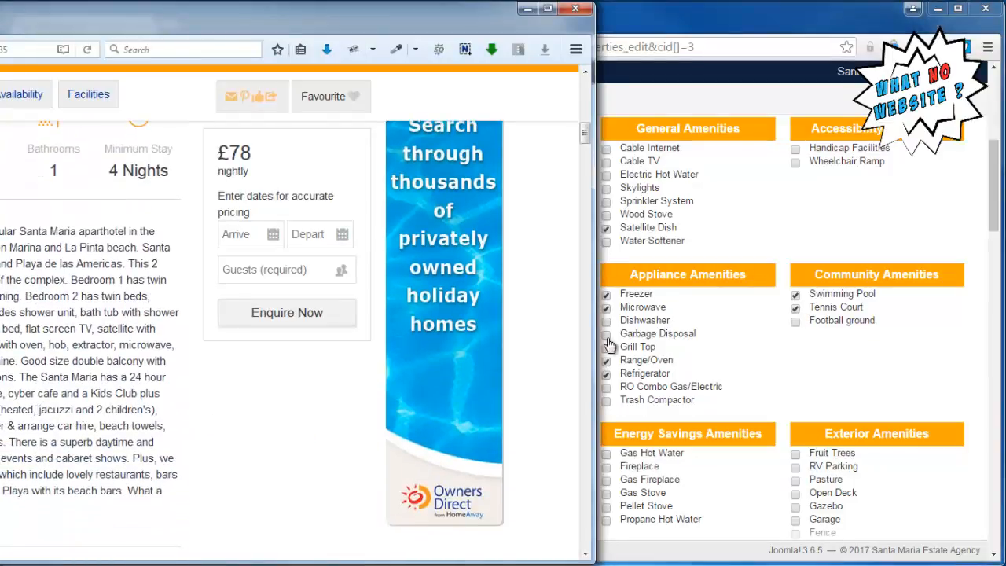
left_click_drag(995, 196, 997, 235)
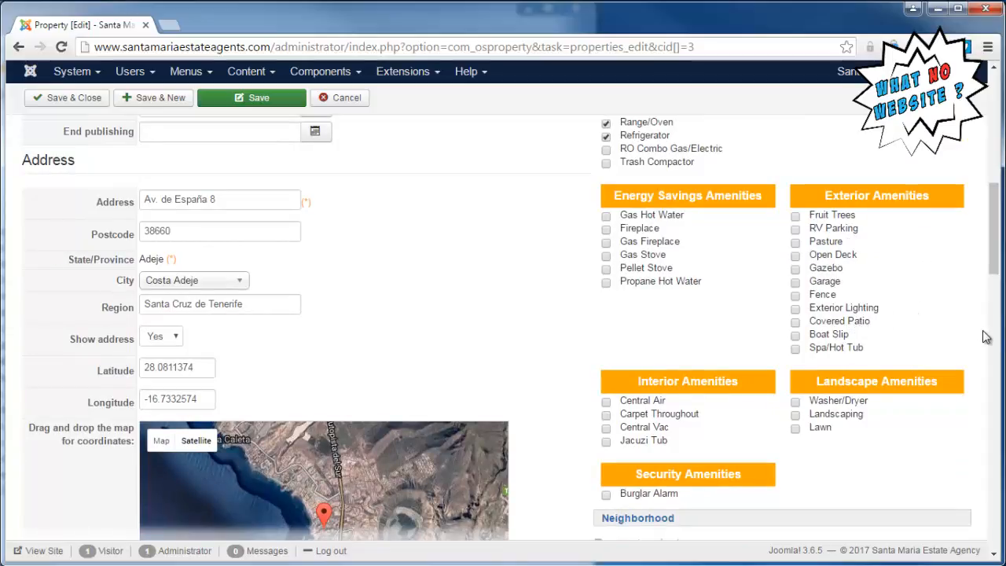
left_click(824, 281)
scroll(904, 290, "down", 1)
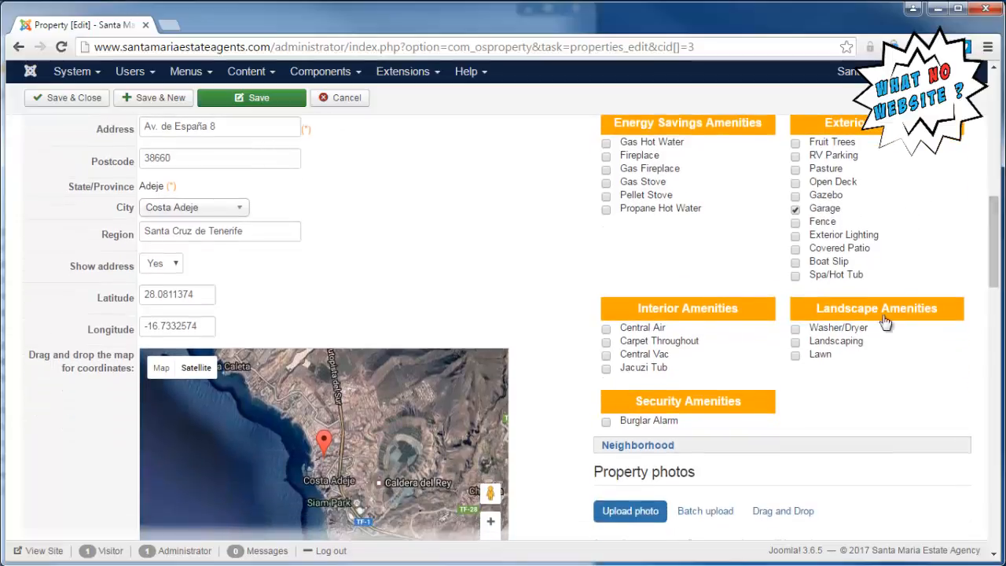
left_click(842, 329)
scroll(812, 367, "down", 1)
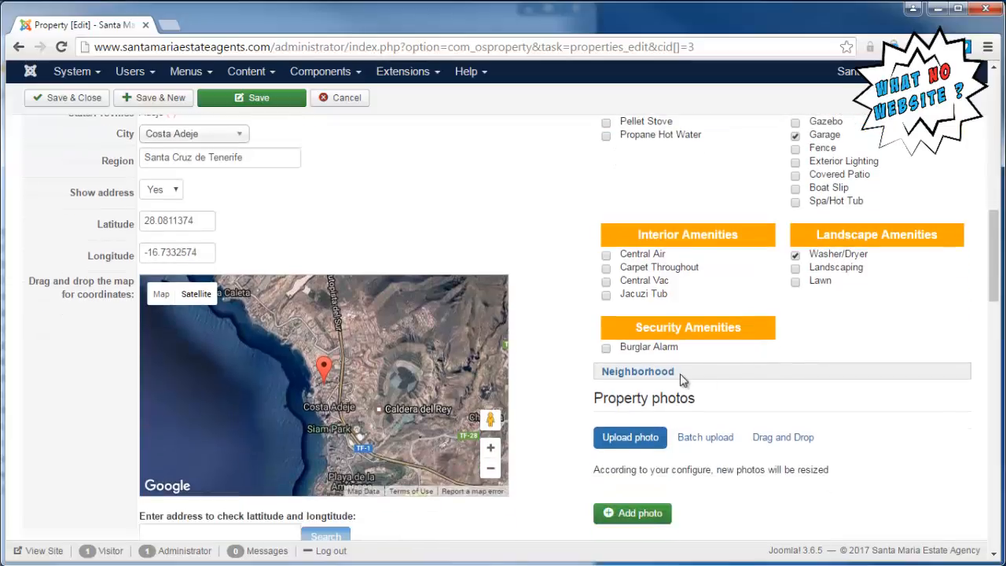
In the Neighborhood section, set Shopping center to 5 minutes and Town center to 10 minutes, both by Walk
left_click(636, 371)
scroll(563, 298, "up", 10)
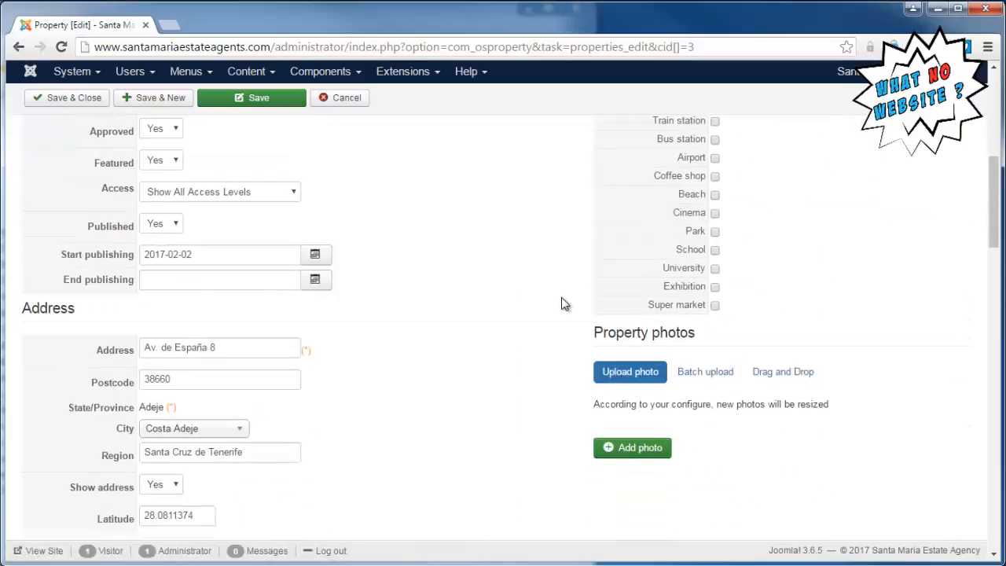
scroll(563, 303, "down", 1)
scroll(561, 298, "down", 1)
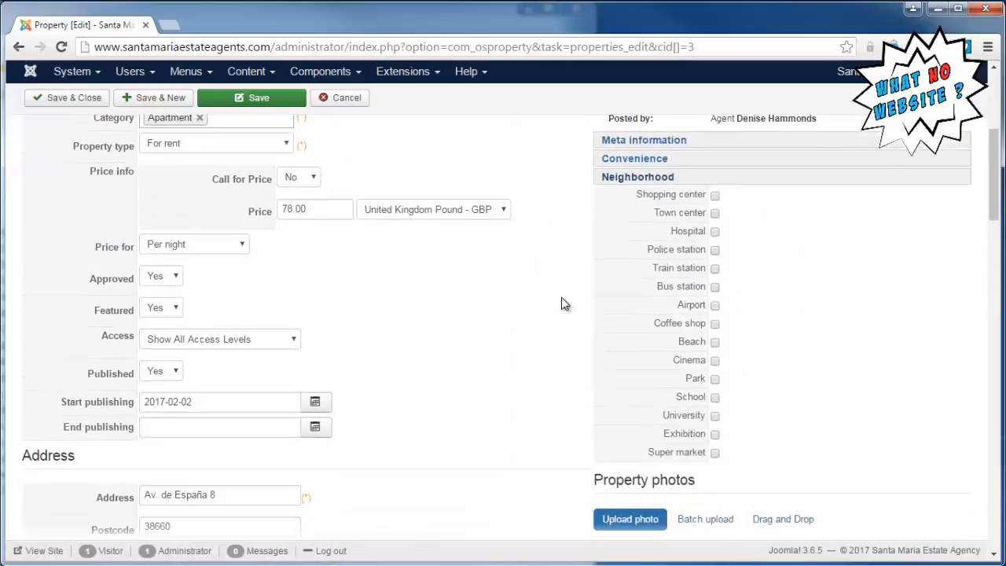
left_click(715, 195)
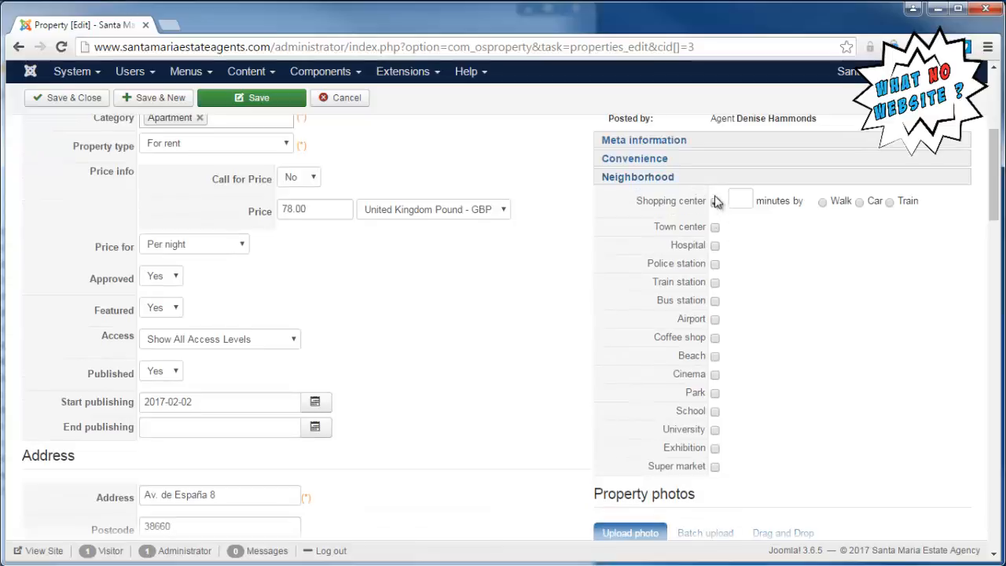
left_click(742, 199)
type("5")
left_click(822, 202)
left_click(715, 228)
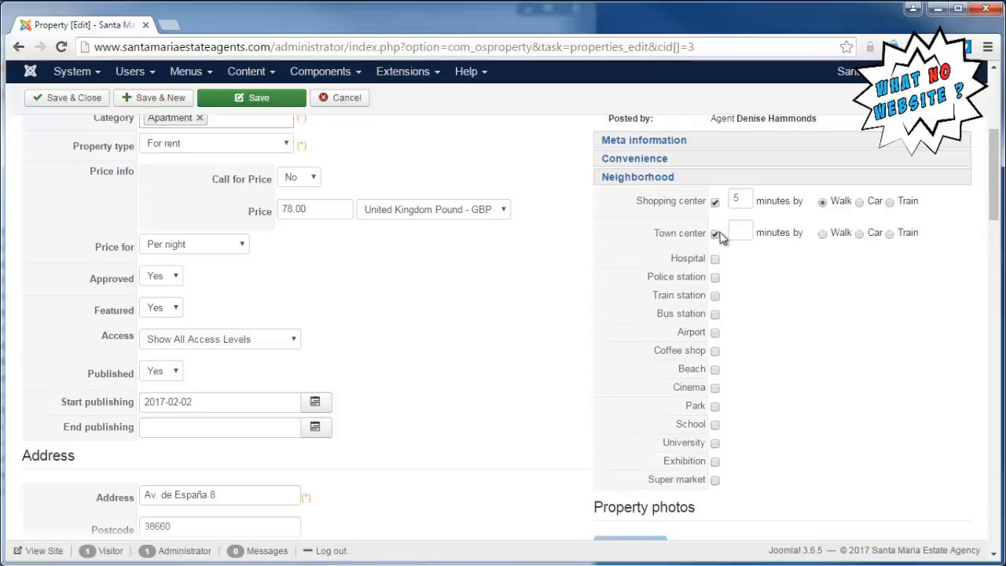
type("10")
left_click(822, 234)
Include Hospital and Police station in the neighborhood details, each at 5 minutes by Car
left_click(715, 259)
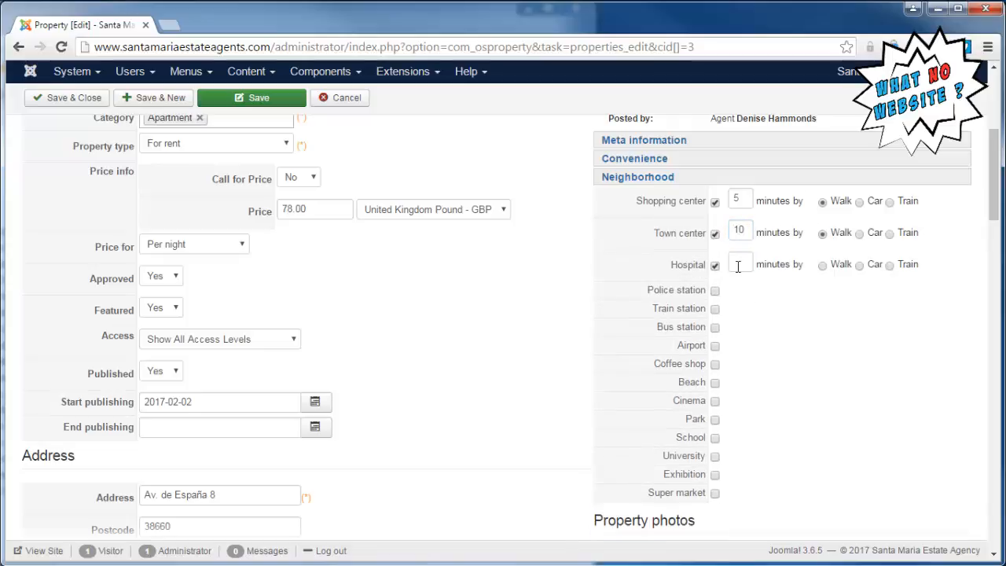
left_click(737, 265)
type("5")
left_click(859, 265)
left_click(715, 292)
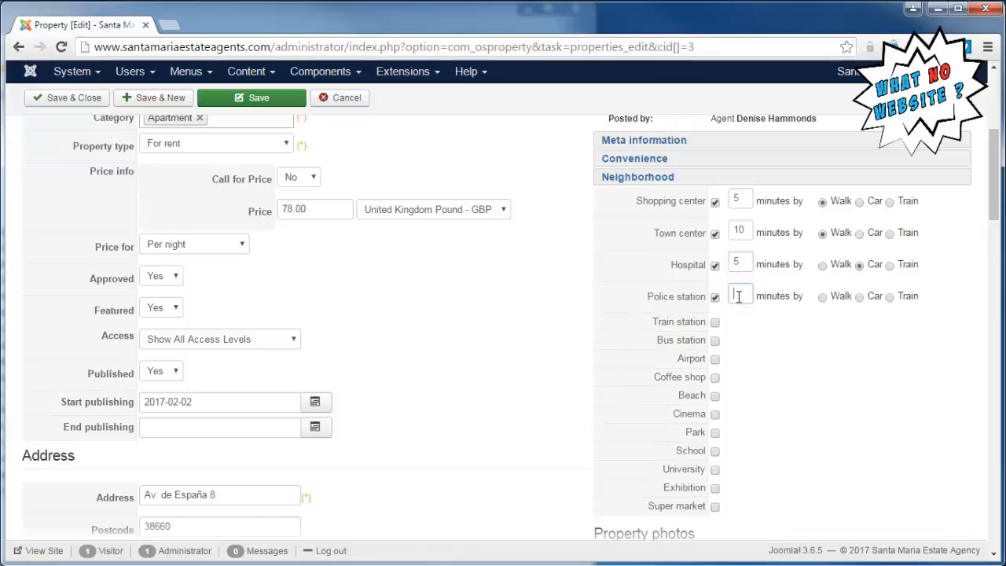
left_click(739, 296)
type("5")
left_click(860, 297)
Set the neighborhood Bus station to 10 minutes by Walk and the Airport to 15 minutes by Car
left_click(715, 340)
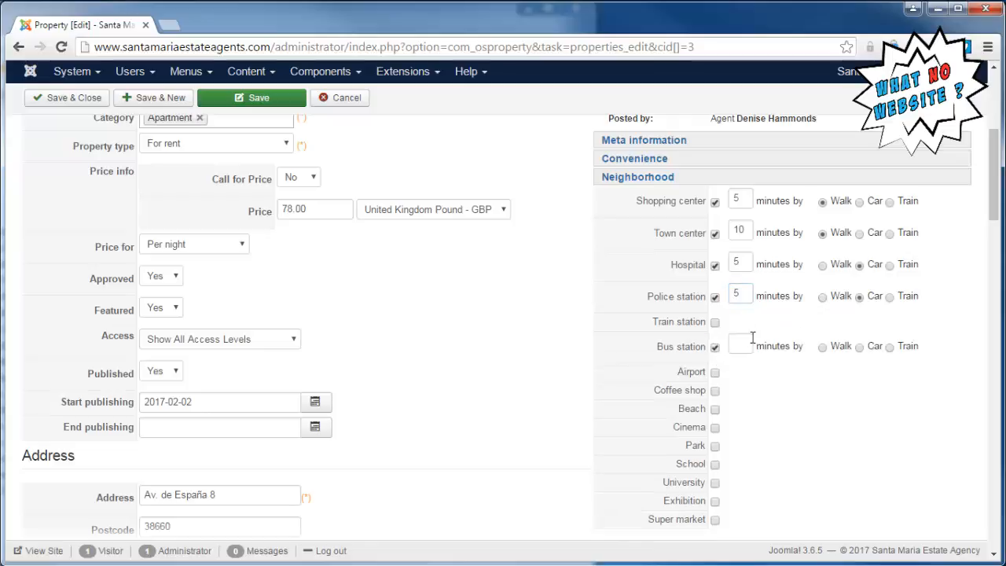
type("10")
left_click(822, 347)
left_click(714, 373)
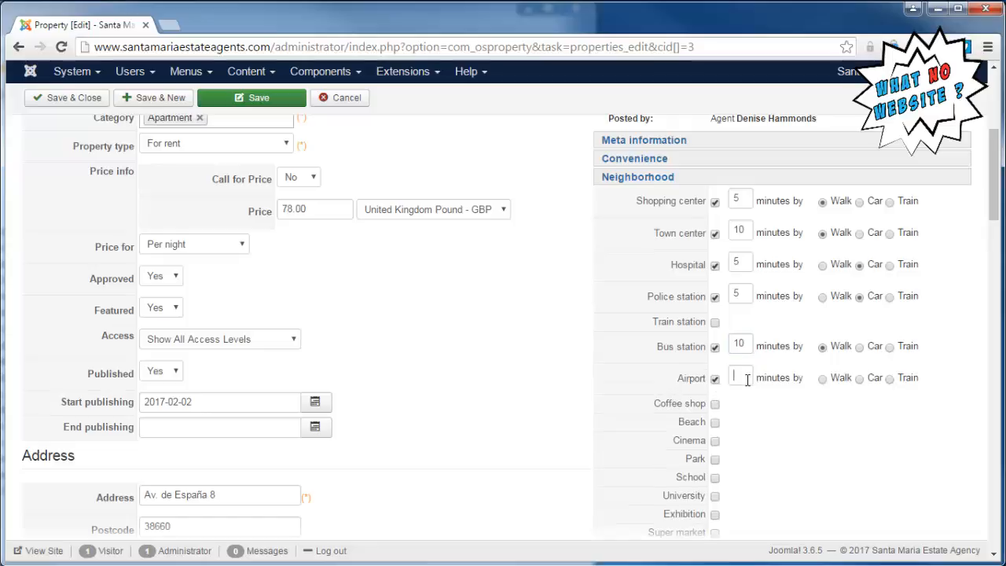
left_click(742, 376)
type("15")
left_click(859, 379)
Save the property's amenities and neighborhood details while keeping the form open
scroll(834, 402, "down", 1)
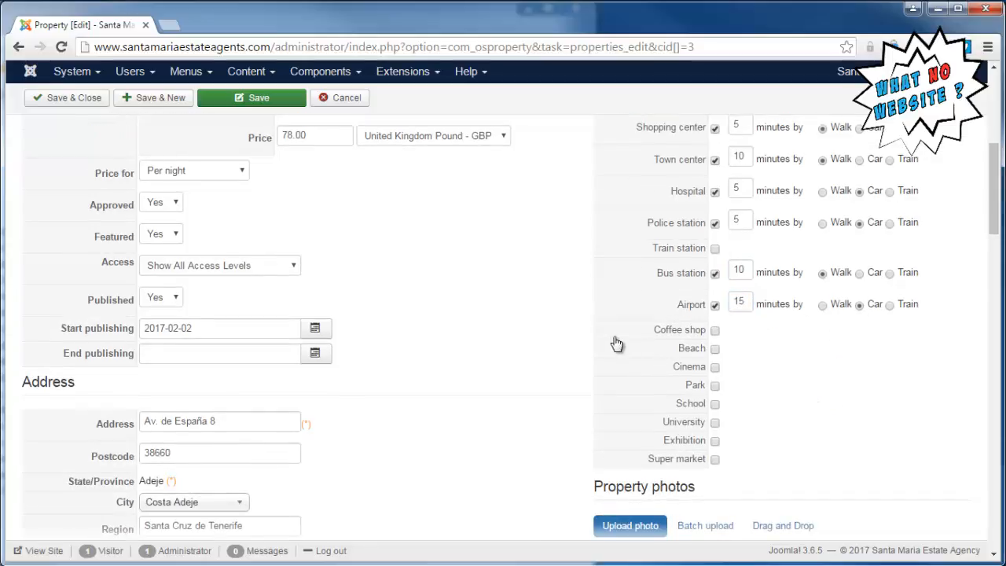
scroll(613, 341, "down", 2)
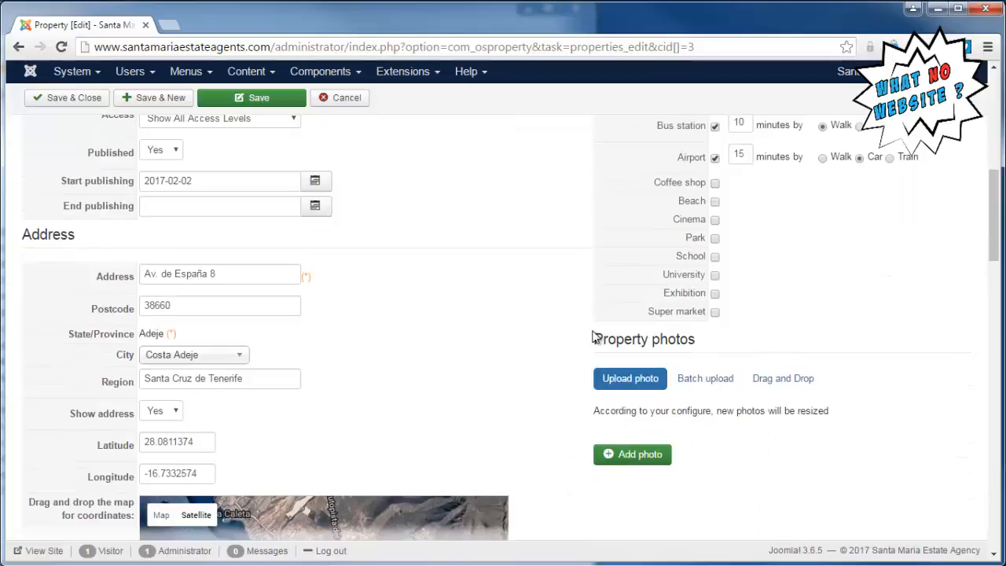
left_click(287, 99)
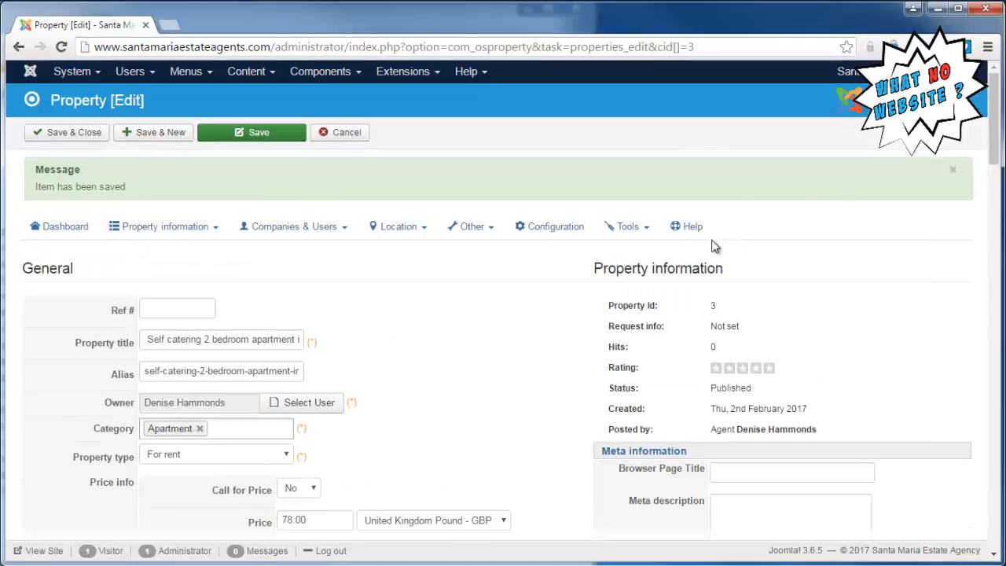
scroll(554, 329, "down", 5)
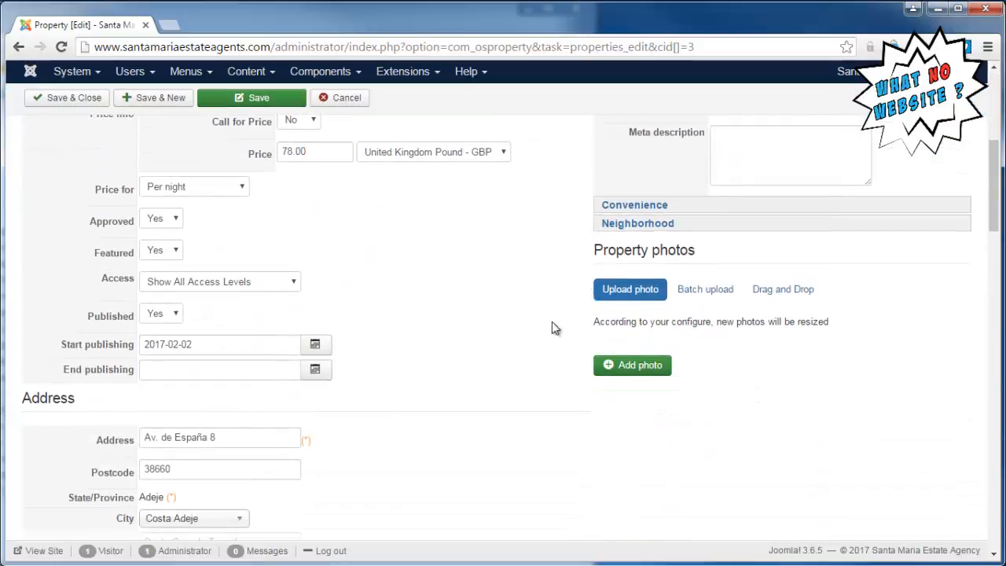
scroll(553, 331, "down", 1)
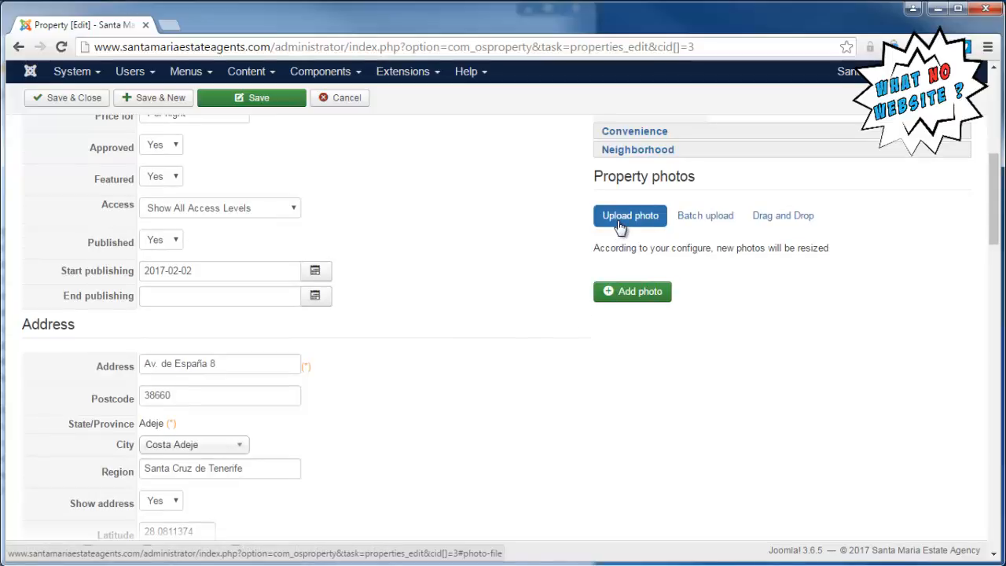
left_click(644, 295)
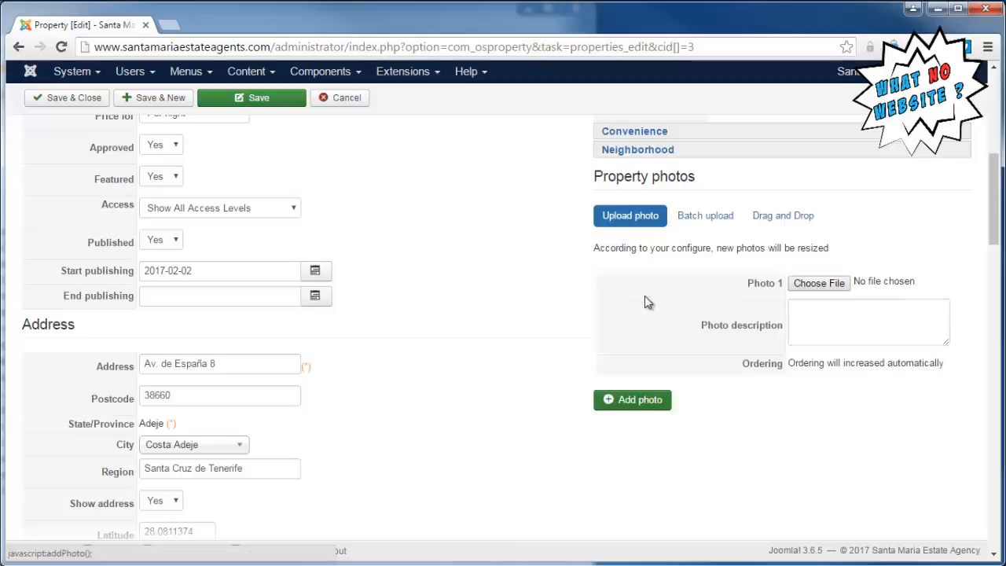
left_click(641, 402)
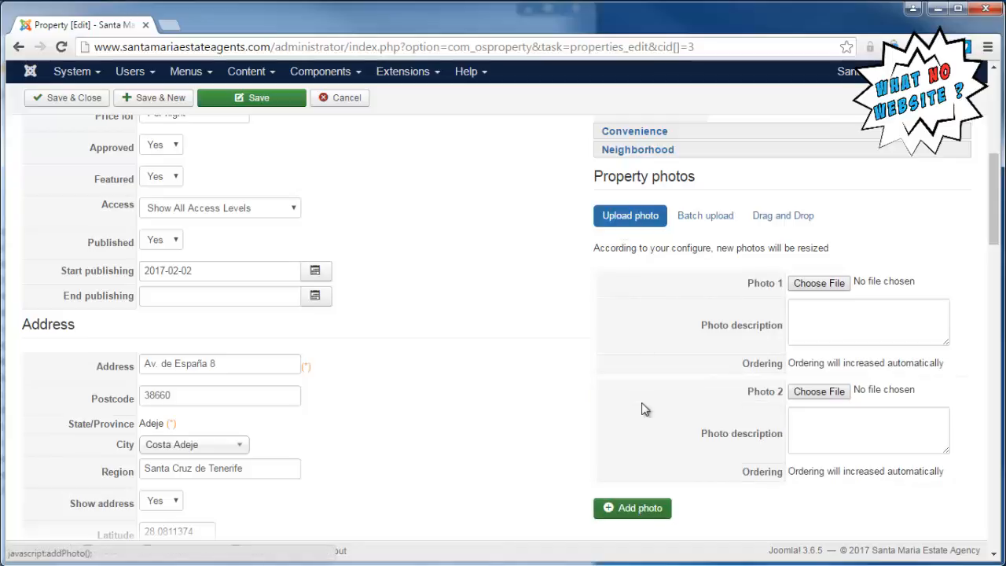
left_click(634, 508)
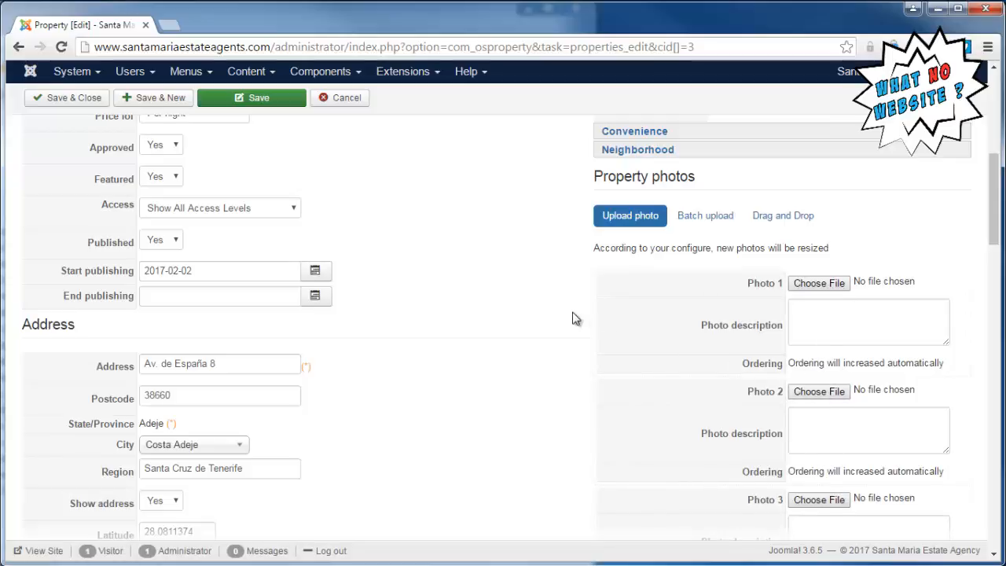
scroll(574, 318, "down", 2)
scroll(575, 306, "up", 4)
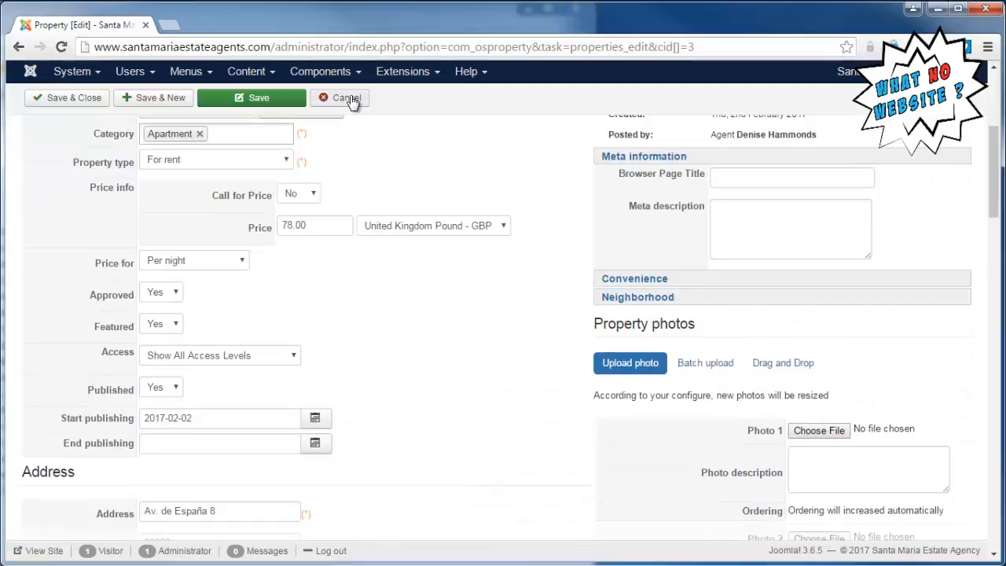
left_click(352, 99)
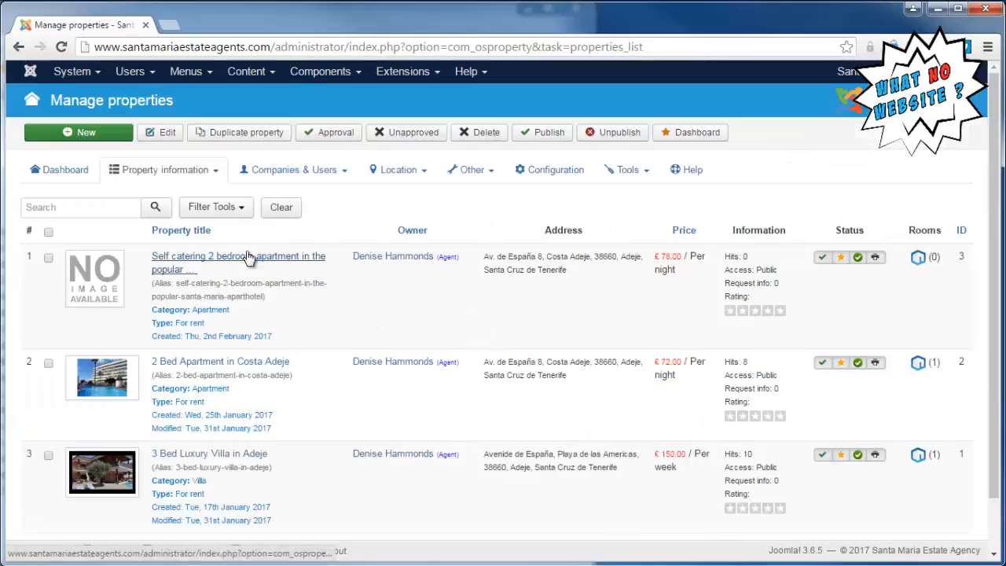
Reopen the self catering 2 bedroom apartment for editing and open the Drag and Drop uploader for its property photos
left_click(248, 258)
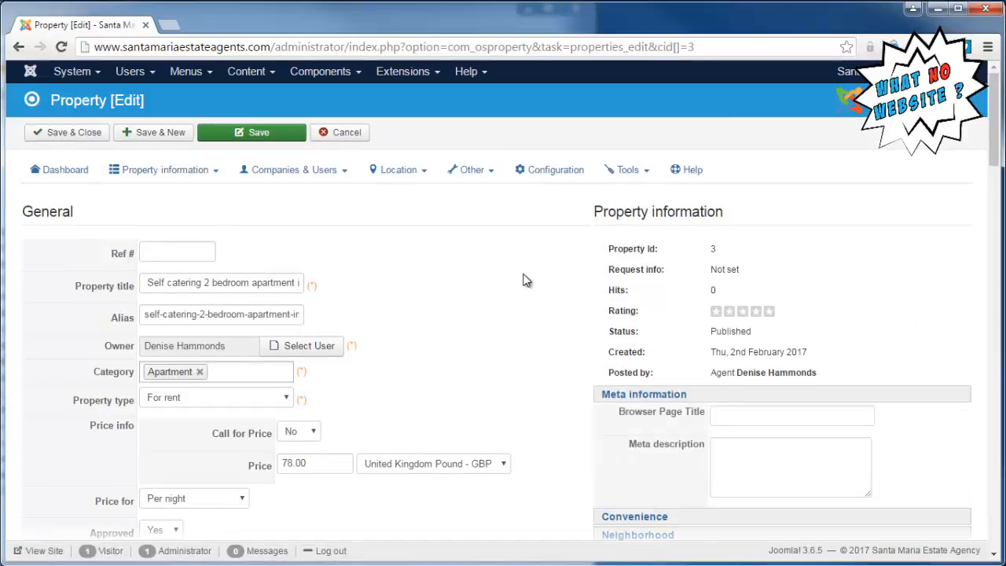
scroll(529, 275, "down", 5)
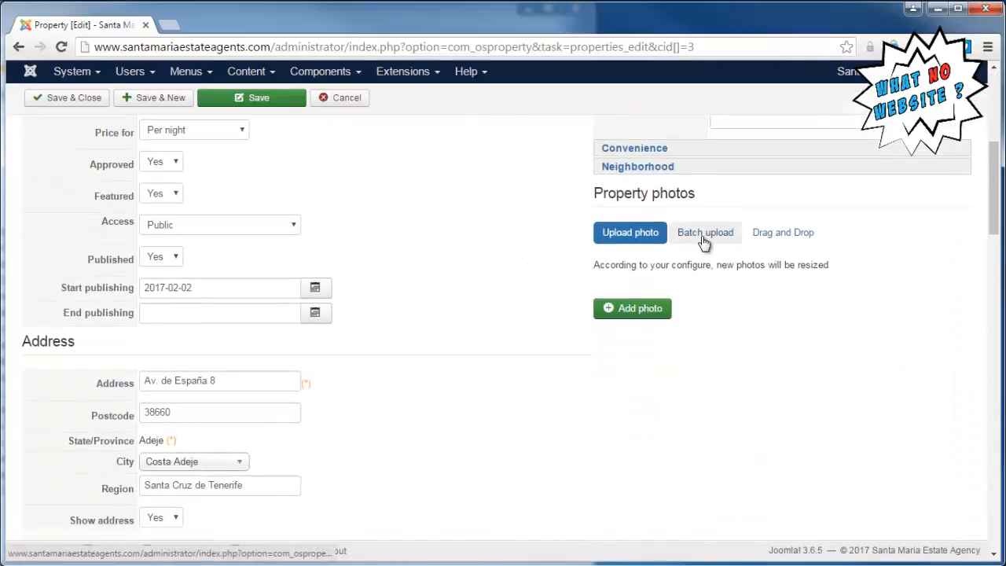
left_click(702, 235)
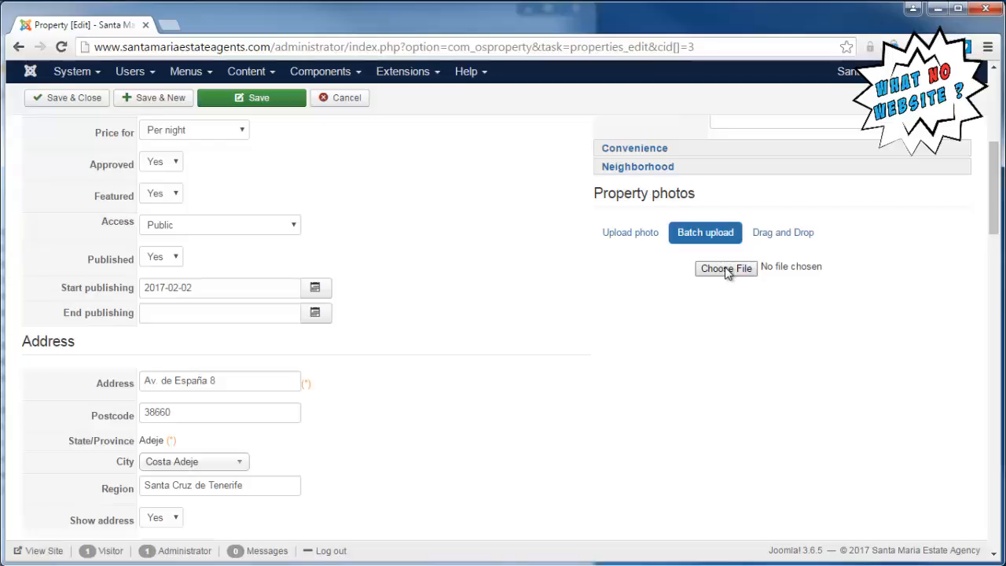
left_click(770, 236)
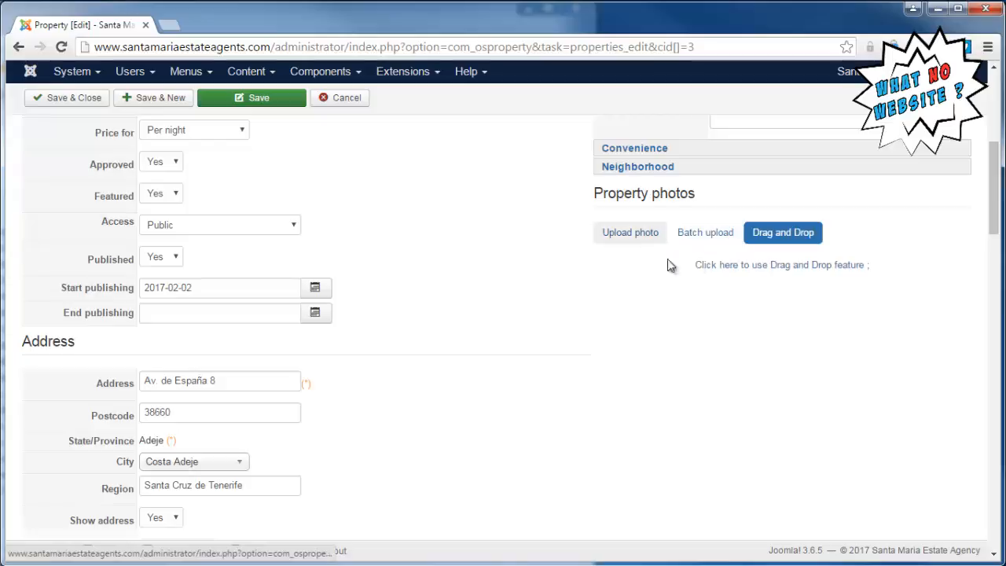
left_click(807, 267)
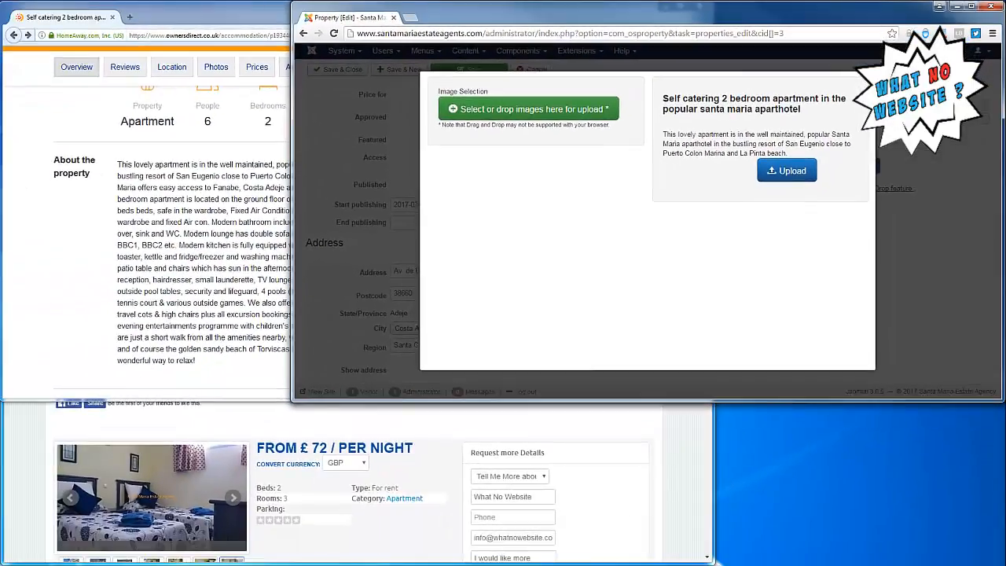
In the 1934485 image folder in Windows Explorer, select all the JPEG photos, leaving out desktop.ini
left_click_drag(0, 74, 238, 80)
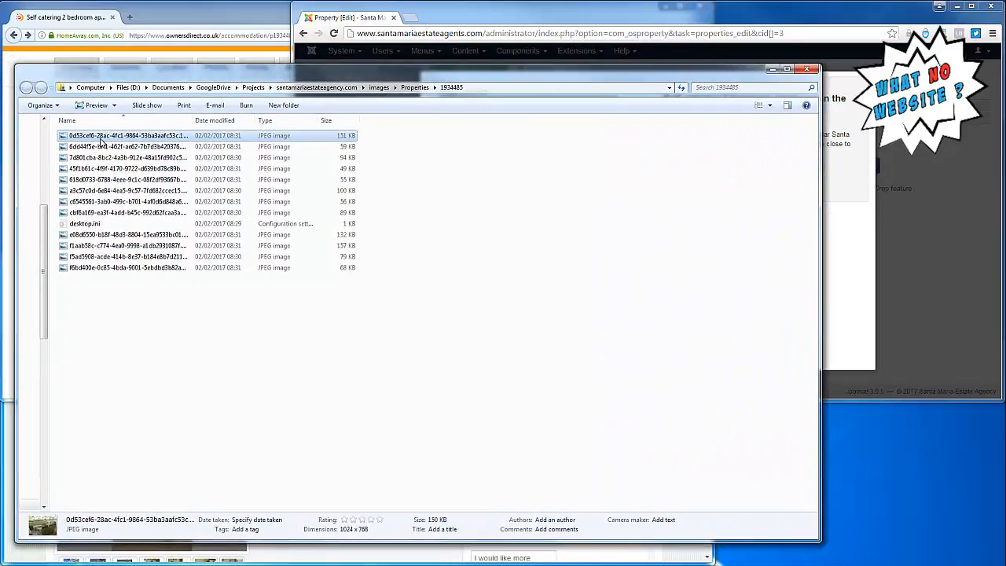
left_click(105, 268, "shift")
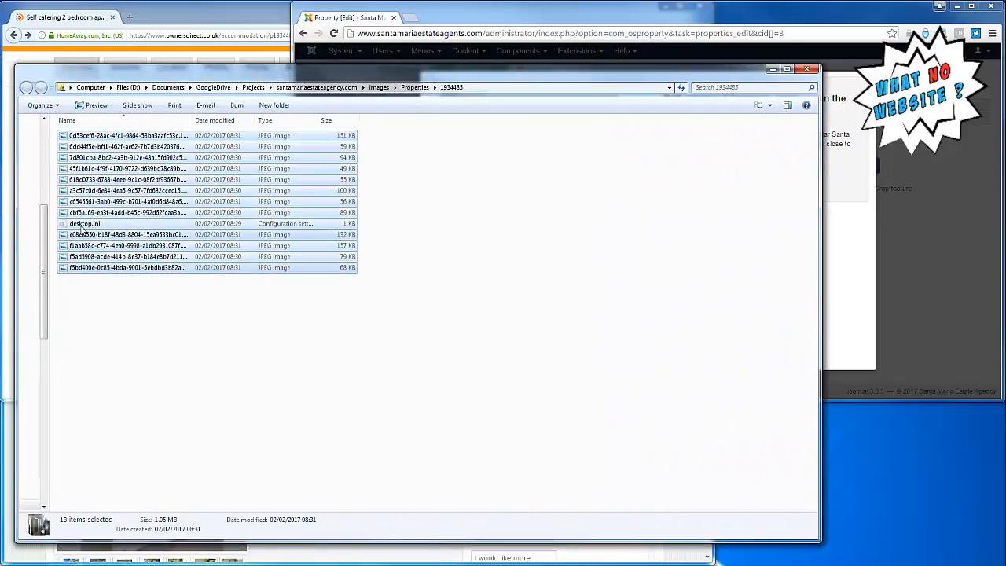
left_click(293, 226, "ctrl")
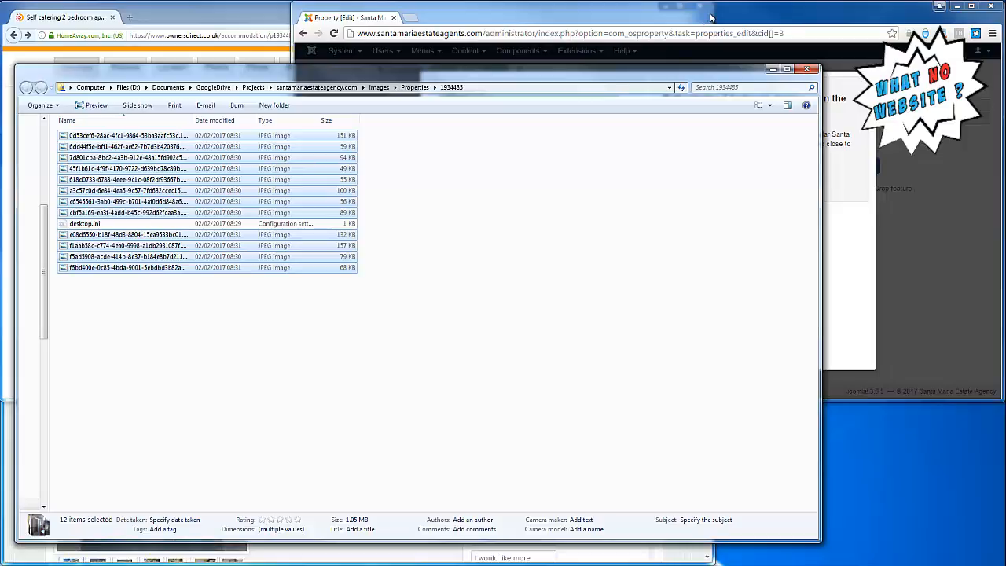
Add the selected JPEG photos from the folder to the image upload list in the browser
left_click(710, 17)
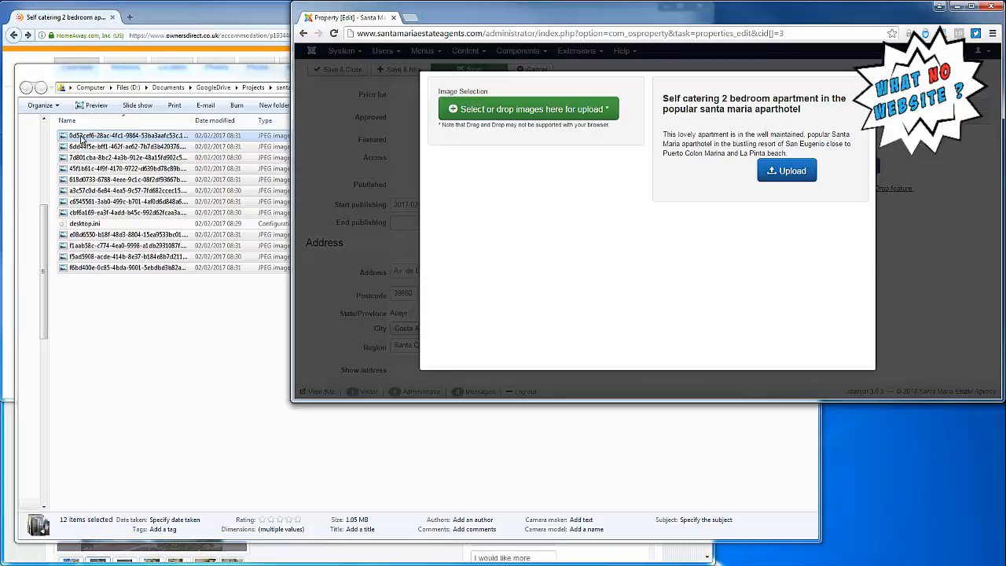
left_click_drag(81, 140, 506, 140)
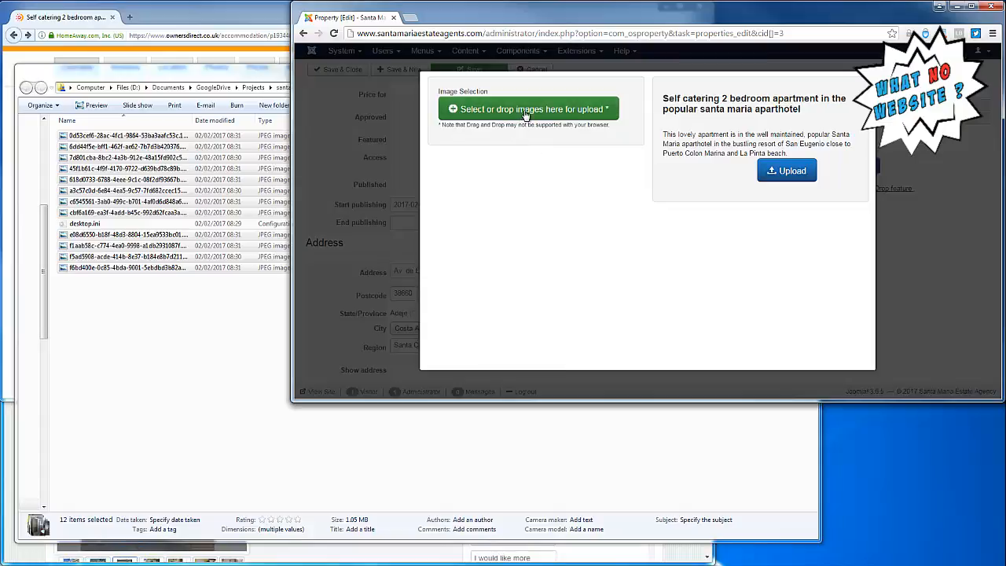
left_click(526, 115)
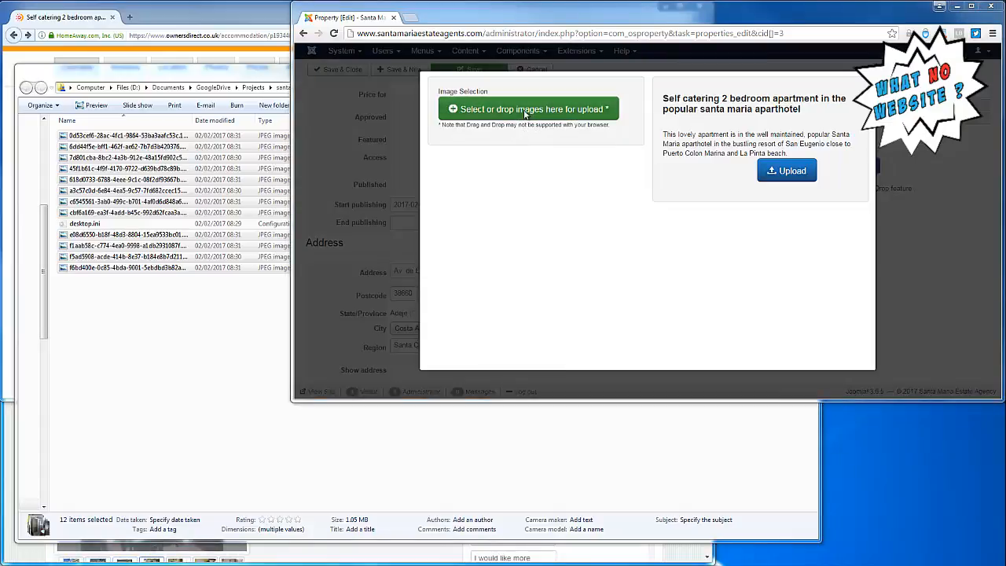
left_click(809, 298)
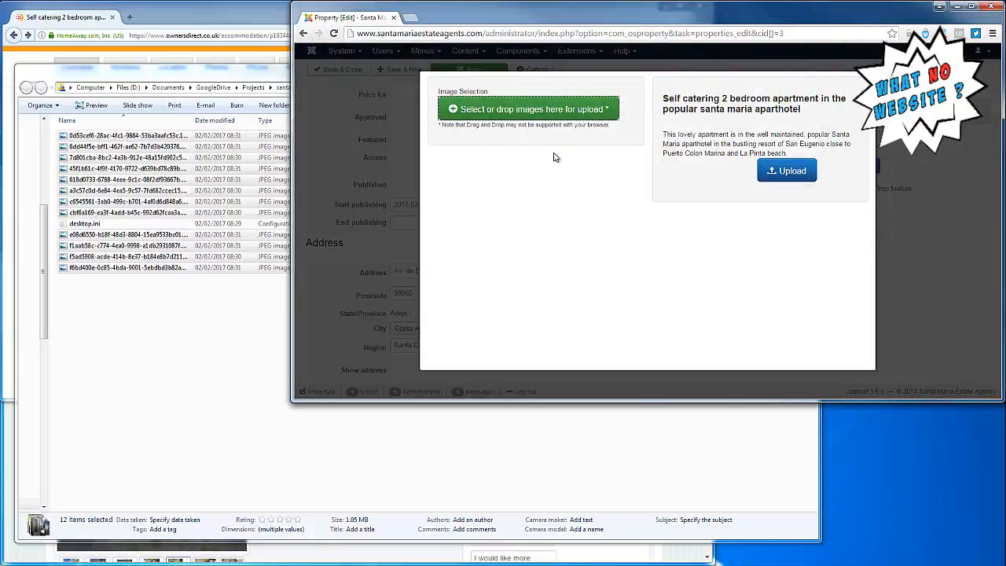
left_click_drag(87, 137, 560, 129)
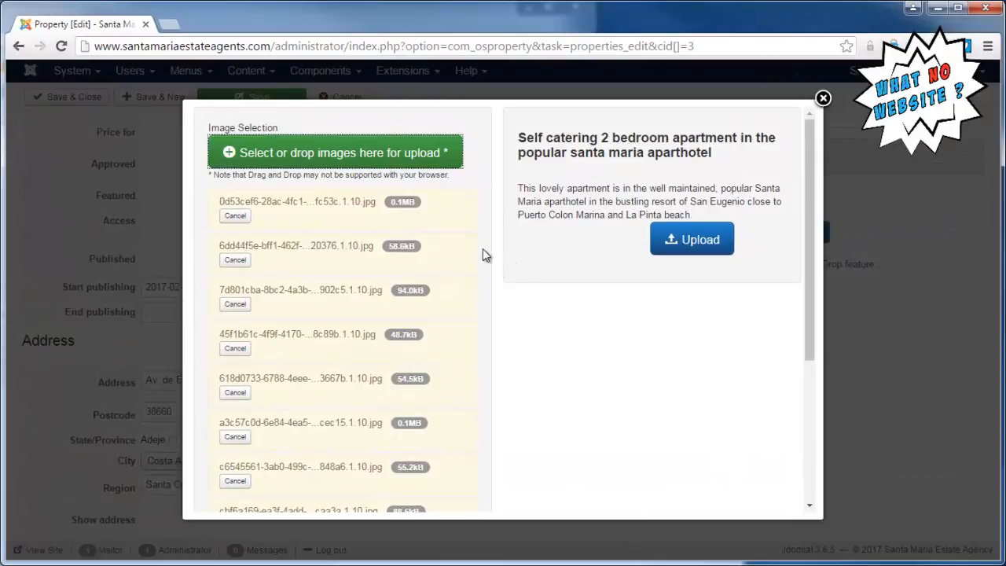
Review the queued image files, upload them to the property, and follow the list until every file is processed
scroll(478, 321, "down", 3)
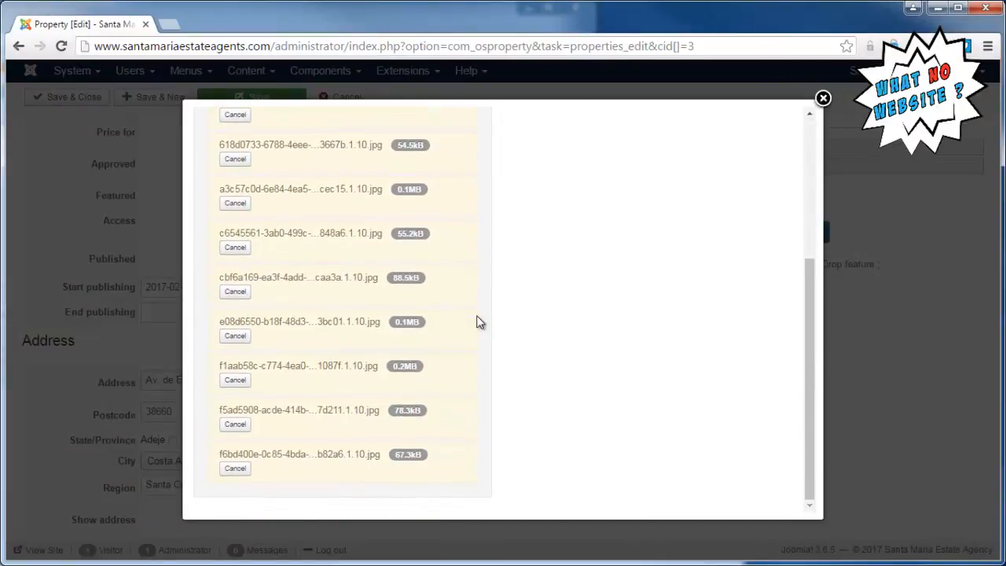
scroll(507, 308, "up", 3)
left_click(674, 238)
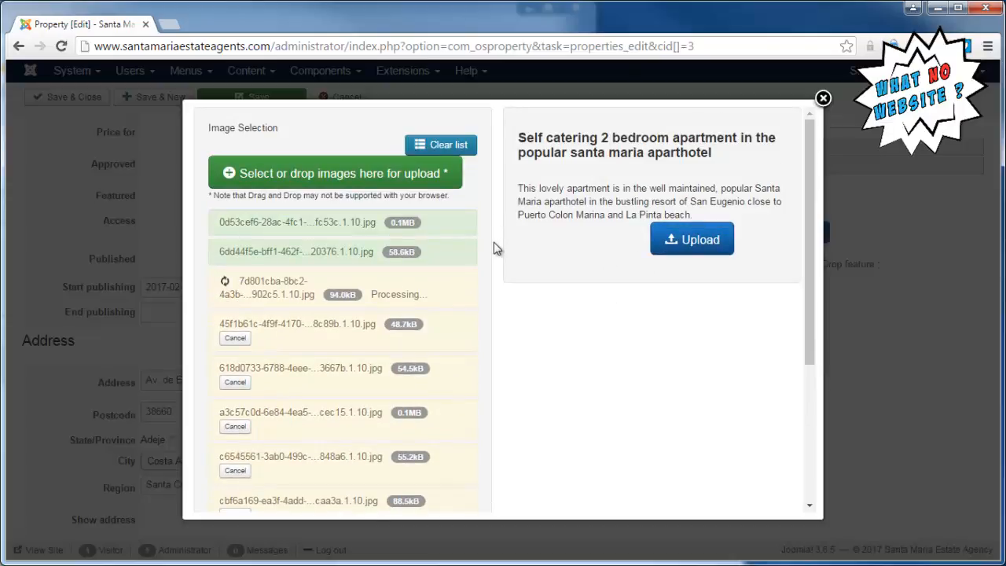
scroll(493, 248, "down", 1)
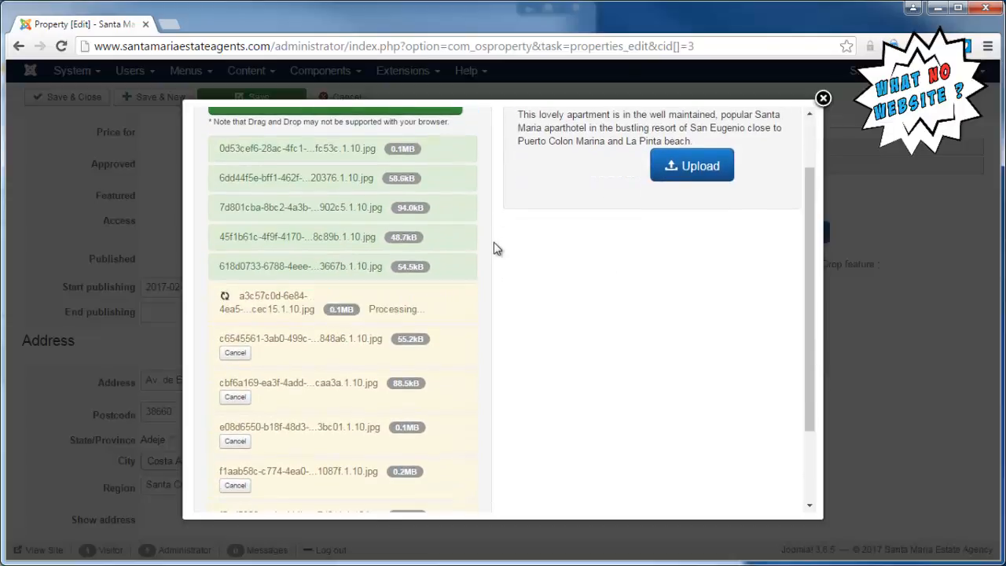
scroll(494, 248, "down", 1)
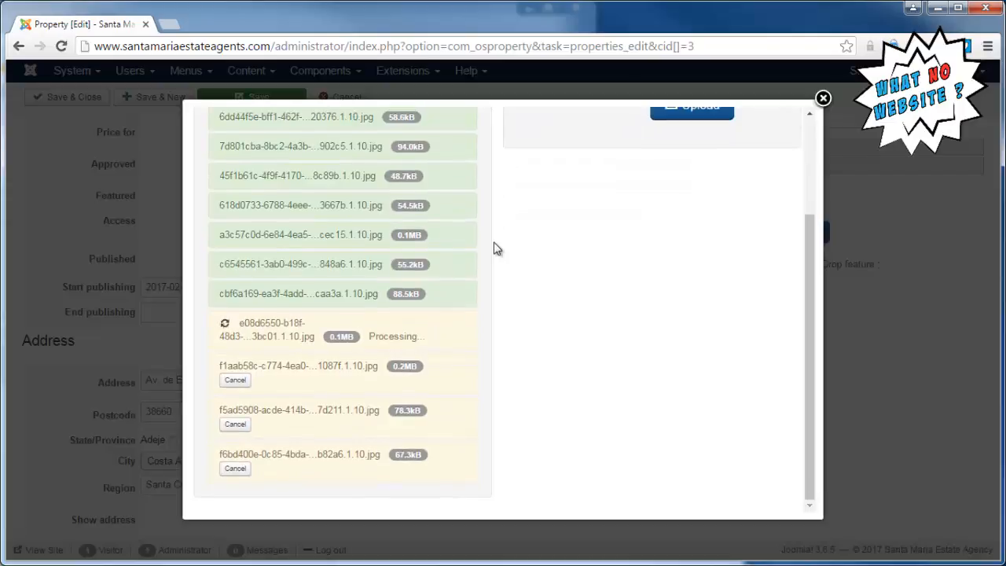
scroll(493, 249, "up", 1)
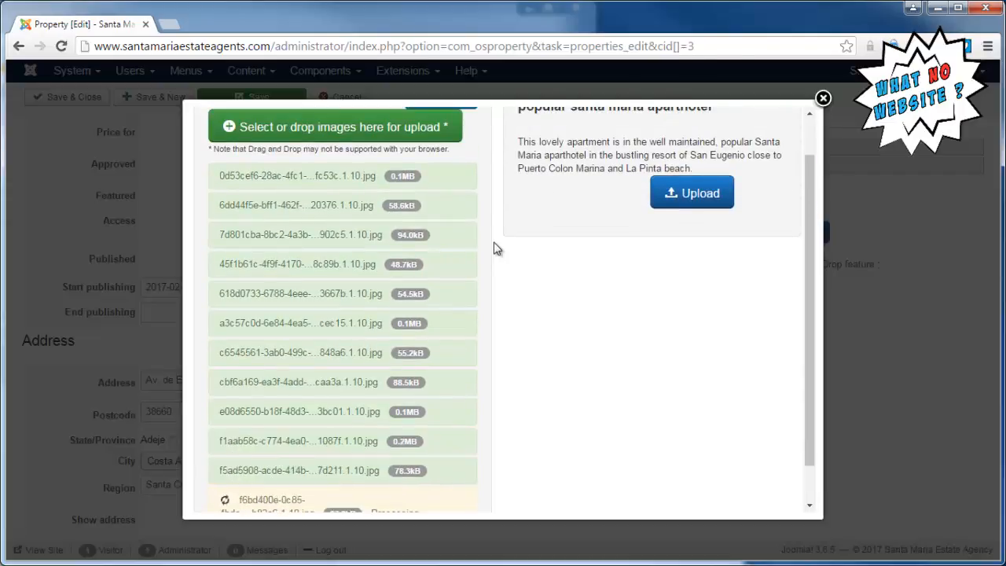
scroll(494, 248, "down", 1)
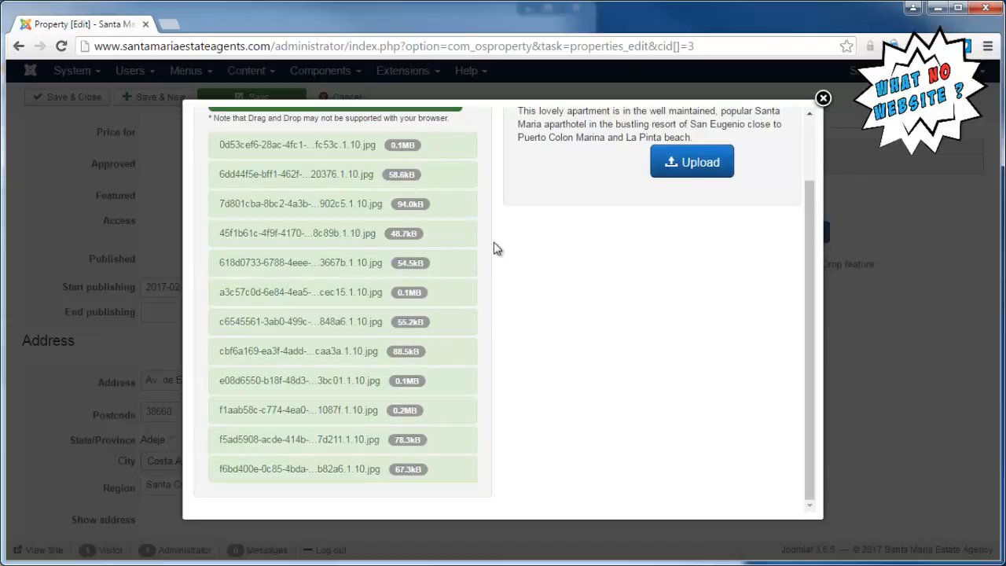
scroll(494, 249, "up", 1)
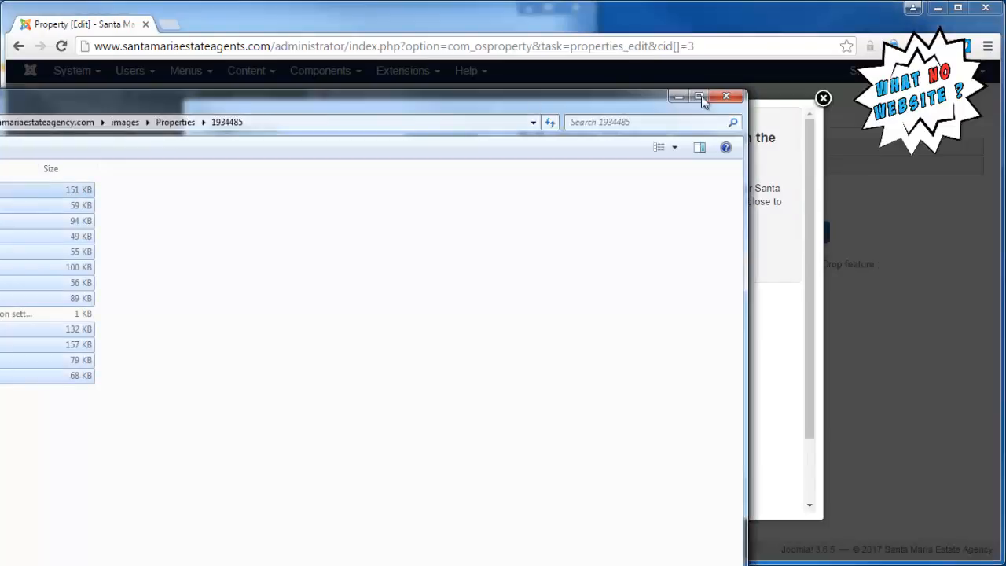
Close the image folder window and the photo upload dialog to return to the property form
left_click(721, 98)
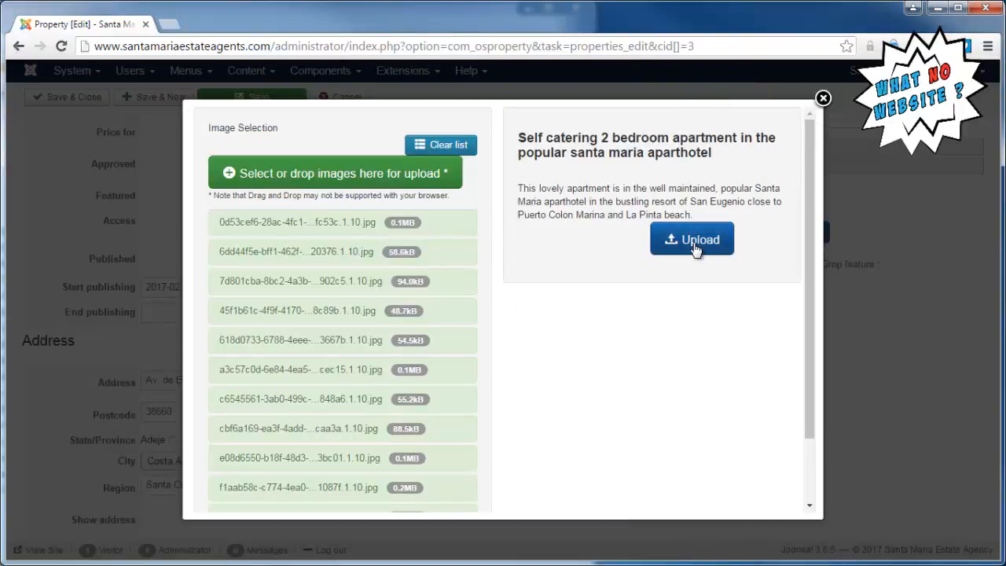
left_click_drag(811, 197, 815, 155)
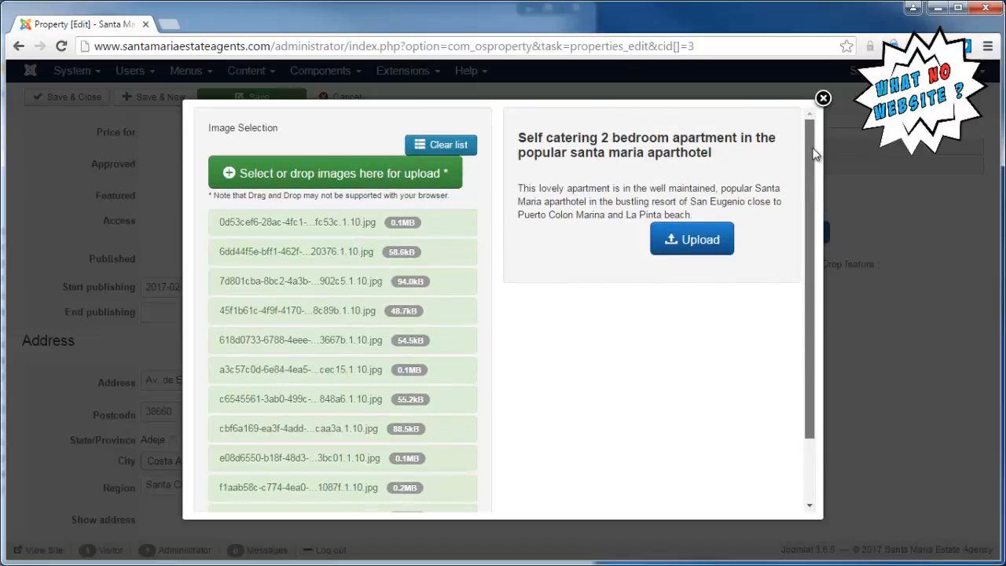
left_click(823, 99)
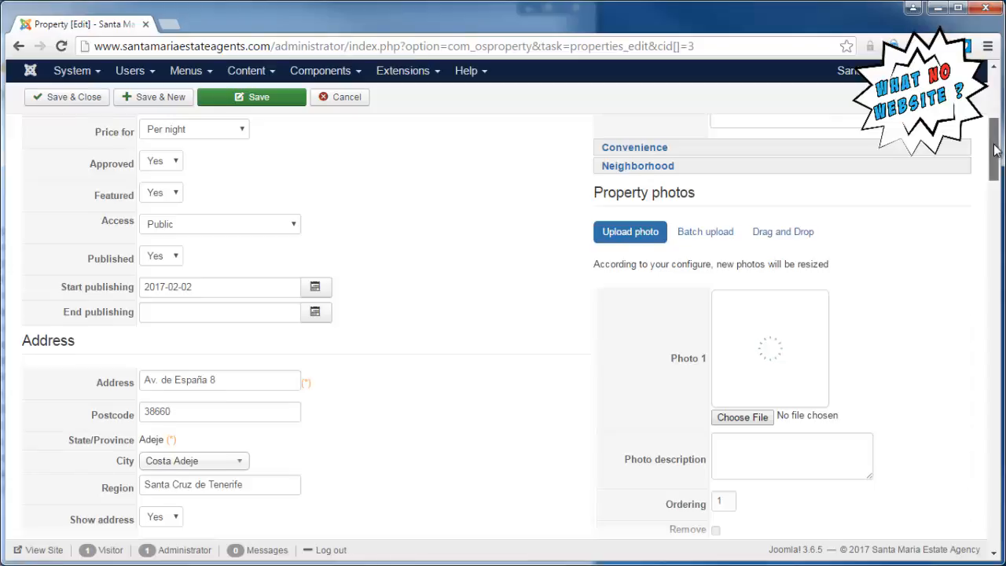
Describe Photo 1 as "Balcony" and Photo 2 as "Bathroom", then save and close the property
left_click_drag(994, 147, 970, 146)
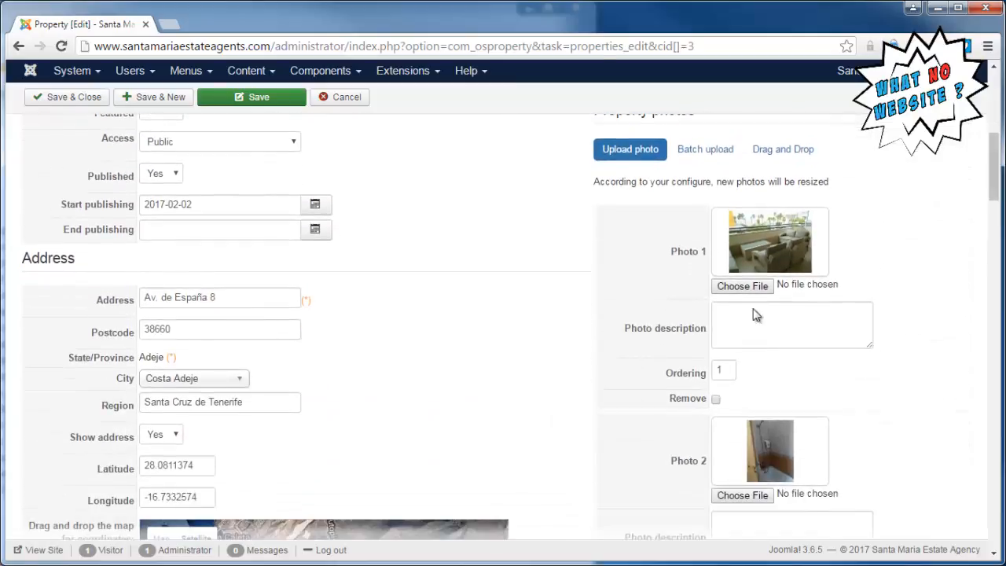
left_click_drag(726, 370, 676, 366)
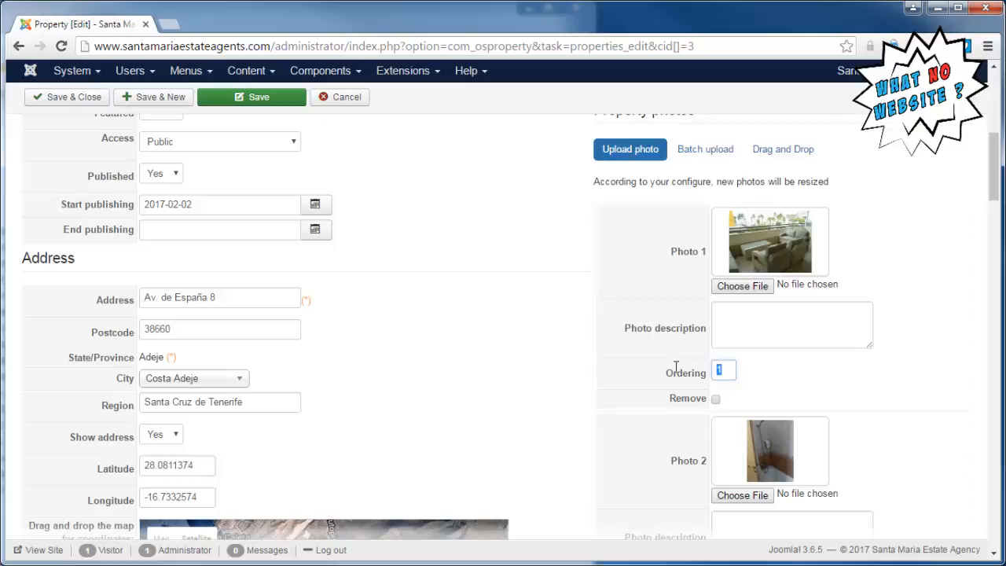
left_click(792, 366)
left_click(789, 328)
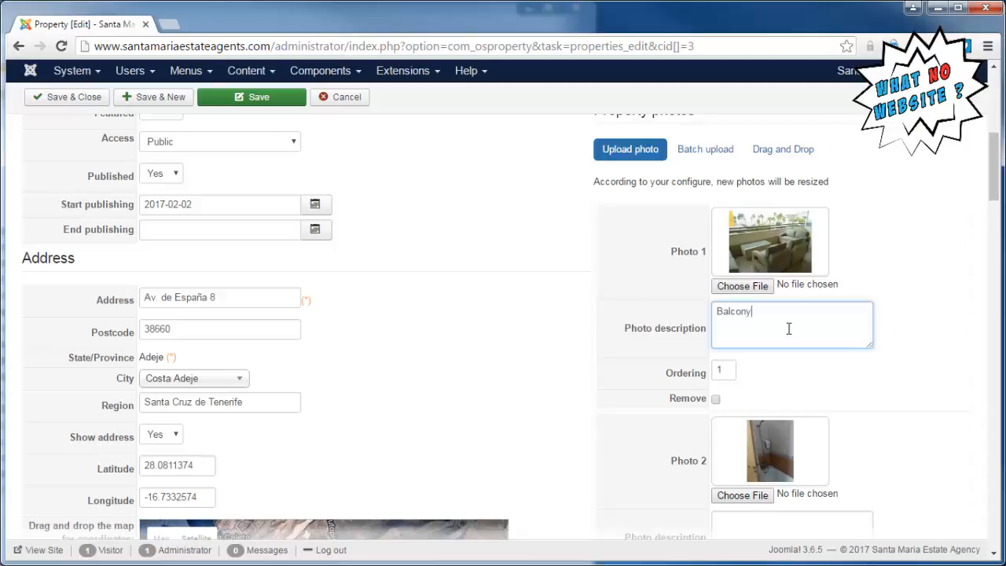
left_click(802, 528)
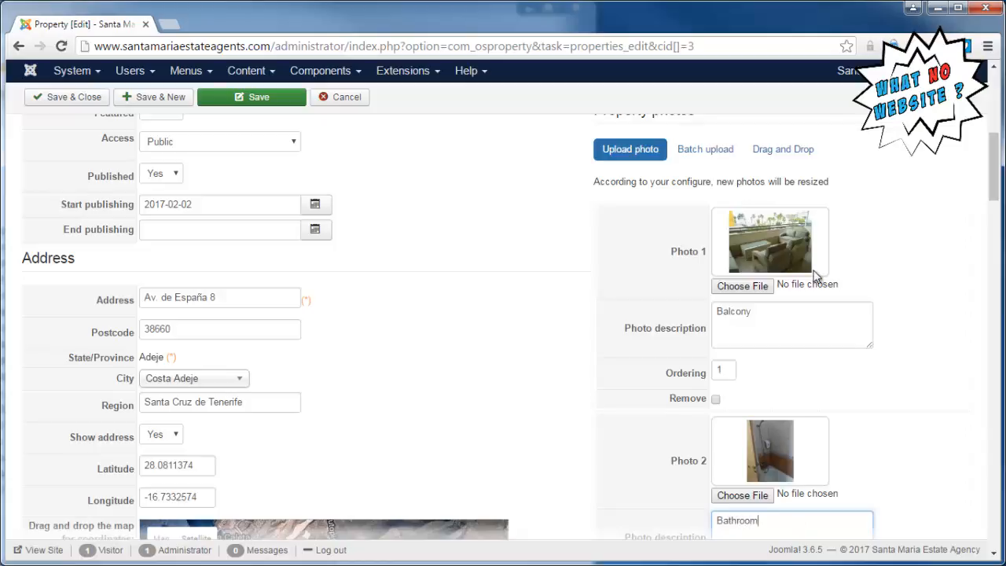
left_click(88, 99)
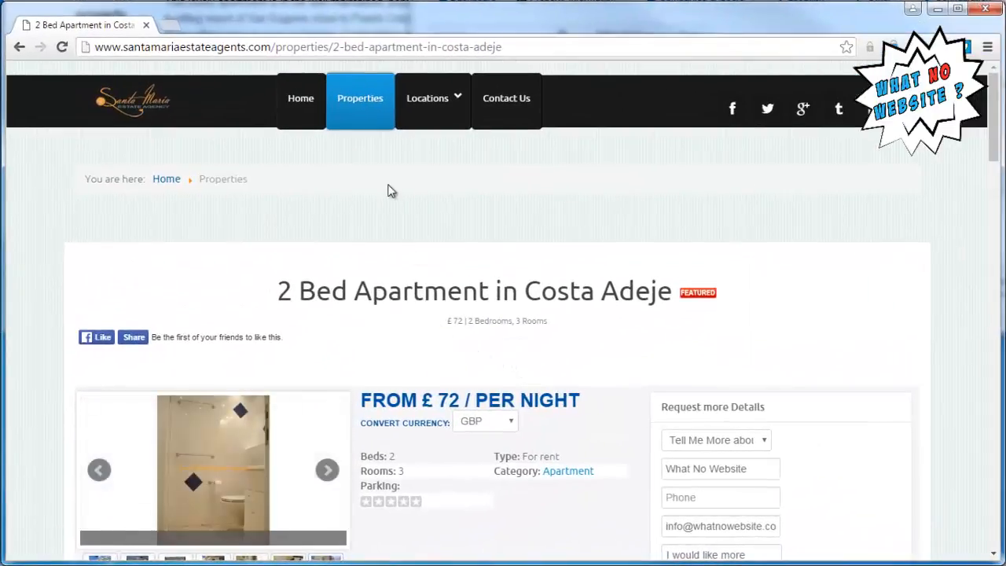
On the public Santa Maria site, open the Costa Adeje location page and examine its map and property listings
mouse_move(344, 201)
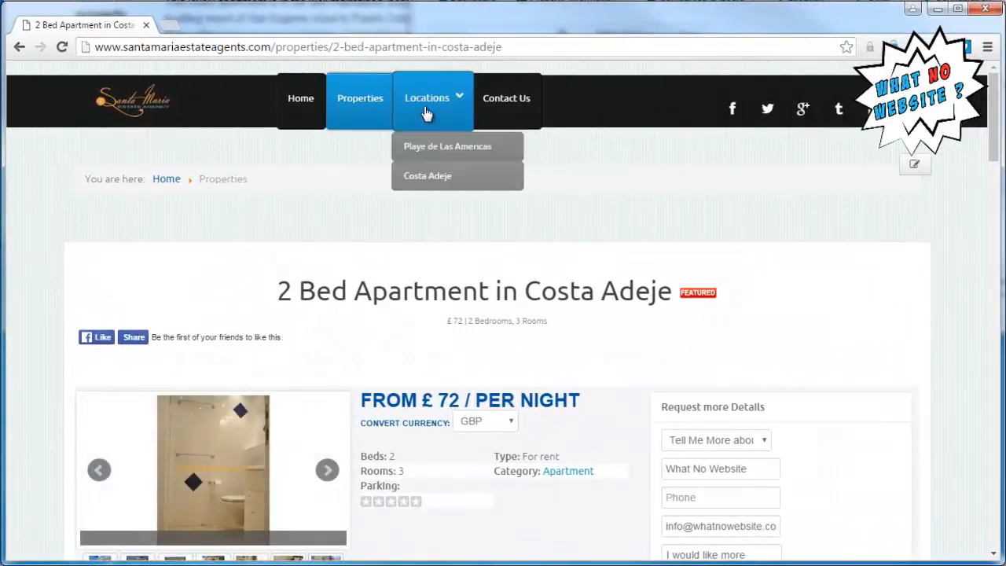
left_click(429, 176)
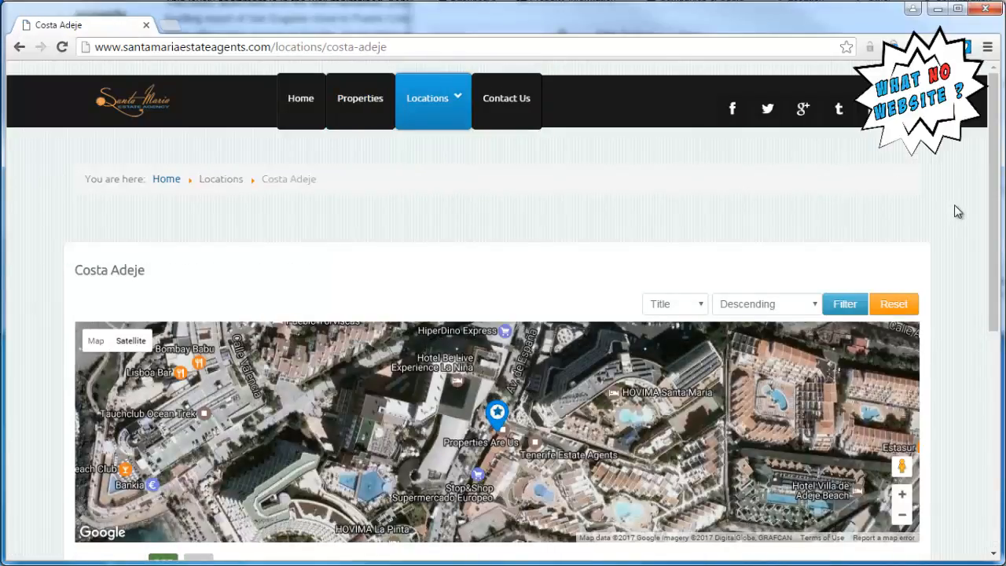
scroll(956, 208, "down", 2)
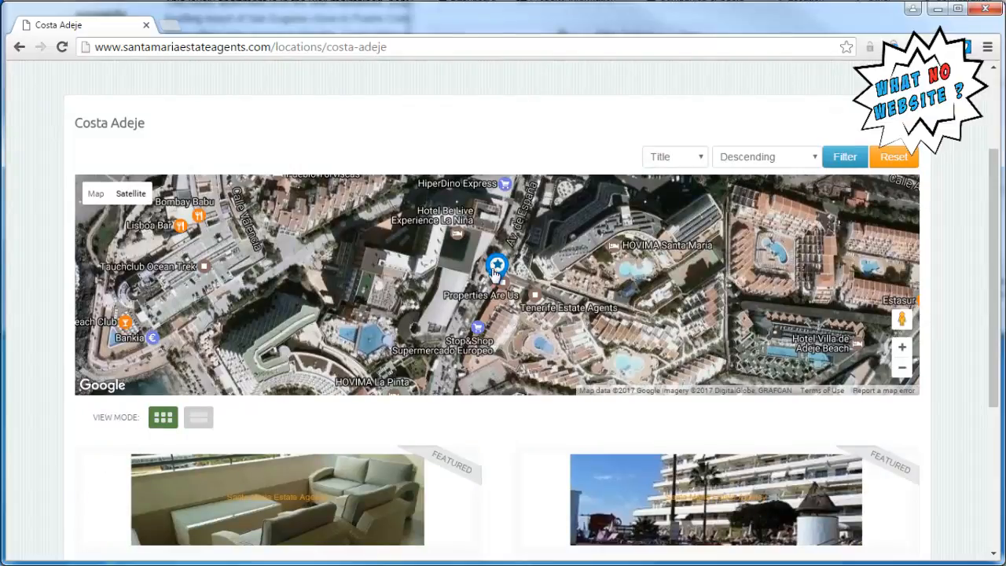
scroll(965, 245, "down", 1)
scroll(967, 245, "down", 2)
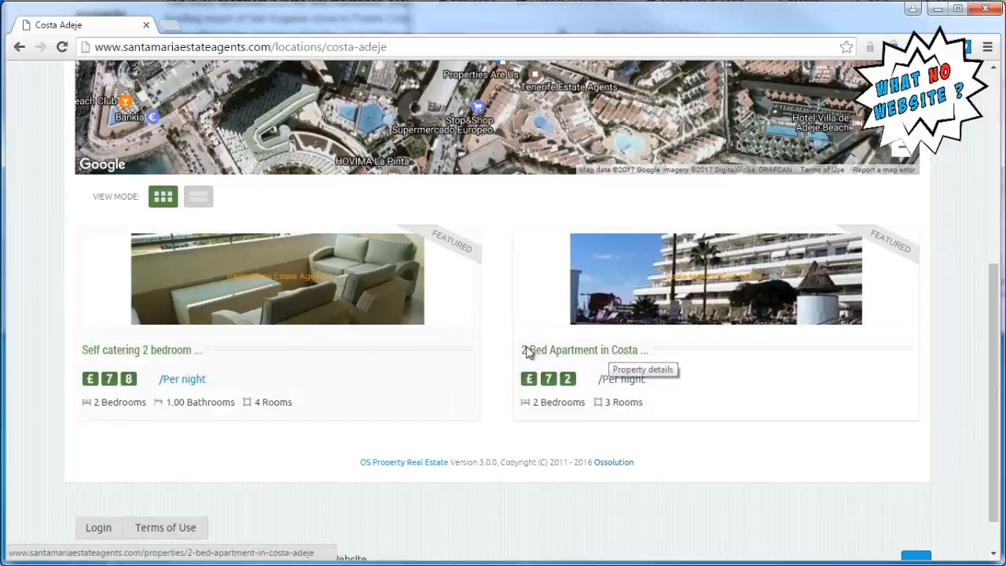
Open the self catering 2 bedroom apartment's public page, check its photo gallery, and enlarge the balcony photo
left_click(145, 353)
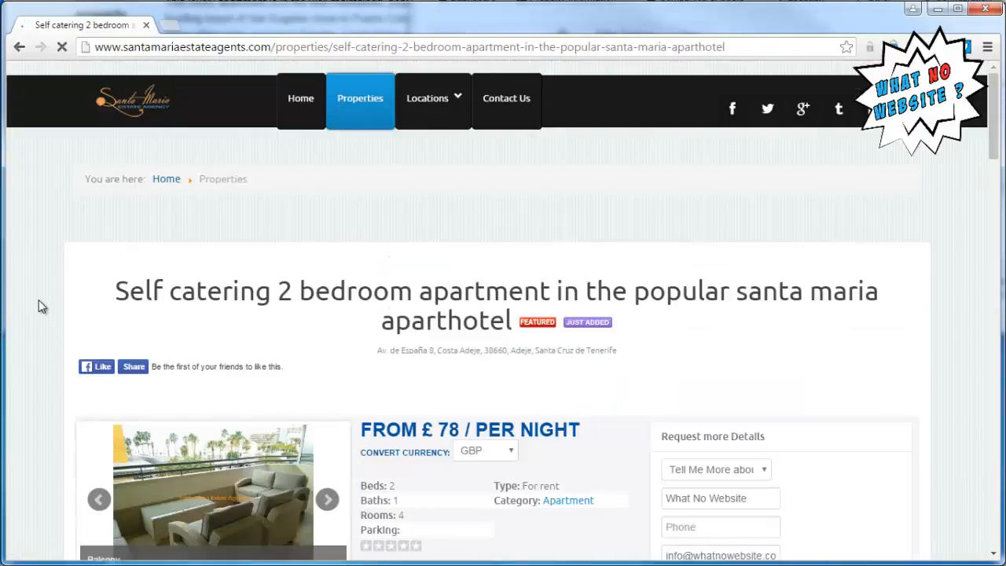
scroll(330, 292, "down", 1)
scroll(330, 293, "down", 2)
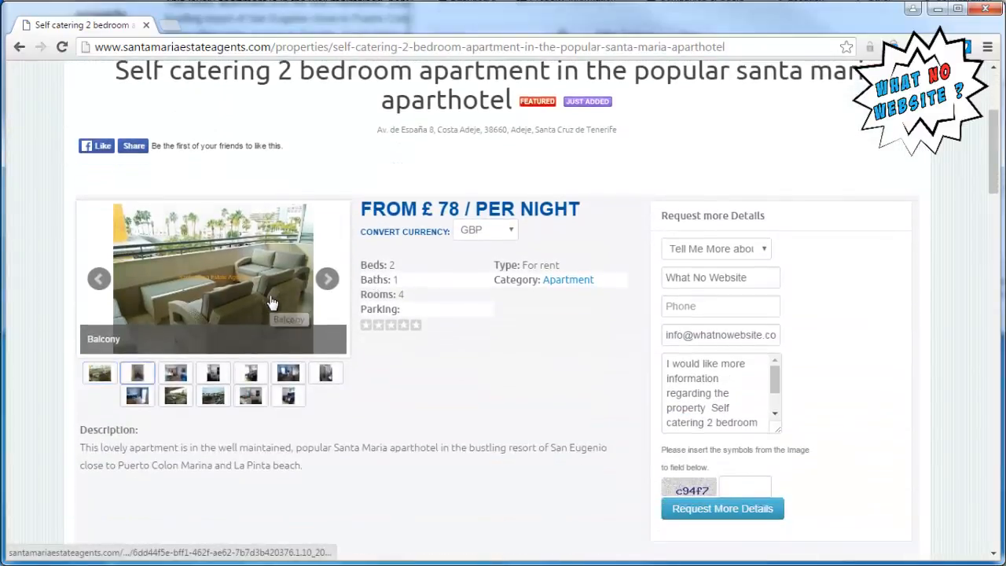
left_click(99, 279)
left_click(202, 322)
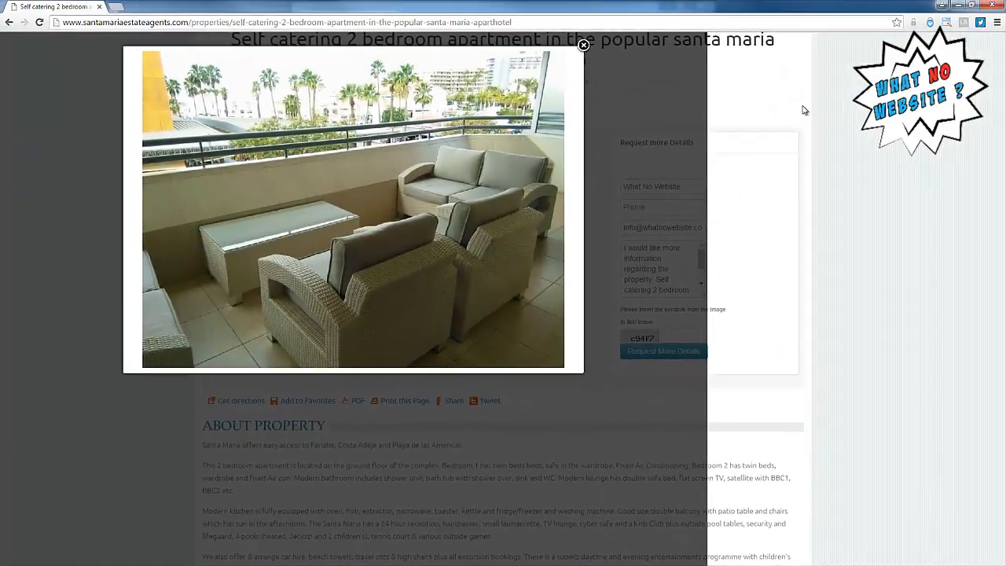
Enlarge the balcony photo again in the listing's gallery, close it, and restore the browser window to a smaller size
left_click(584, 46)
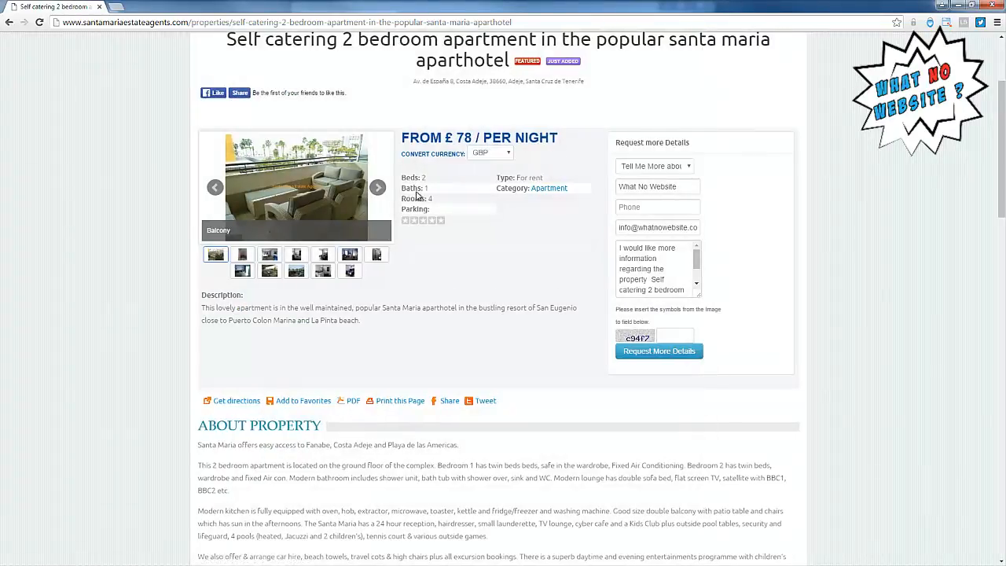
left_click(320, 206)
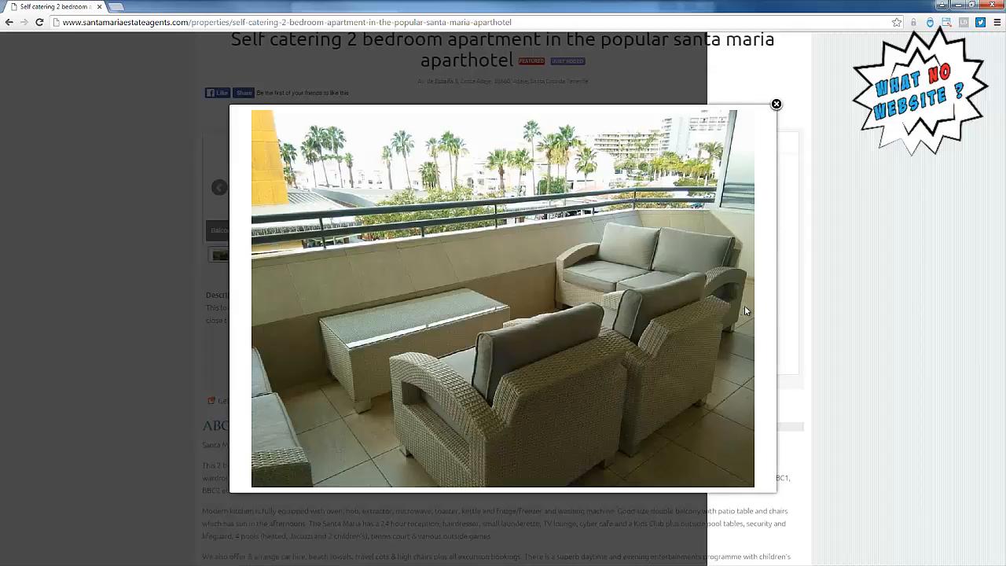
left_click(776, 105)
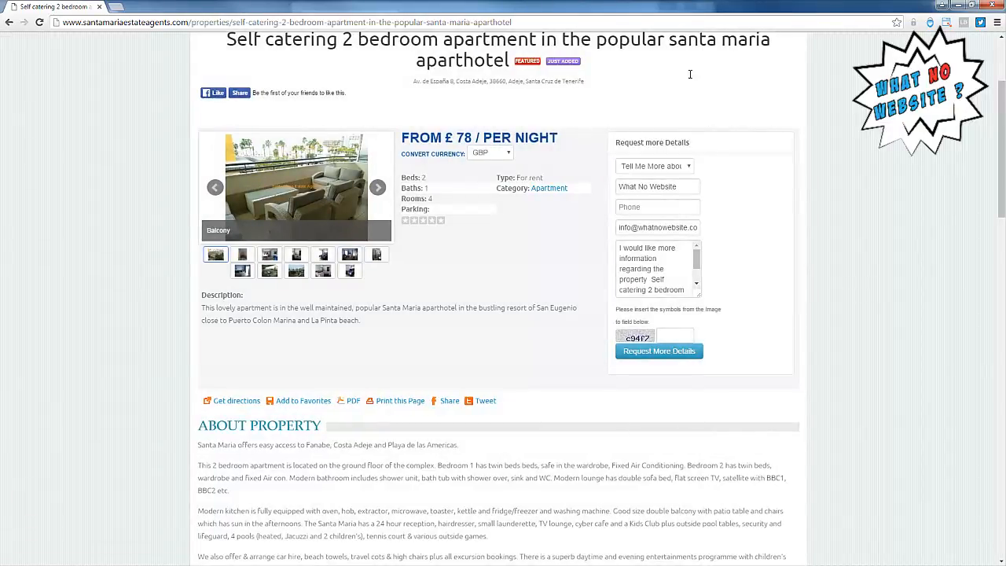
left_click(973, 6)
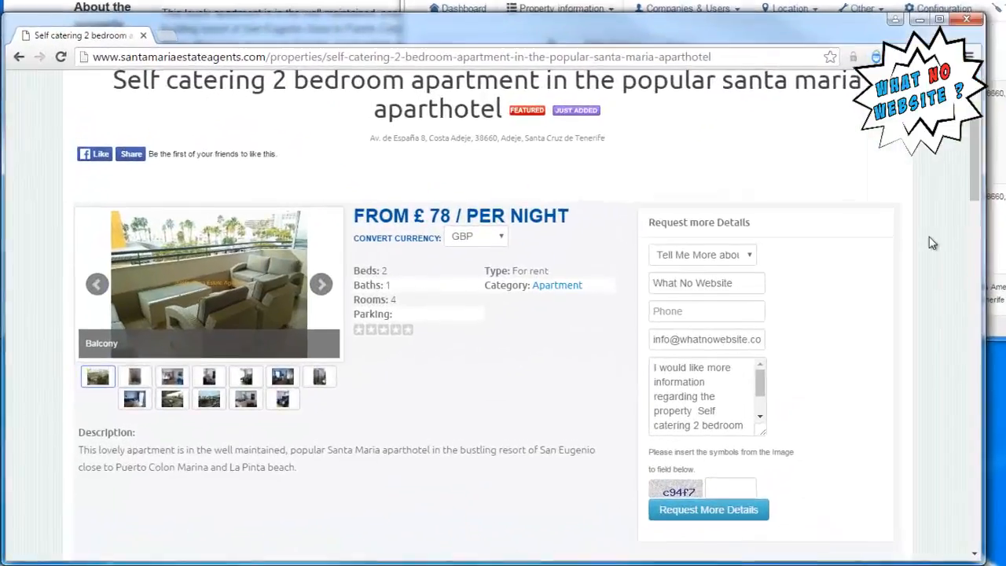
Review the apartment's short description and the full About Property text on its public page
scroll(110, 354, "down", 3)
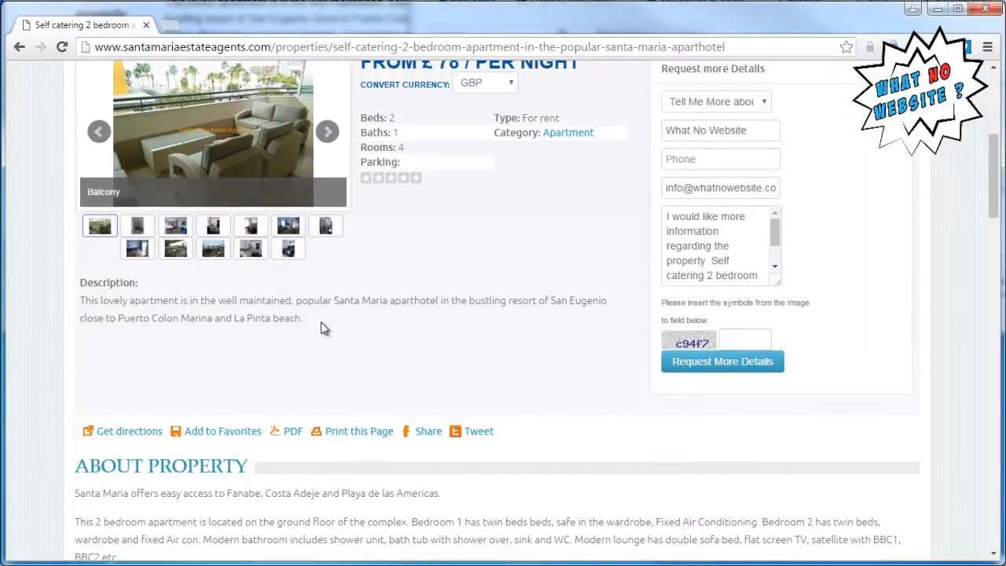
scroll(583, 261, "down", 1)
scroll(583, 261, "down", 1)
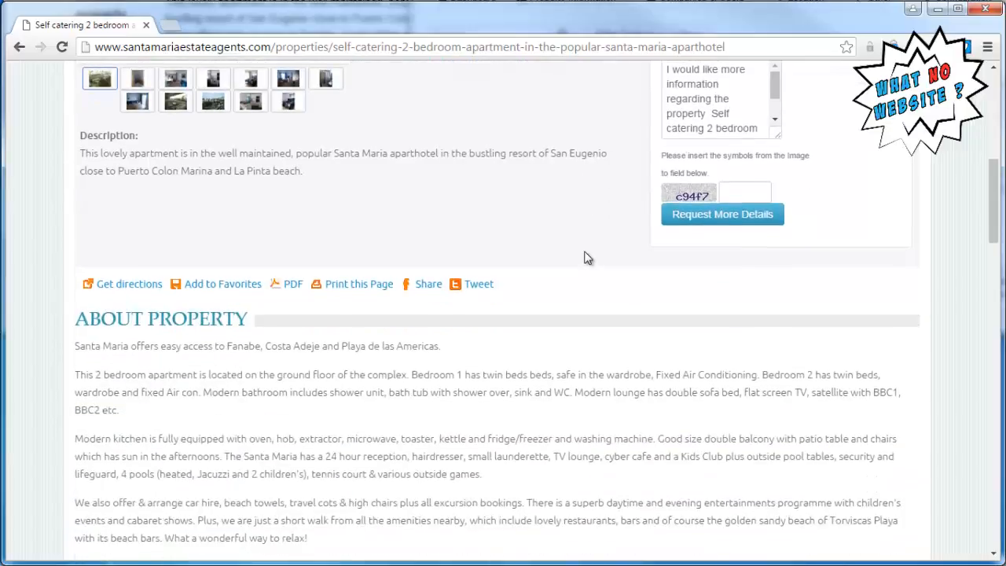
scroll(583, 254, "down", 2)
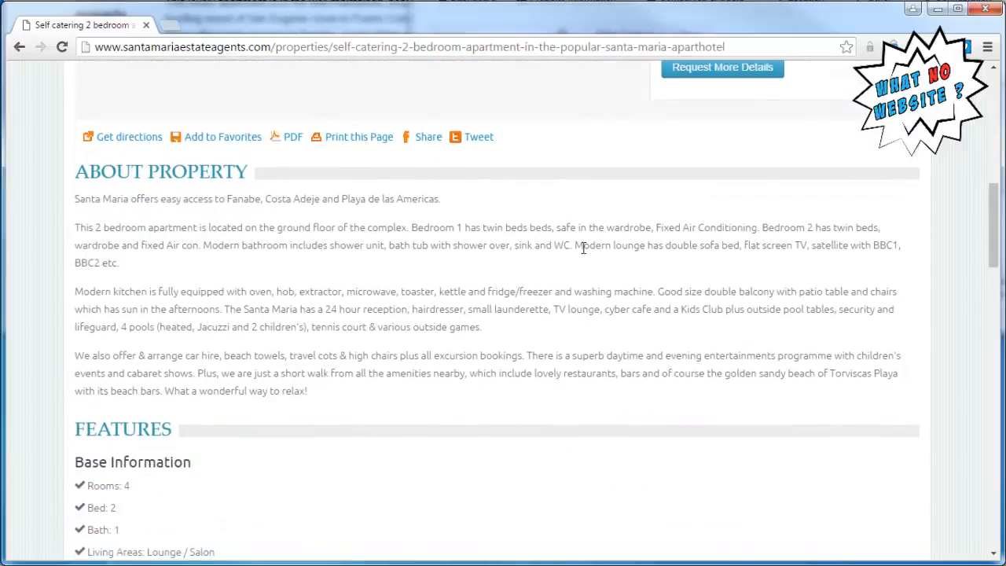
left_click_drag(333, 393, 29, 192)
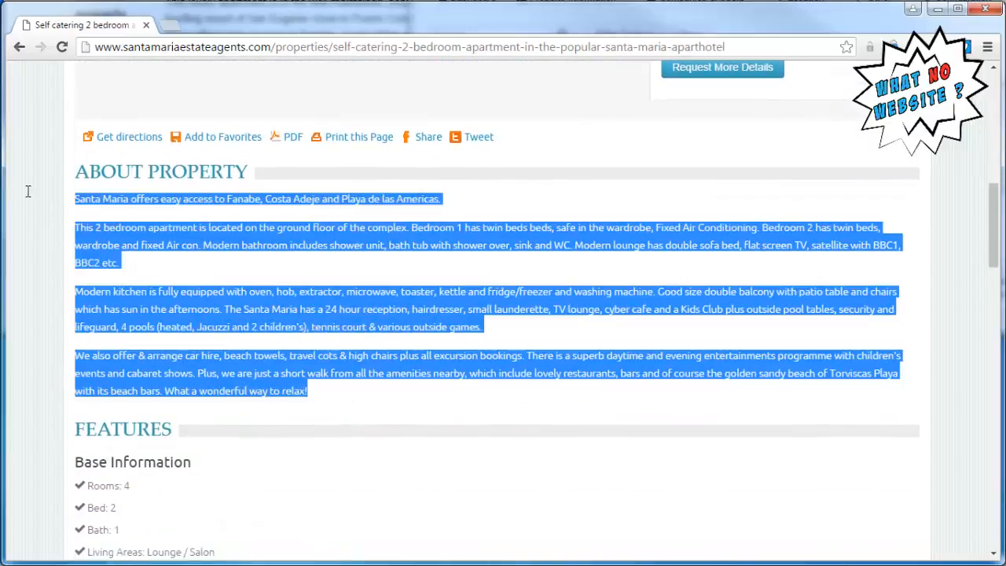
left_click(303, 272)
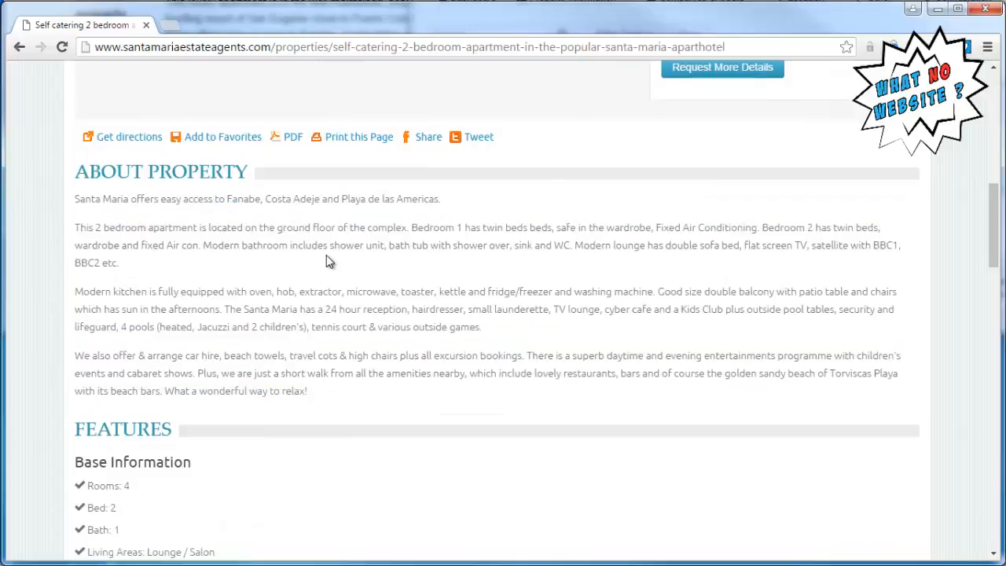
Check the listing's features, amenities, neighborhood distances and location map
scroll(442, 263, "down", 3)
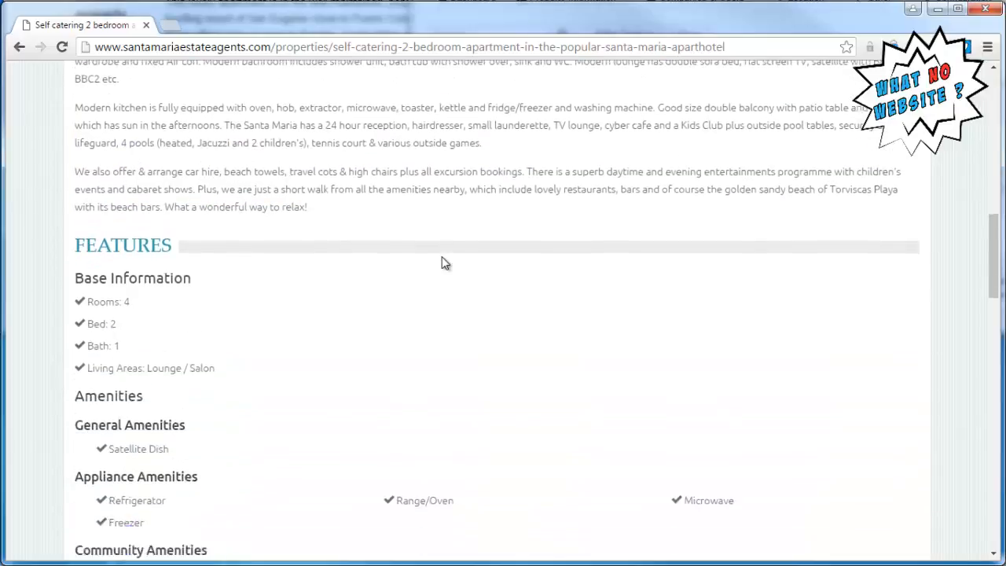
scroll(275, 258, "down", 1)
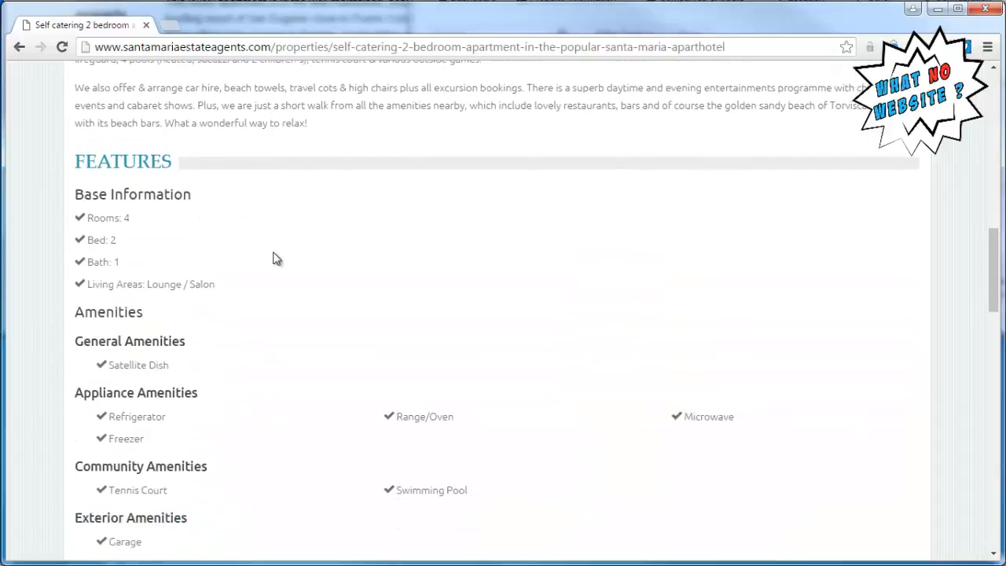
middle_click(275, 260)
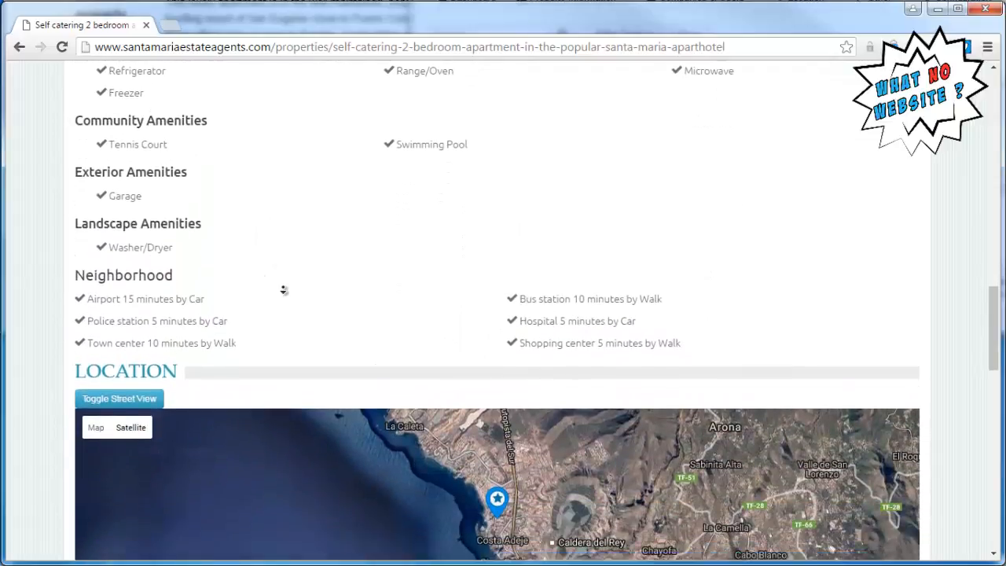
scroll(967, 325, "down", 2)
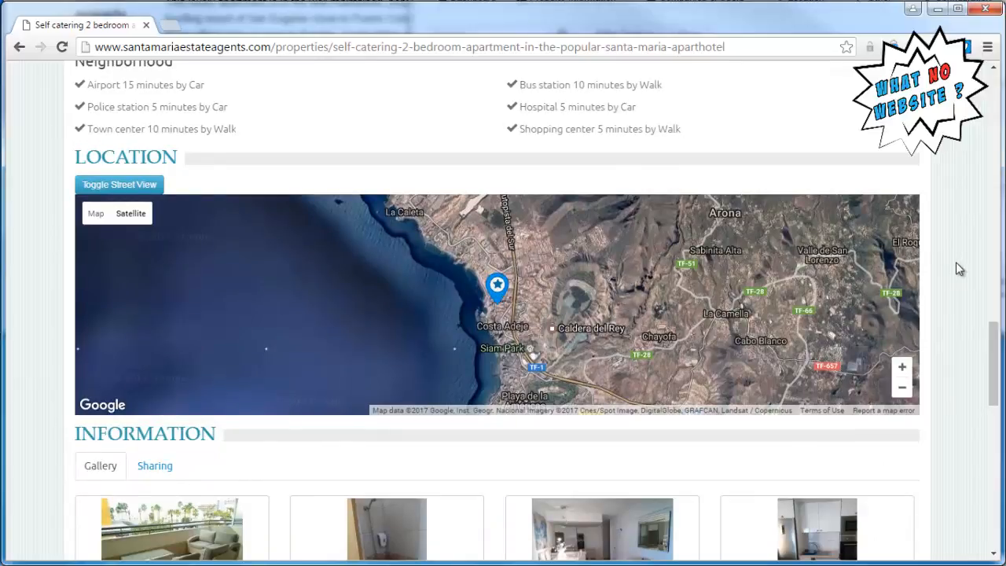
Examine the listing's photo gallery, availability section and related properties down to the end of the page
scroll(957, 266, "down", 1)
scroll(958, 269, "down", 2)
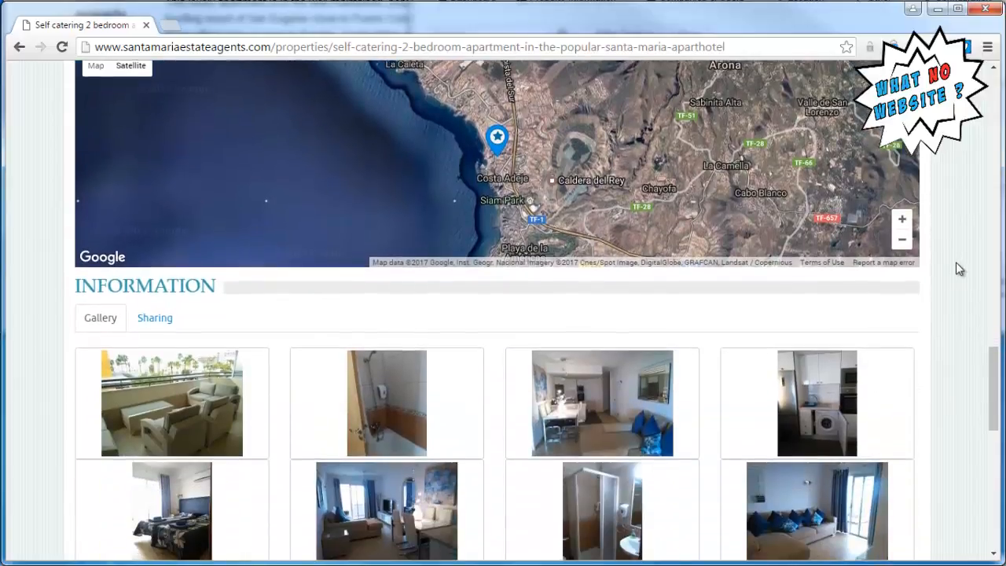
scroll(957, 269, "down", 2)
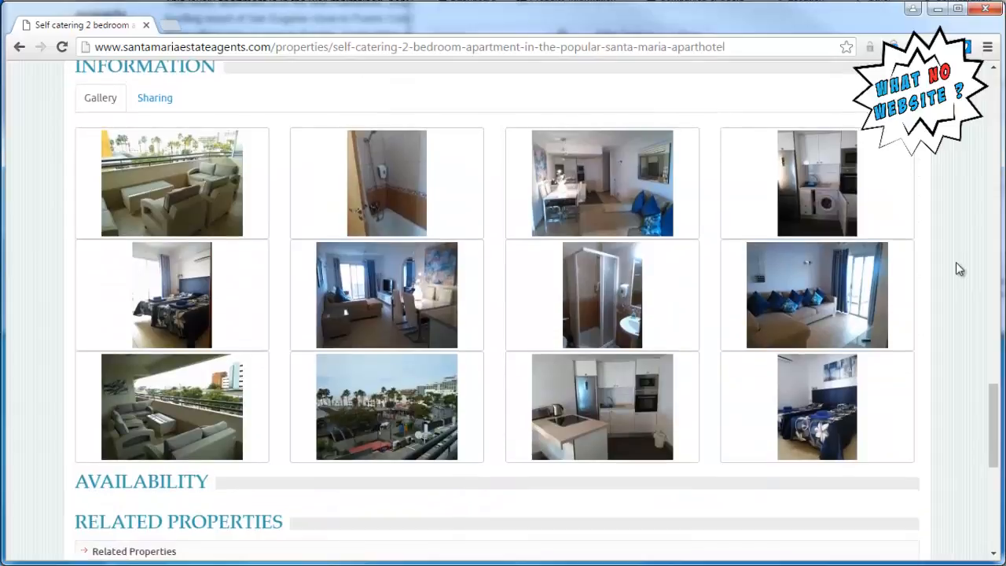
scroll(957, 269, "down", 2)
scroll(957, 269, "down", 1)
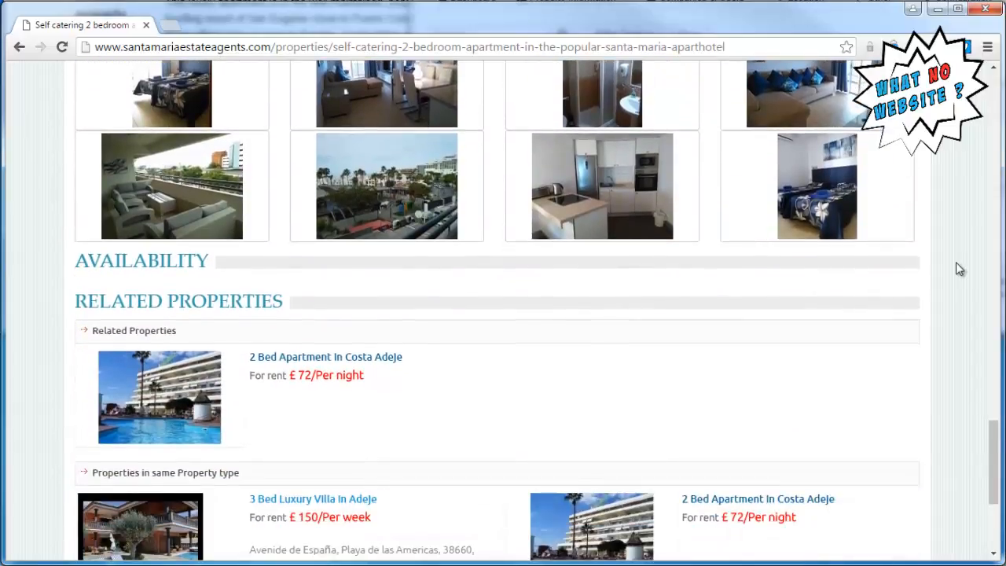
scroll(958, 269, "down", 1)
scroll(957, 269, "down", 1)
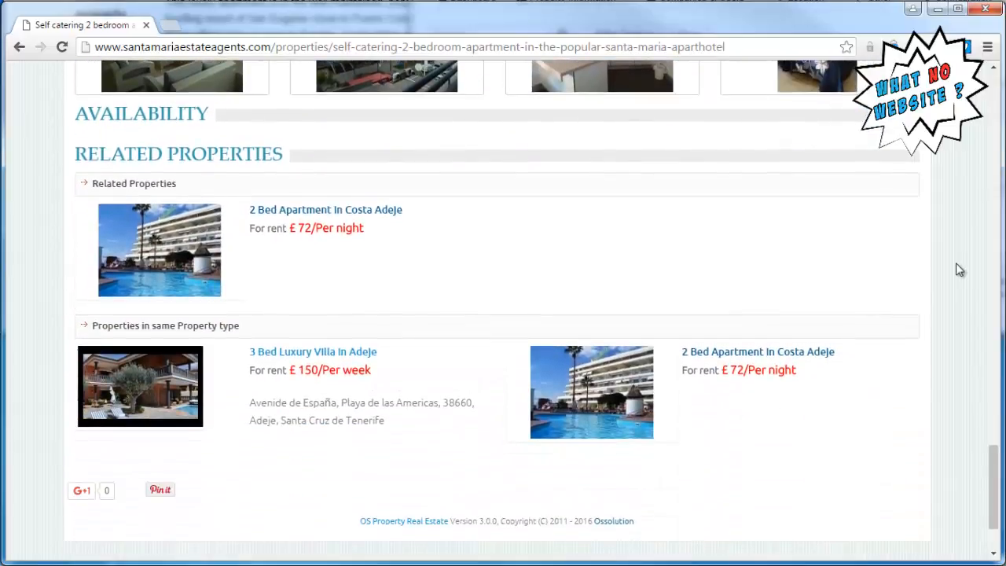
Return to the start of the listing and open the Santa Maria site's home page
scroll(958, 269, "up", 12)
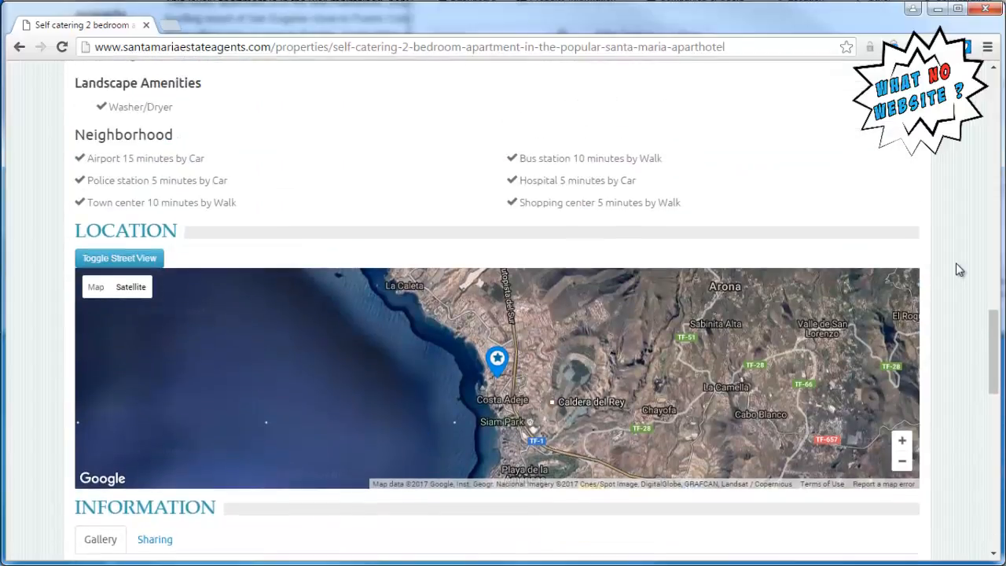
scroll(959, 270, "up", 8)
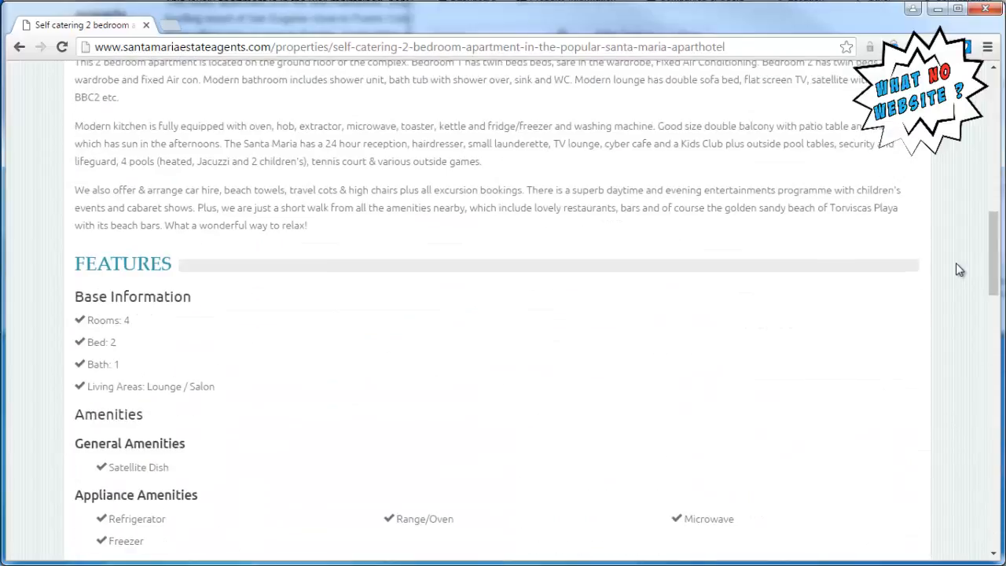
scroll(959, 270, "up", 1)
scroll(959, 270, "up", 5)
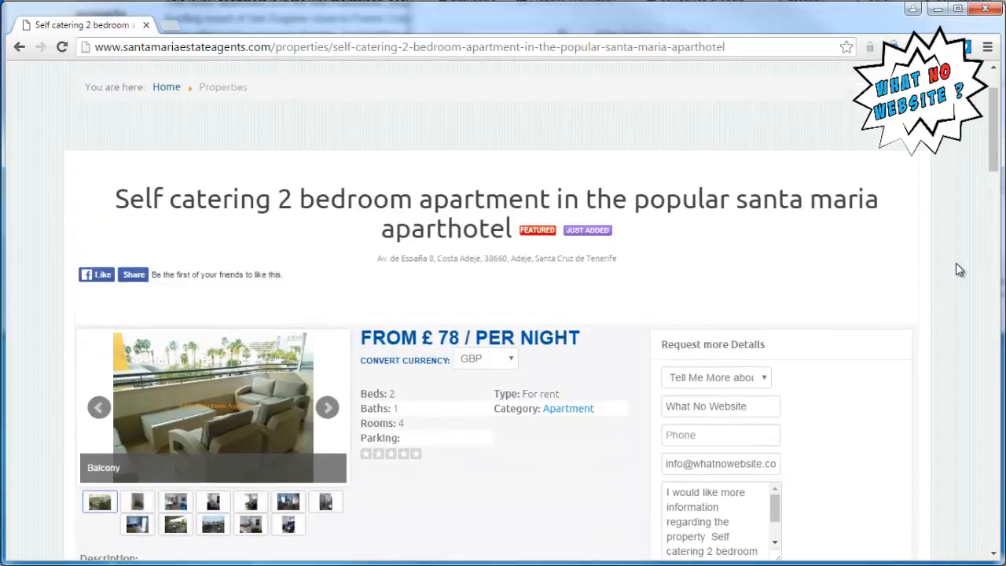
scroll(956, 262, "up", 1)
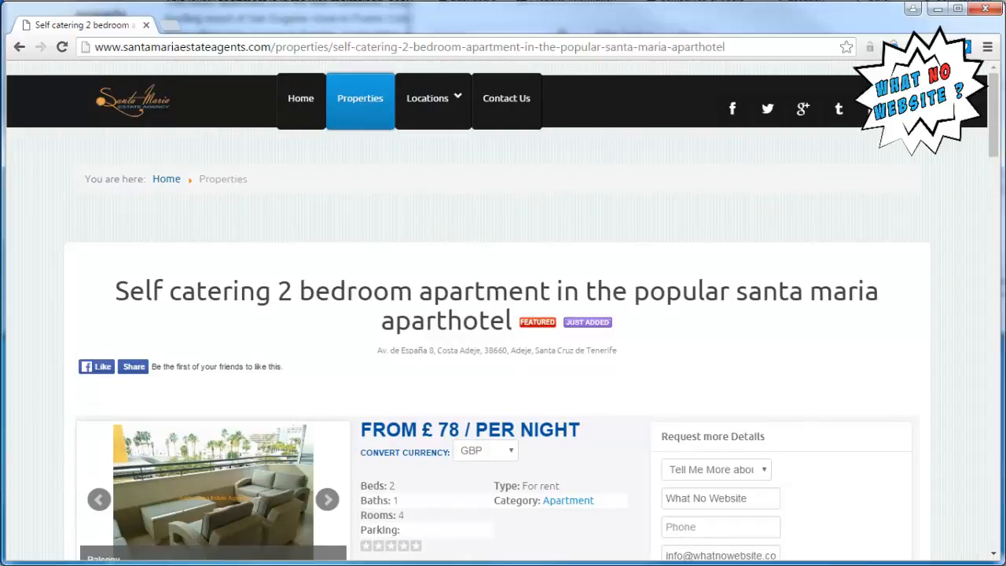
left_click(135, 110)
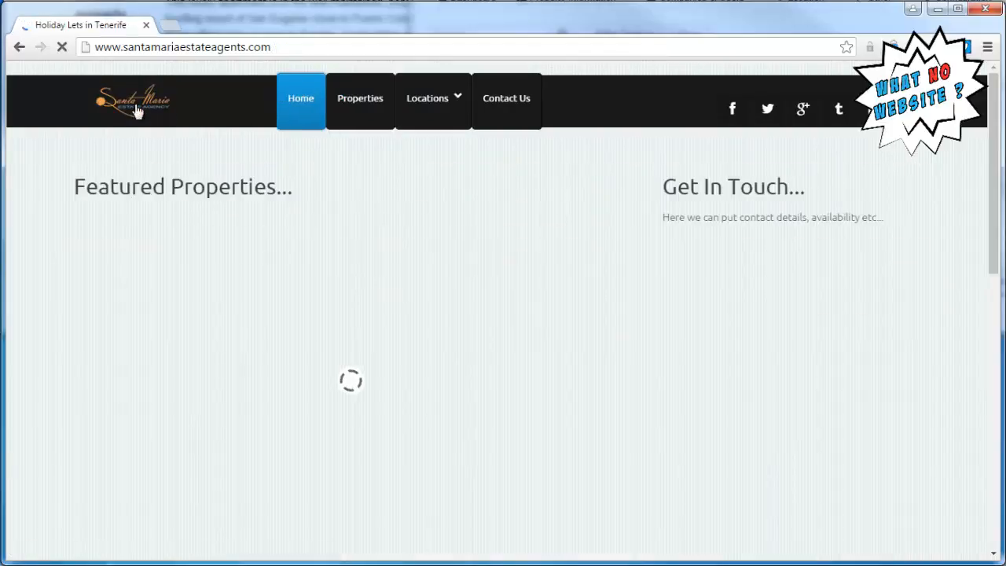